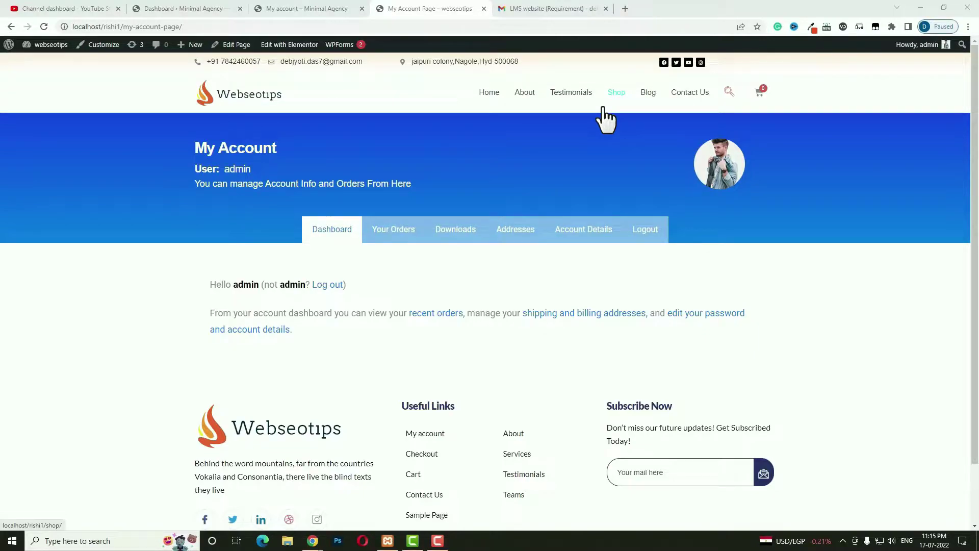
Compare the default WooCommerce My account page with the custom-designed My Account page of the other site
key(ctrl+shift+Tab)
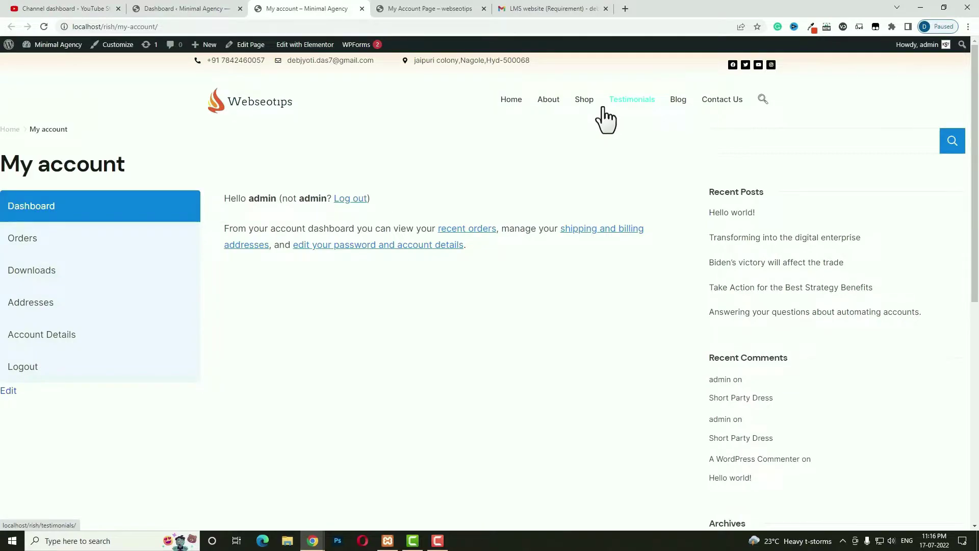
scroll(641, 261, down, 3)
scroll(712, 343, up, 3)
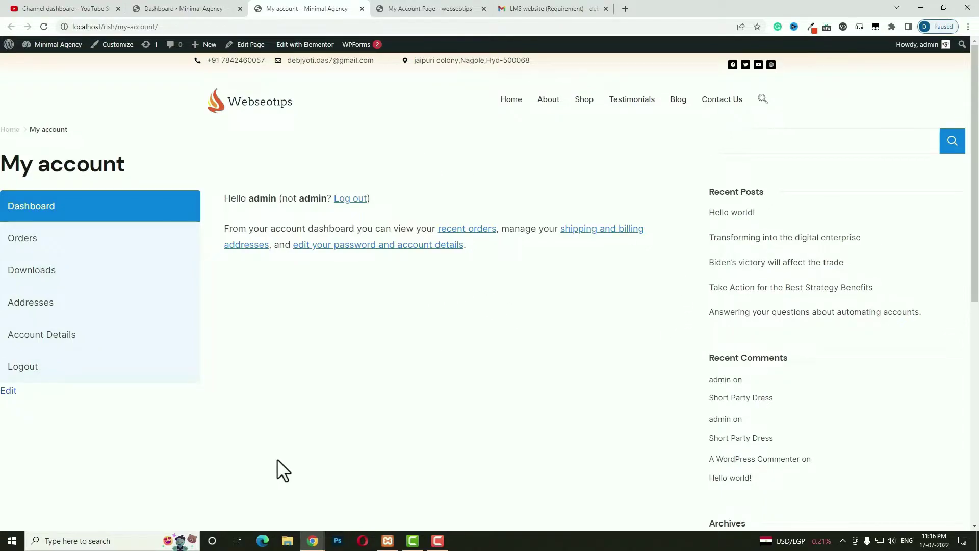
click(411, 11)
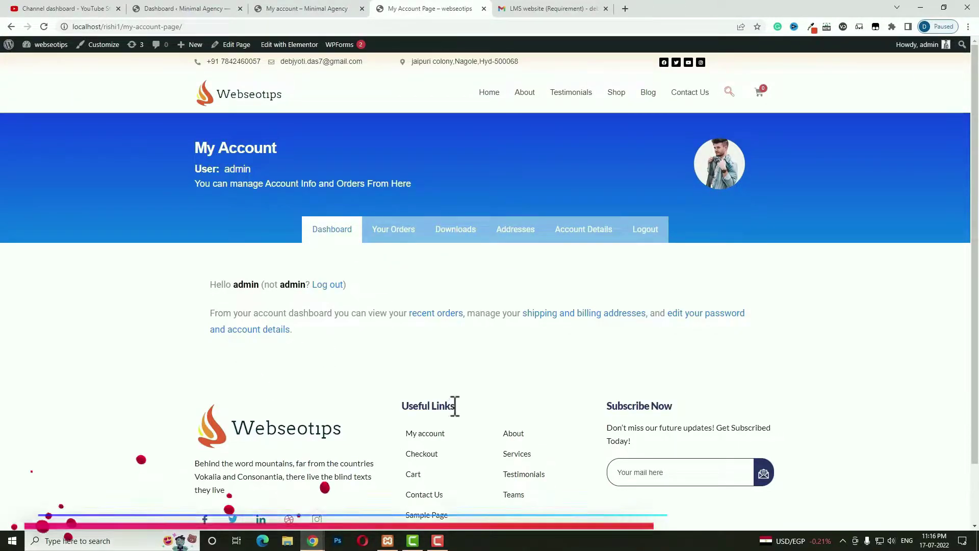
click(314, 9)
Find the existing My account page among the Minimal Agency site's admin pages and view it
mouse_move(68, 51)
click(46, 62)
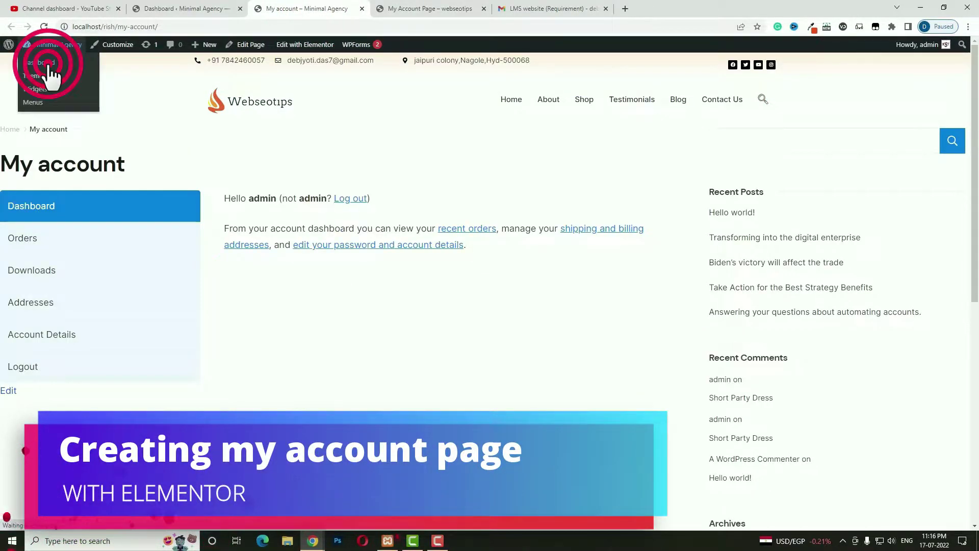
mouse_move(42, 226)
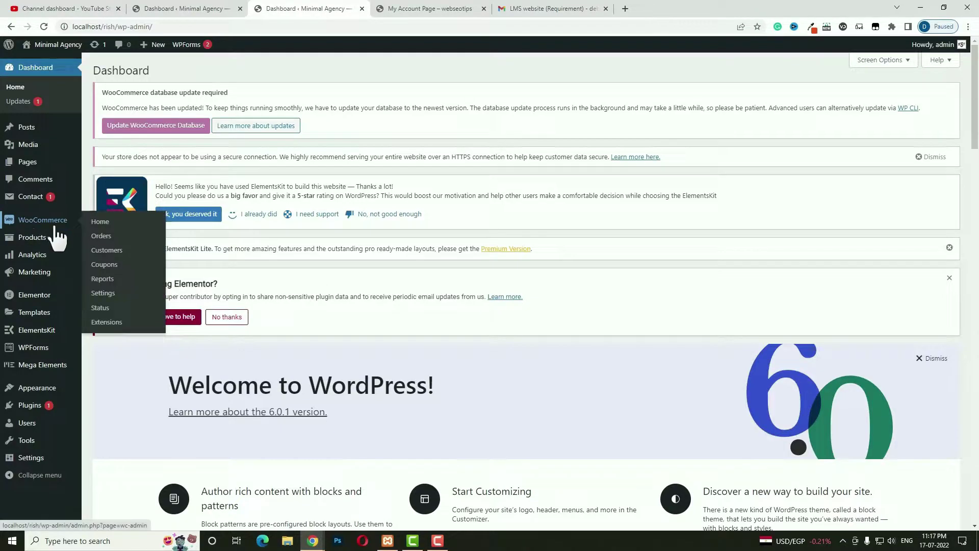
click(32, 162)
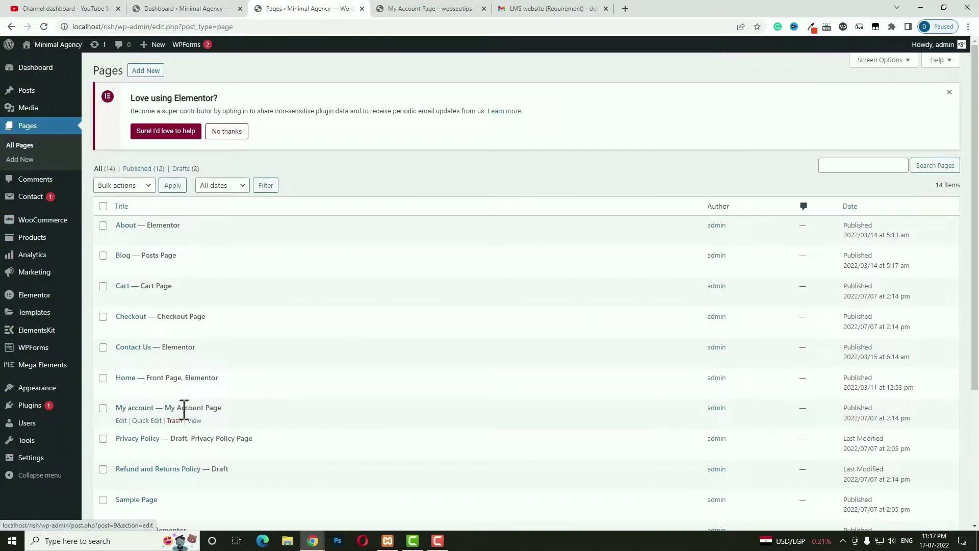
click(194, 420)
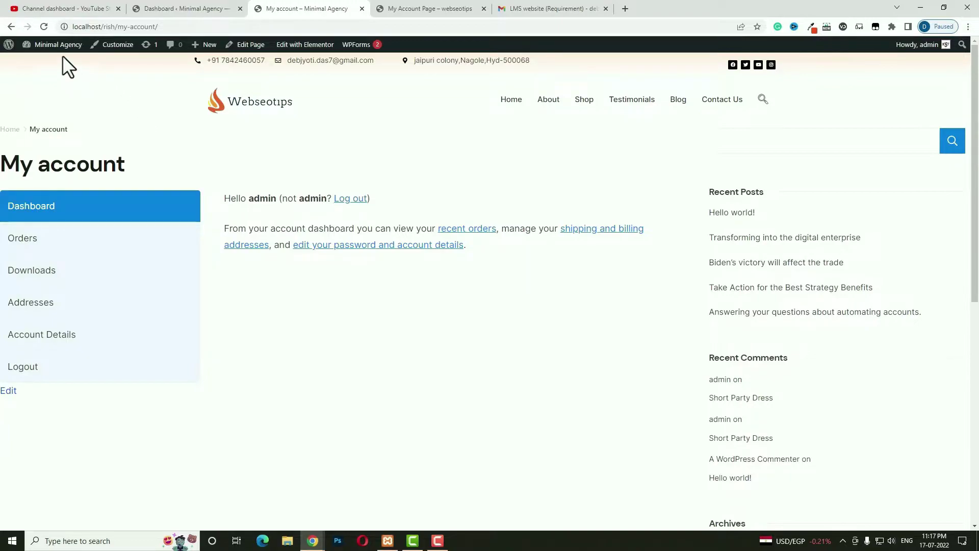
Review the Elementor Pro plugin plans and prices, starting from the Elementor entry among the installed plugins
mouse_move(57, 46)
click(49, 64)
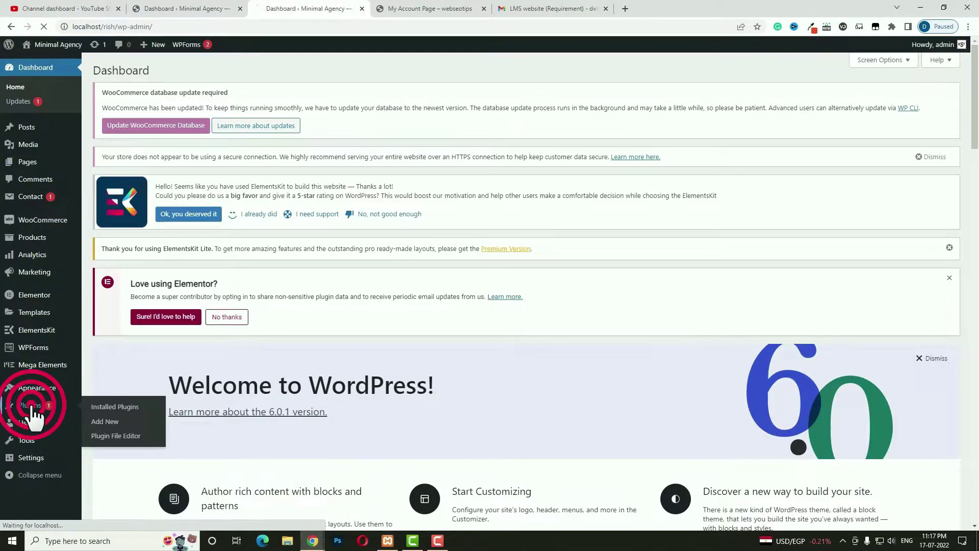
click(31, 408)
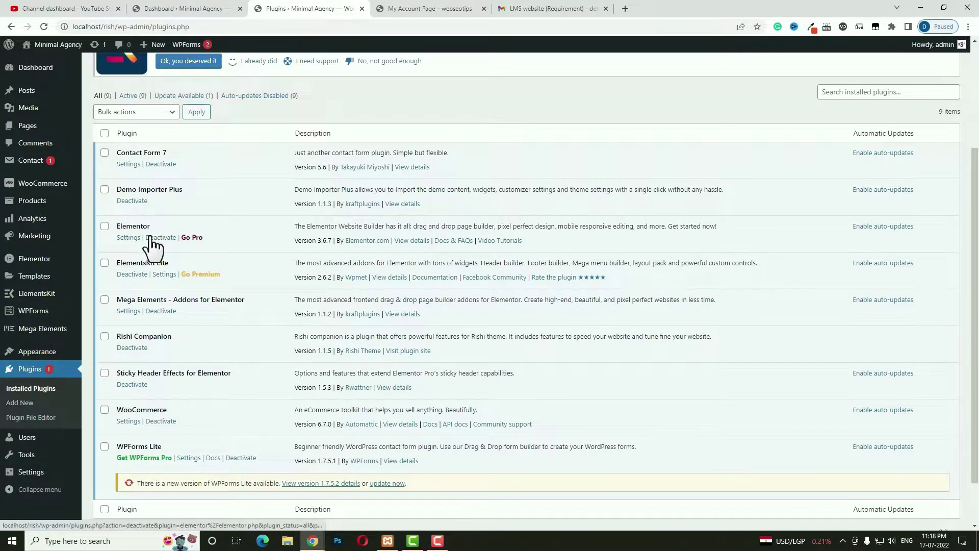
click(198, 239)
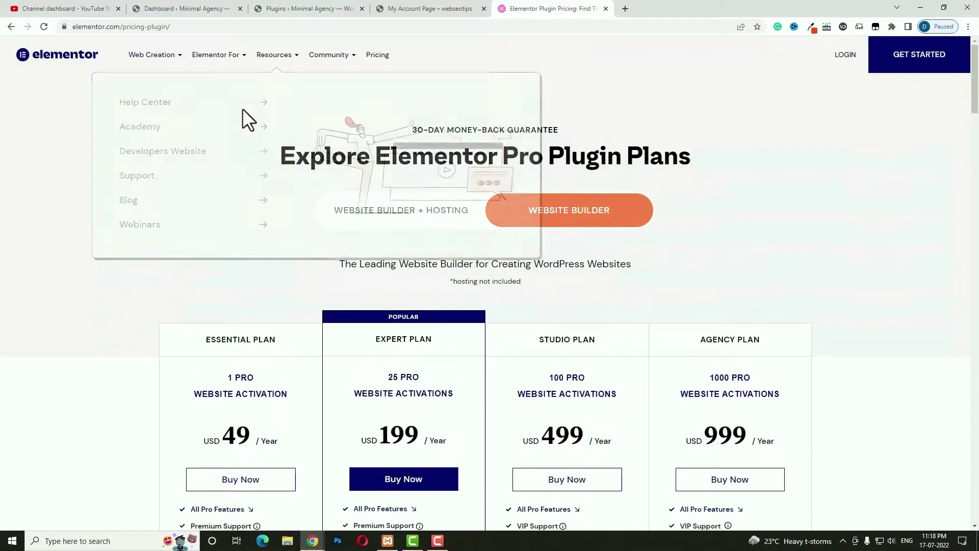
scroll(393, 396, down, 1)
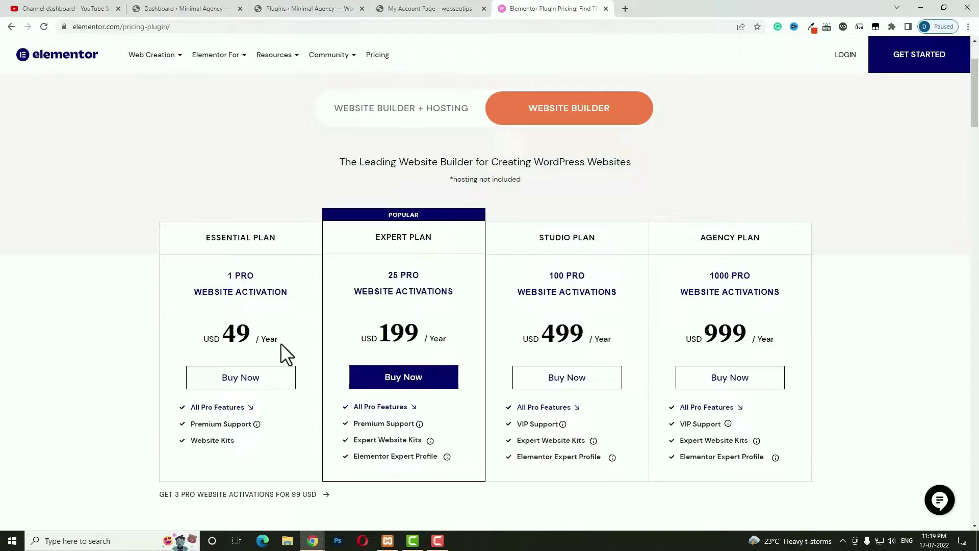
click(301, 7)
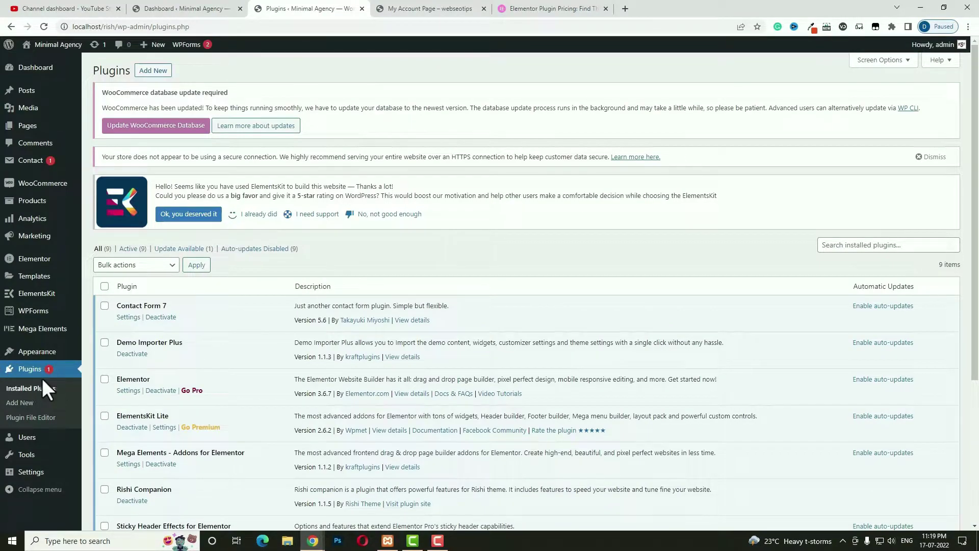
Upload the plugin file elementor-pro-by-webseotips.zip from the Desktop, install it and activate it
click(26, 404)
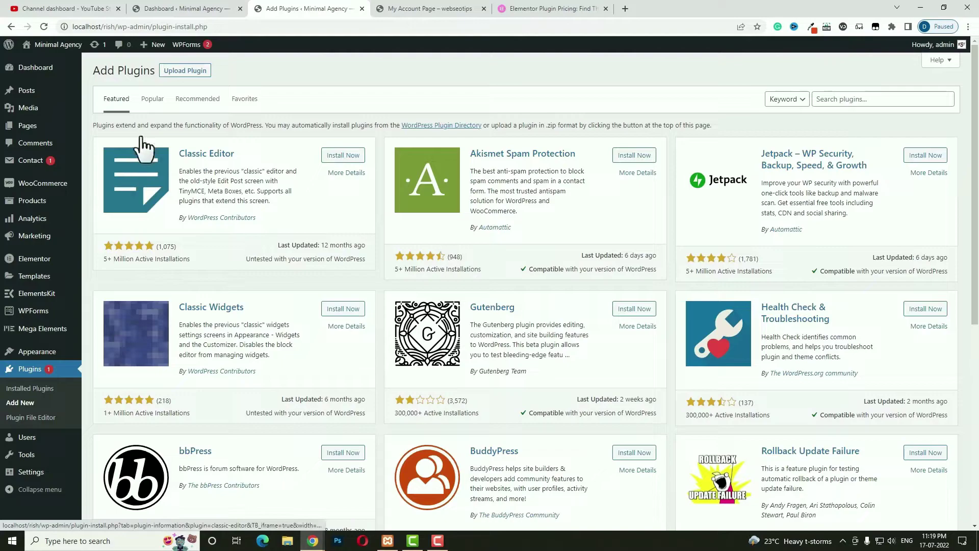
click(196, 74)
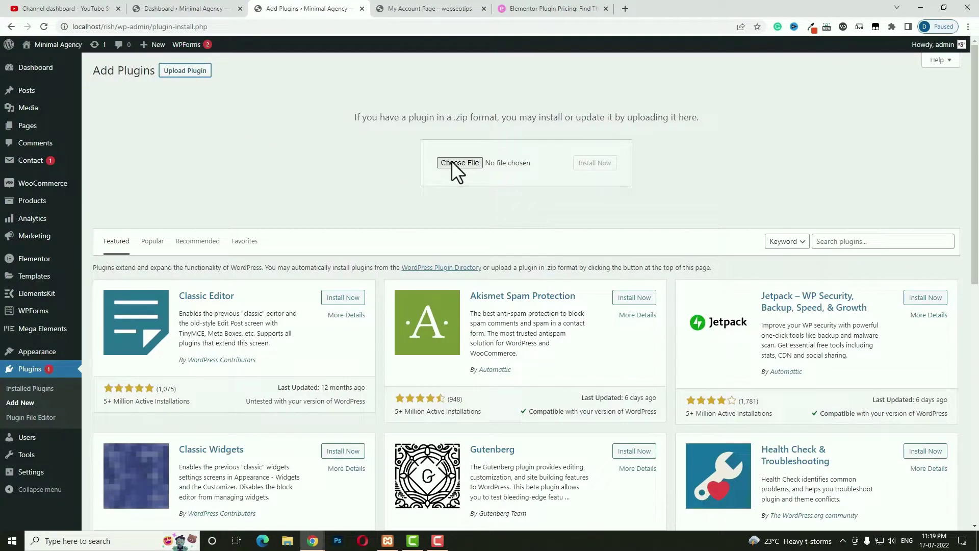
click(452, 162)
click(404, 152)
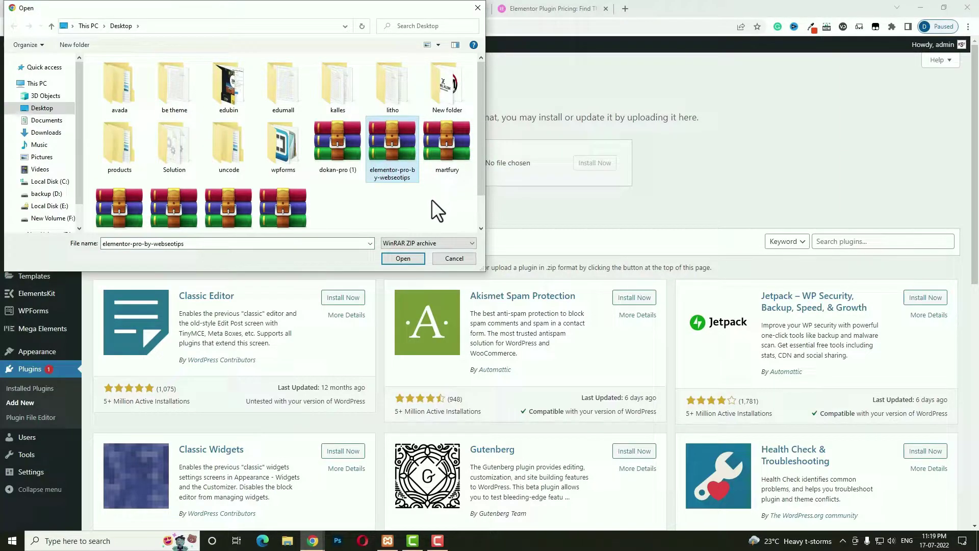
click(403, 258)
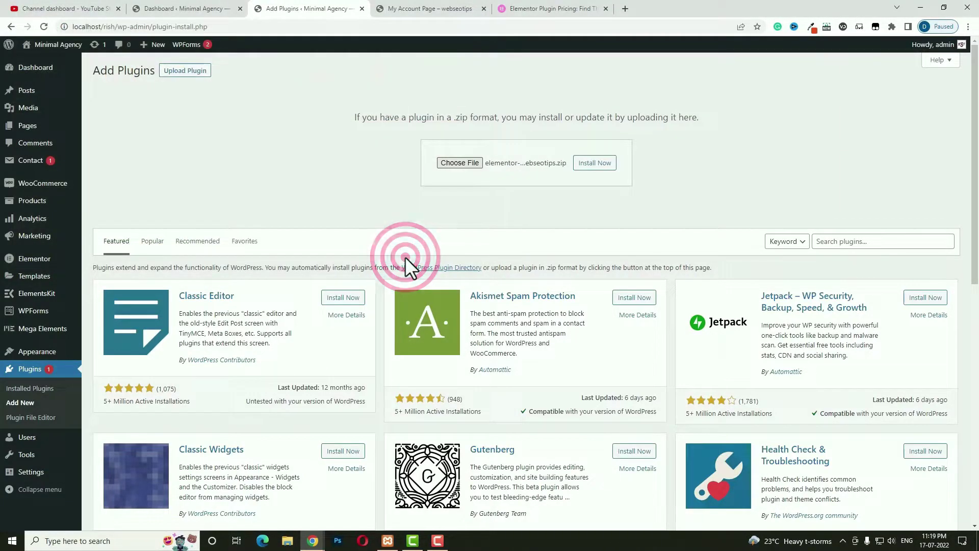
click(597, 162)
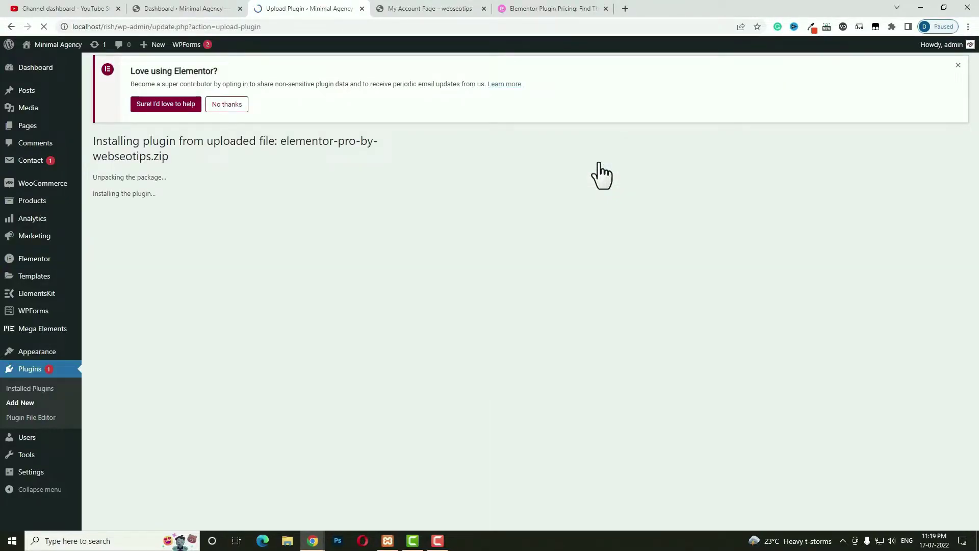
click(117, 235)
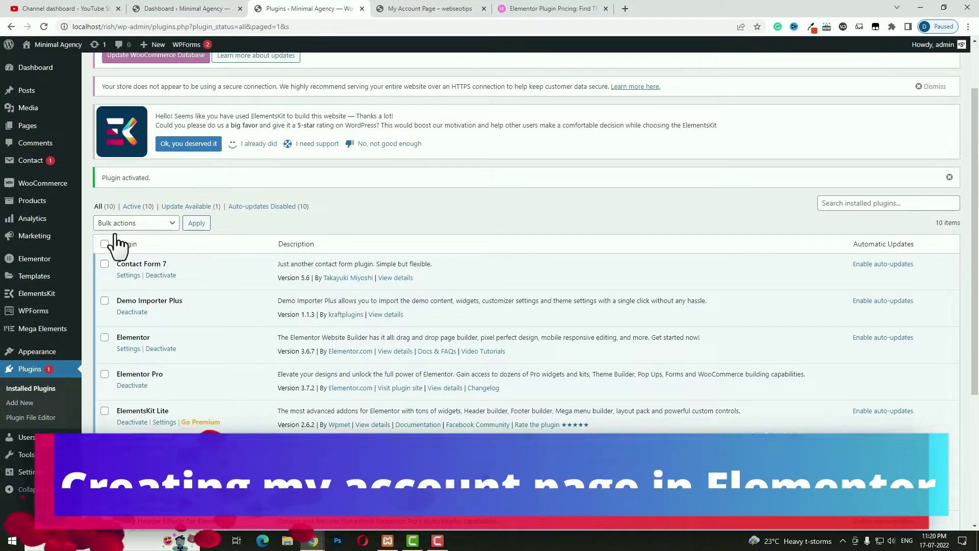
Create and publish a new page titled "My Account Page" and open it for editing with Elementor
mouse_move(30, 128)
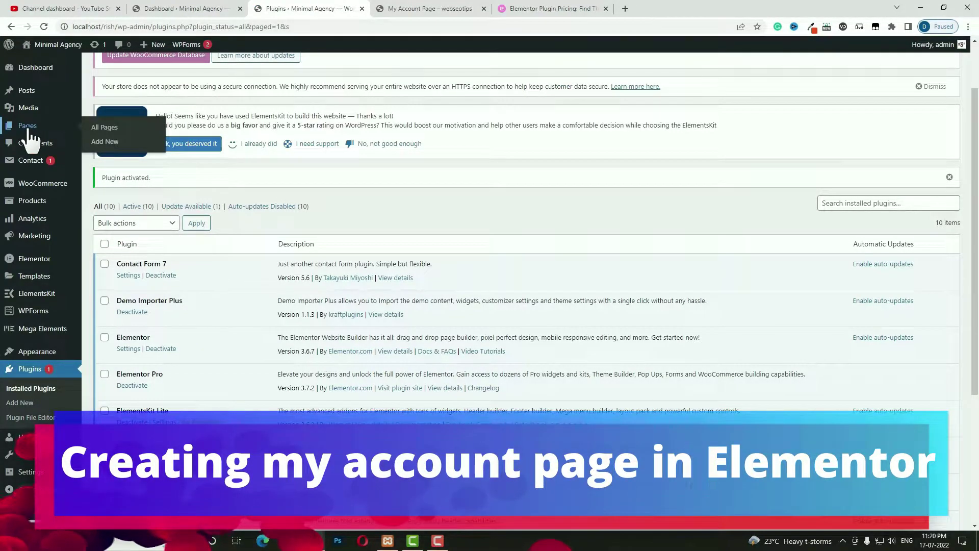
click(105, 143)
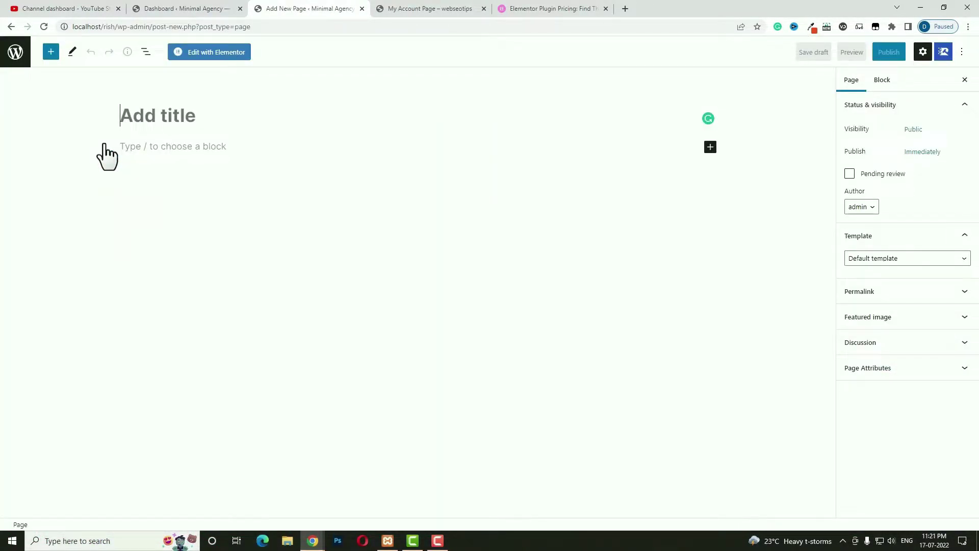
text(My Account)
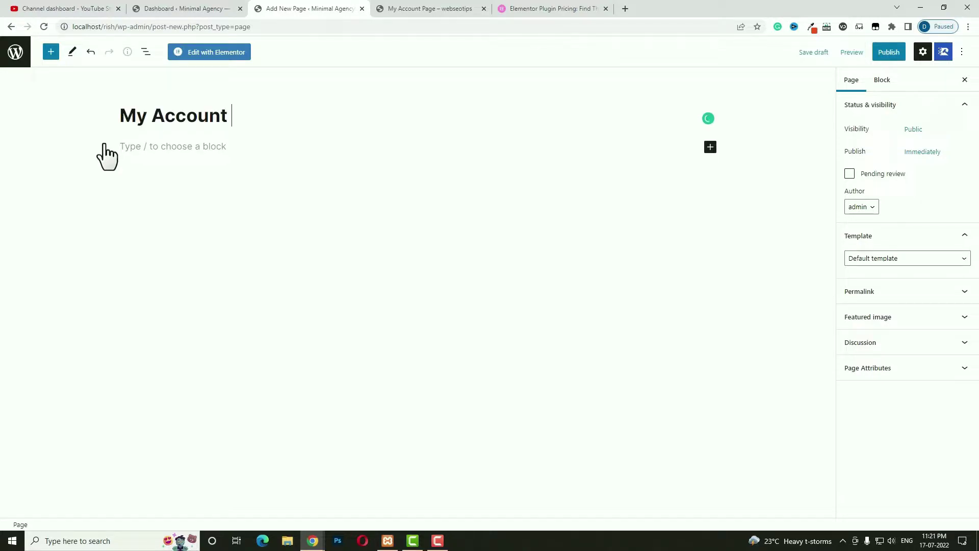
text(Page)
click(891, 56)
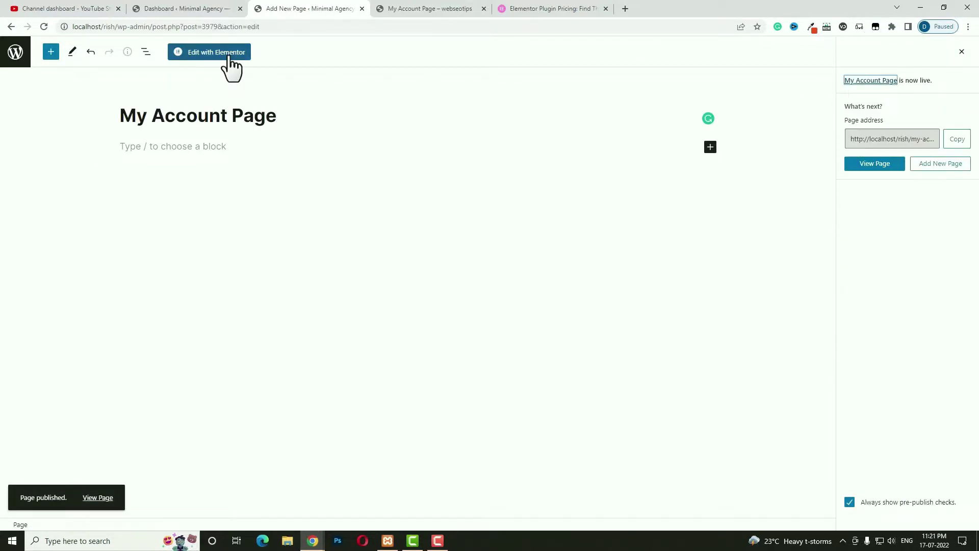
click(229, 58)
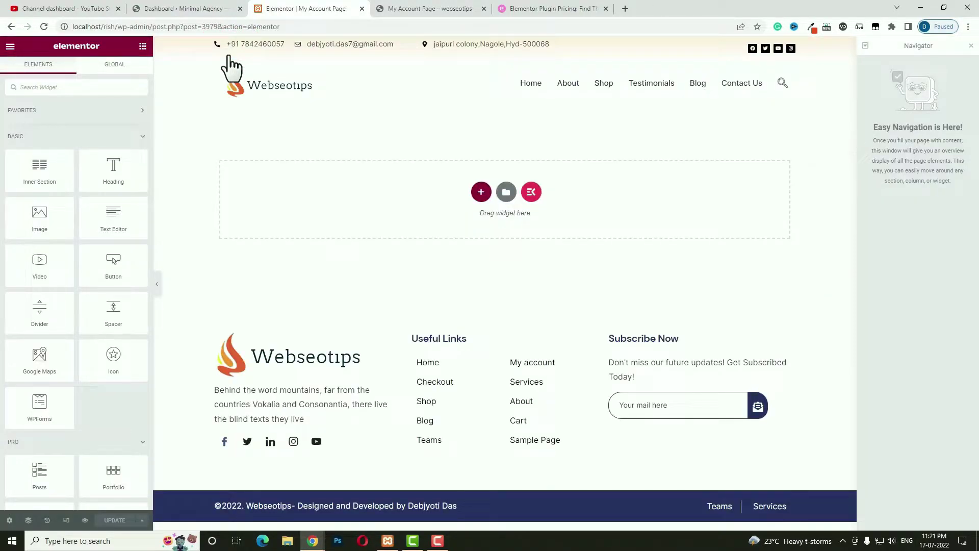
Add a two-column section to the page, with the first column much wider than the second
click(481, 192)
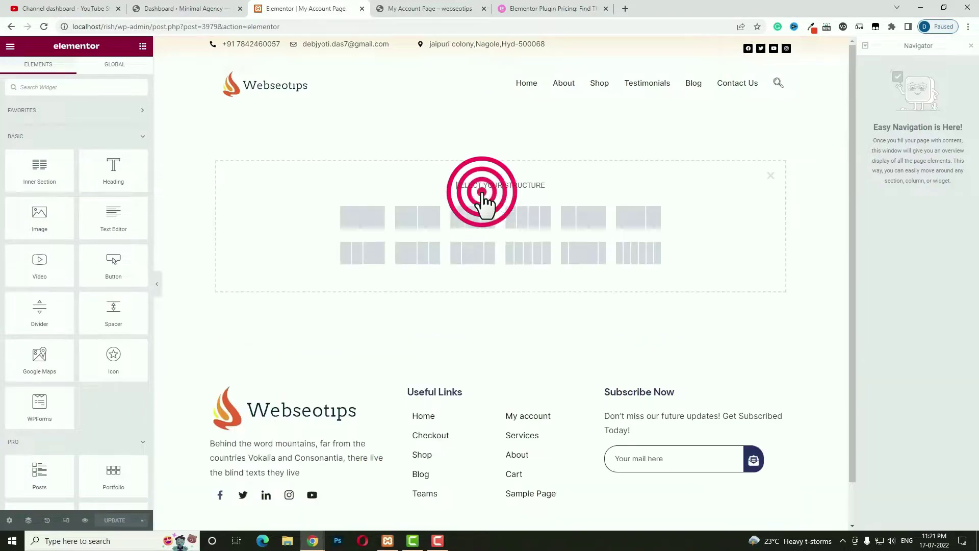
click(413, 217)
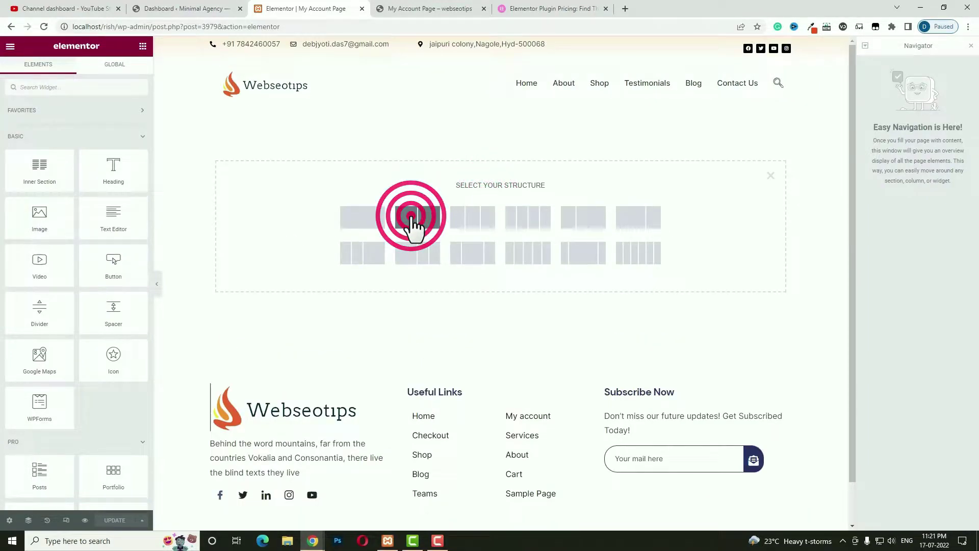
drag(684, 126, 672, 126)
Unlink the section's padding values and set the top padding to 90 px and the bottom padding to 150 px
click(500, 101)
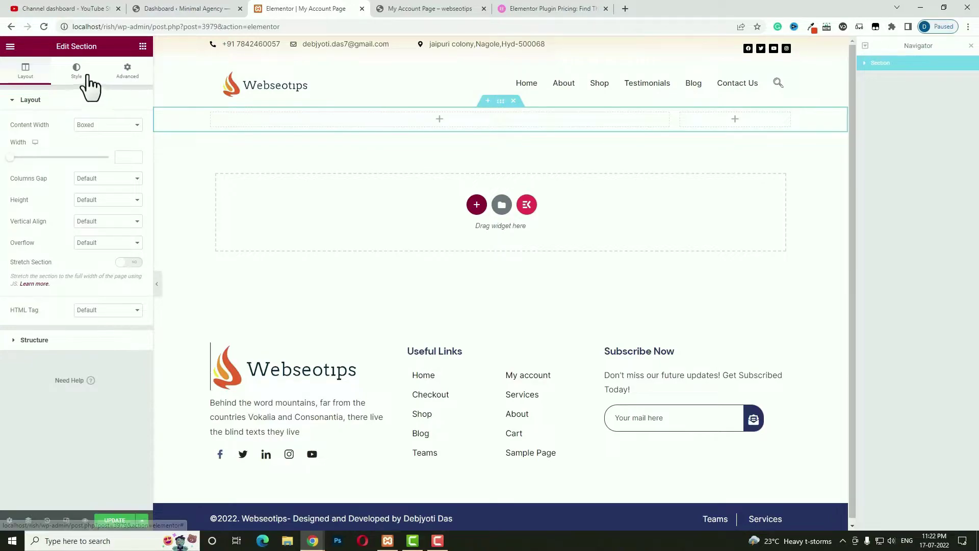
click(128, 76)
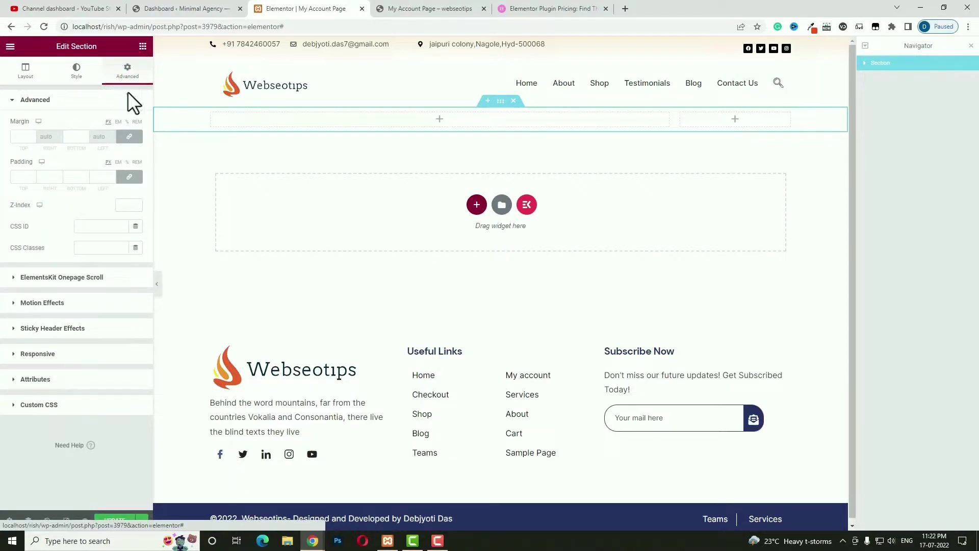
click(129, 177)
click(21, 177)
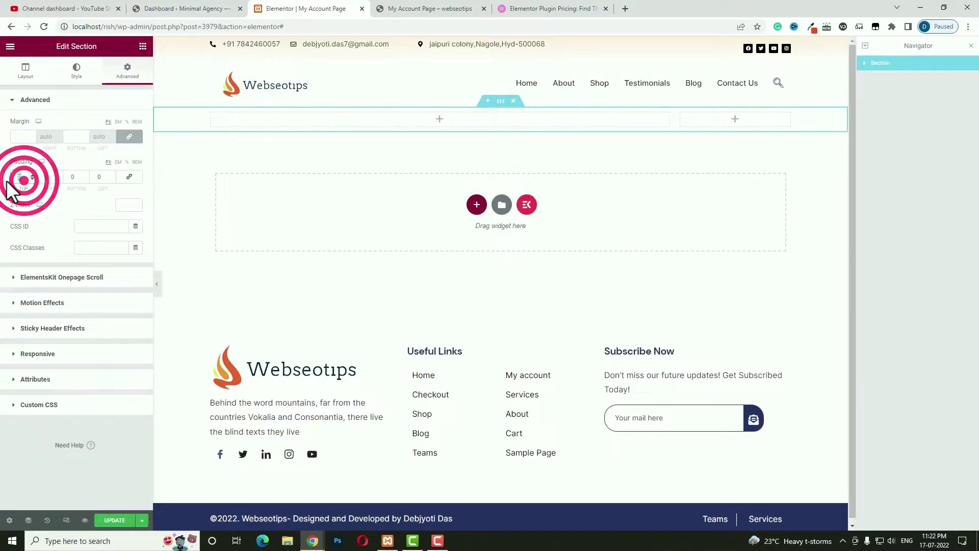
text(90)
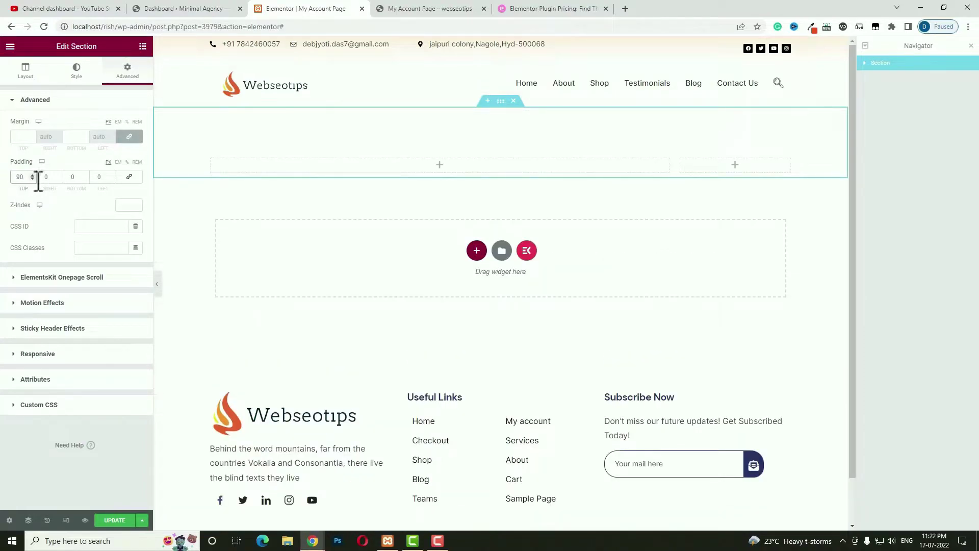
click(74, 177)
text(150)
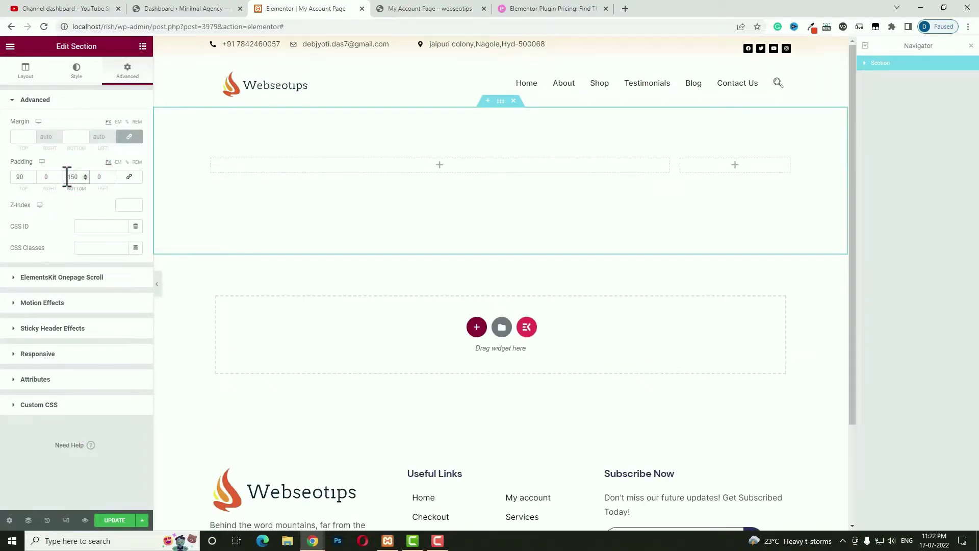
Give the section a gradient background from global Theme Color 3 to a darker blue global color
click(79, 71)
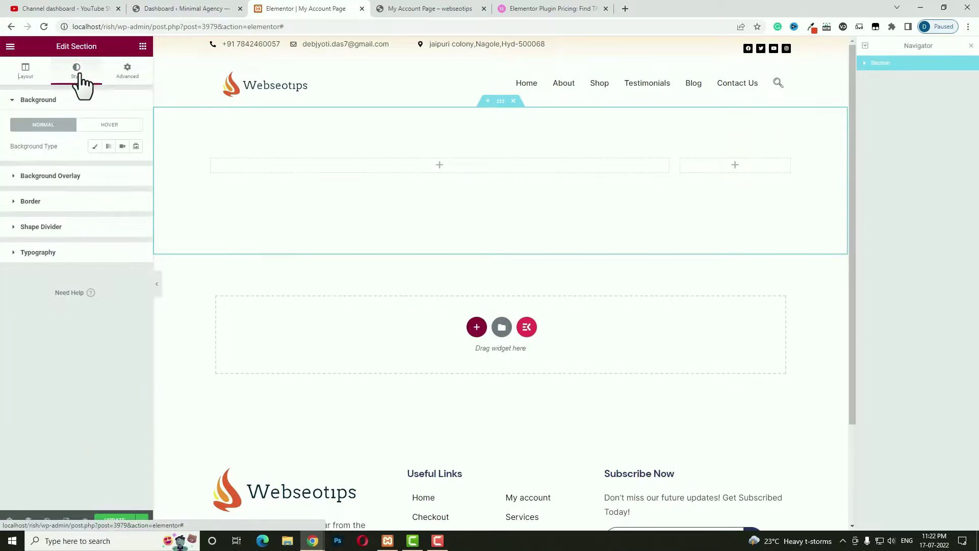
click(108, 147)
click(122, 168)
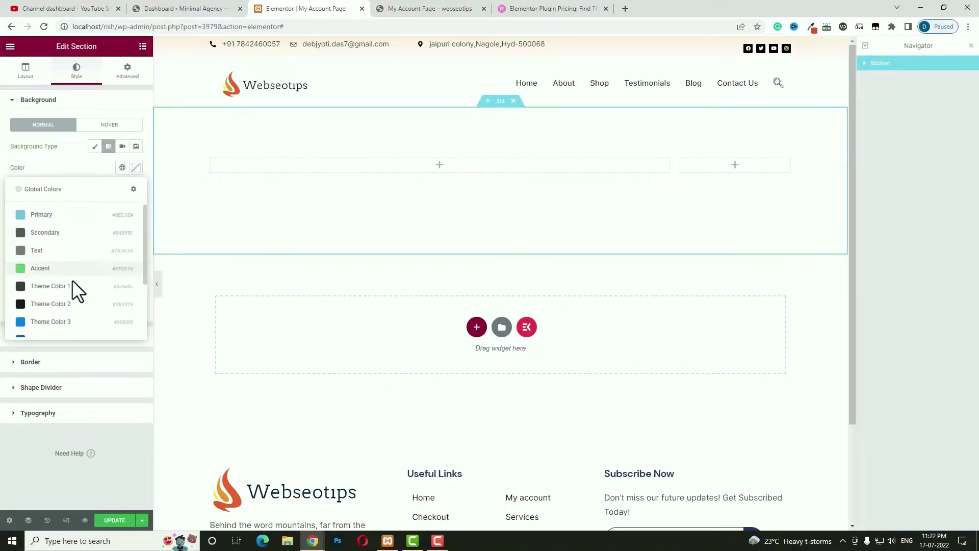
click(59, 322)
click(136, 221)
click(122, 220)
click(51, 341)
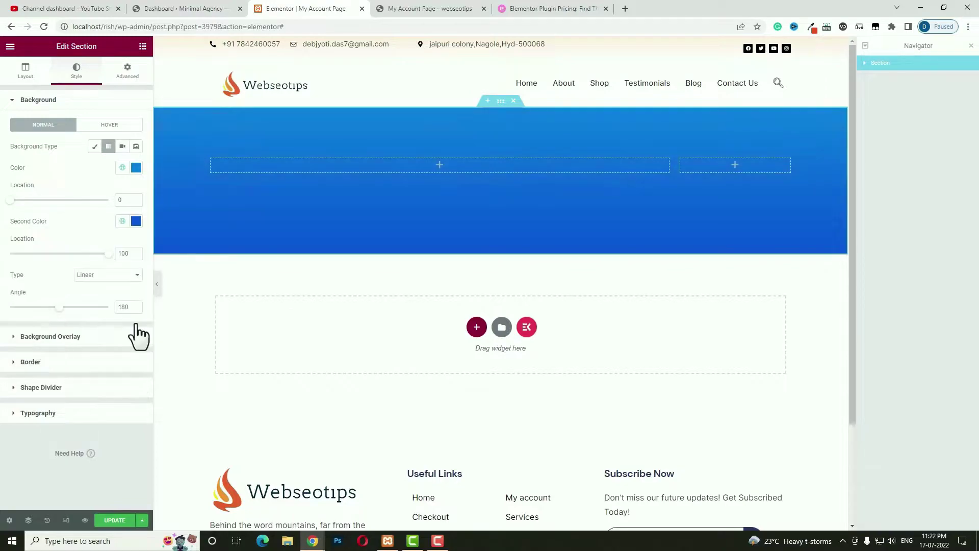
Add a Heading widget to the section's first column with the title "My Account"
click(440, 166)
drag(101, 178, 256, 164)
triple_click(106, 137)
text(My Account)
Set the "My Account" heading's text color to white (#FFFFFF)
click(77, 70)
click(136, 125)
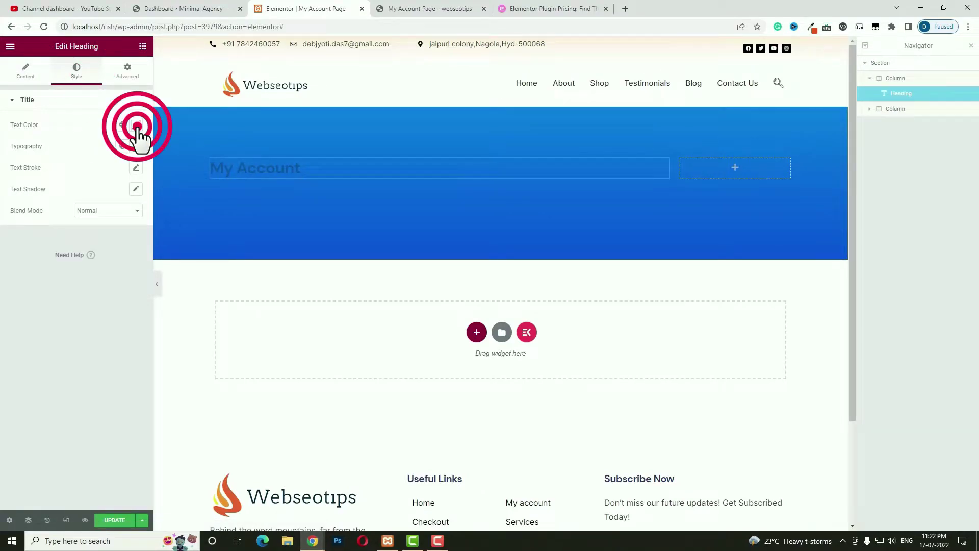
drag(88, 209, 5, 173)
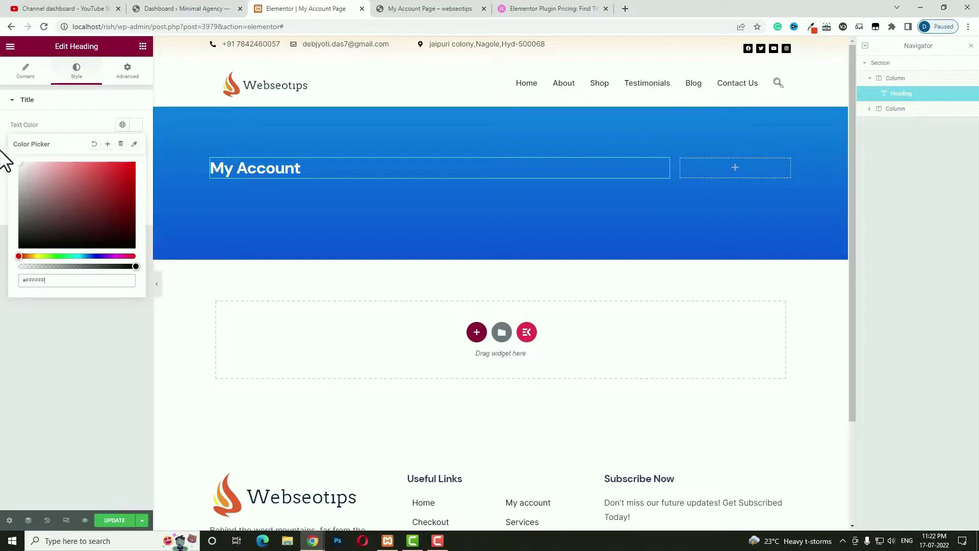
Set the "My Account" heading's font size to 30 px and its font weight to 400
click(11, 357)
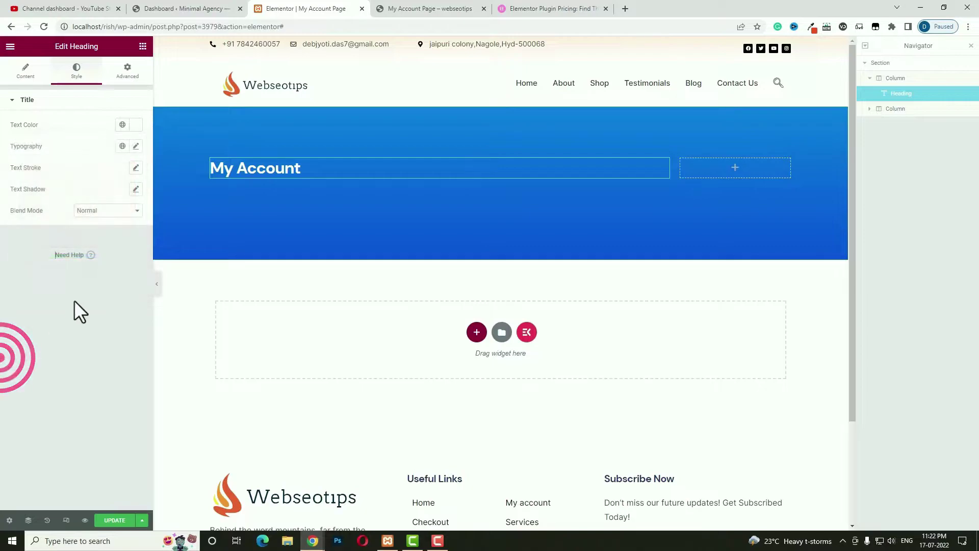
click(135, 146)
click(117, 231)
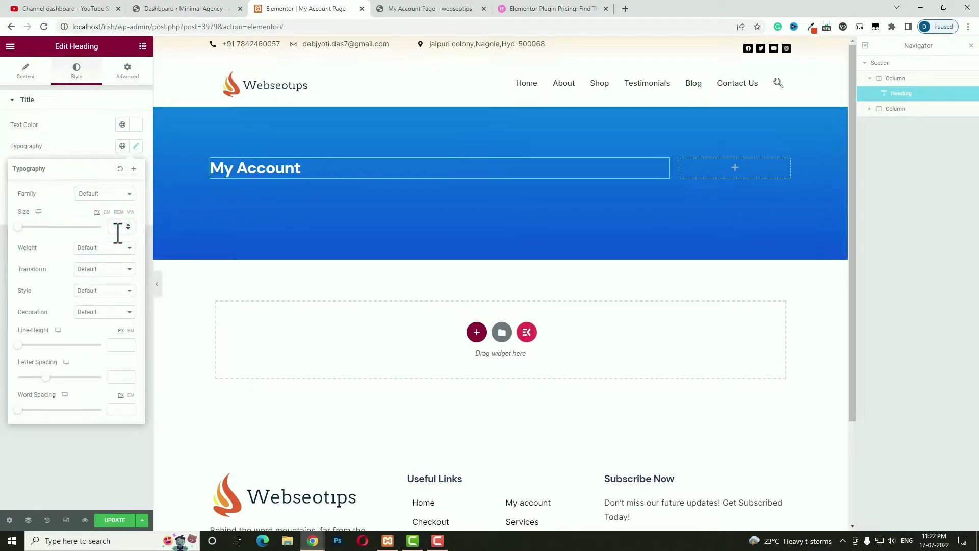
text(30)
click(96, 248)
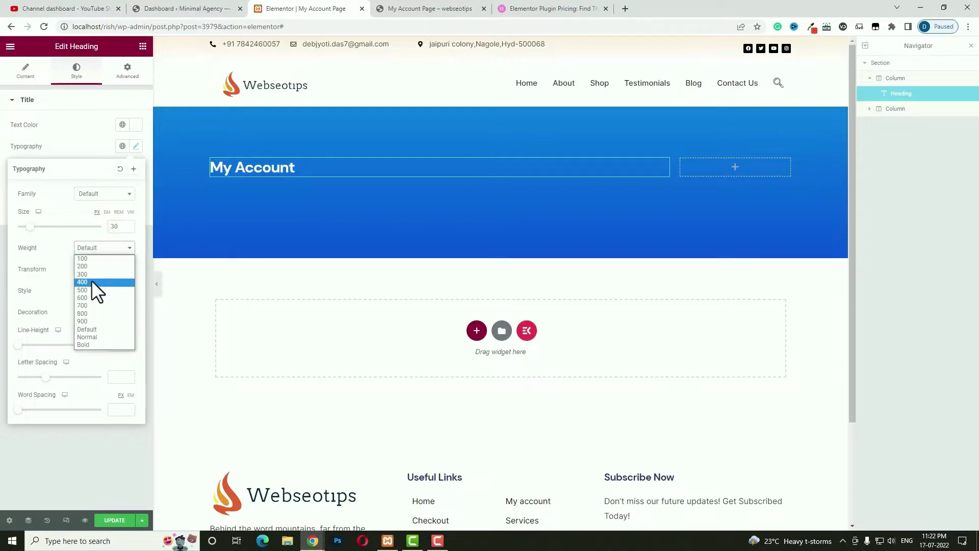
click(91, 280)
Add a Heading widget below "My Account" with the title "User" and the HTML tag H5
click(143, 47)
drag(113, 173, 244, 178)
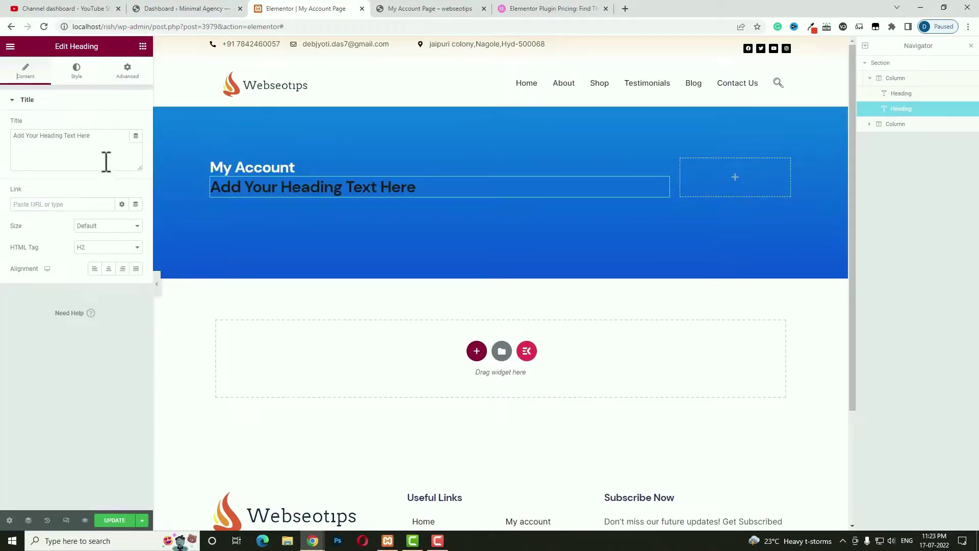
triple_click(102, 159)
text(User)
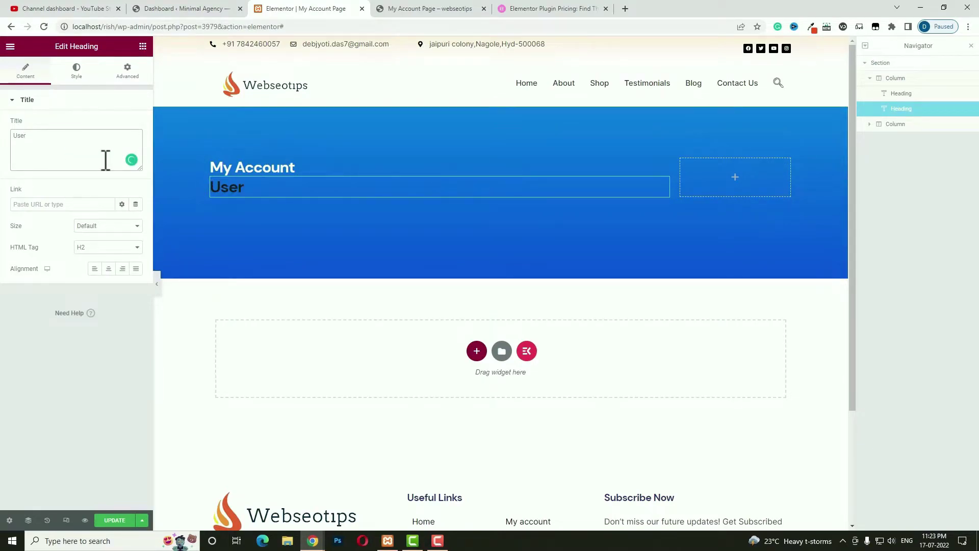
click(97, 247)
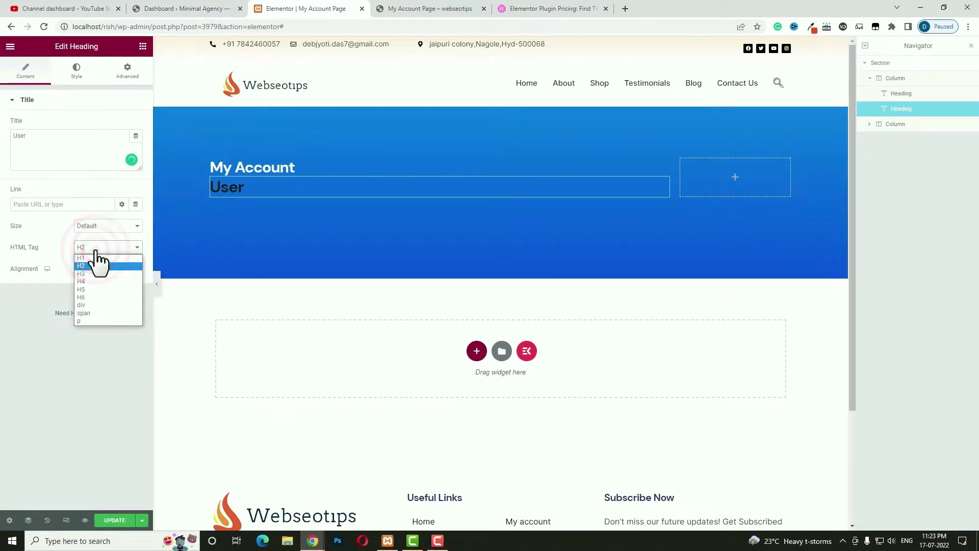
click(88, 288)
Unlink the "User" heading's padding values, set its top padding to 15 px, and set its width to Inline (auto)
click(130, 73)
click(129, 176)
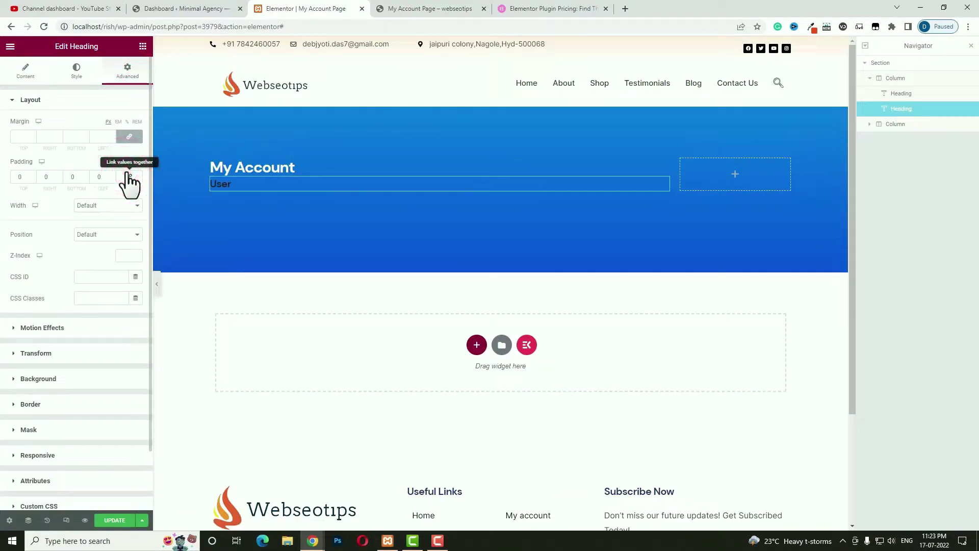
click(19, 179)
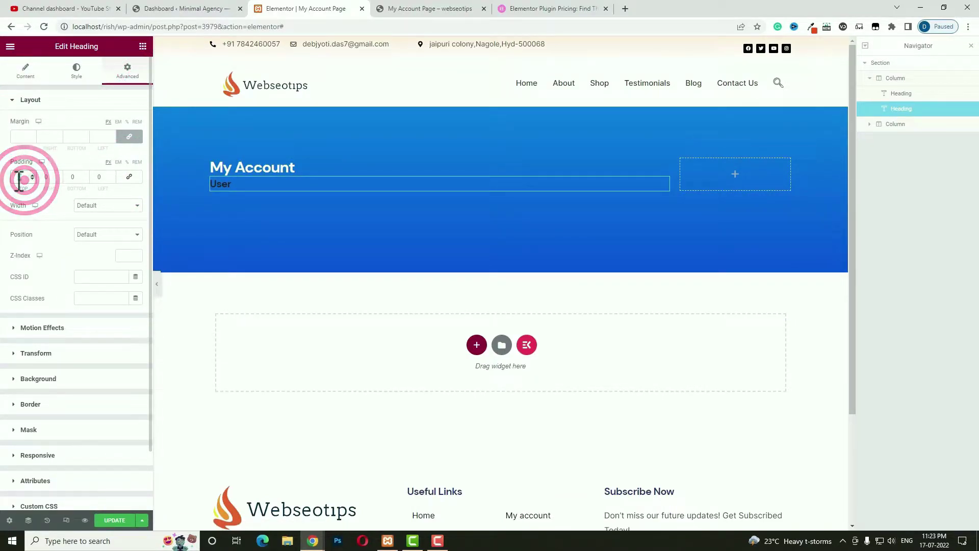
text(15)
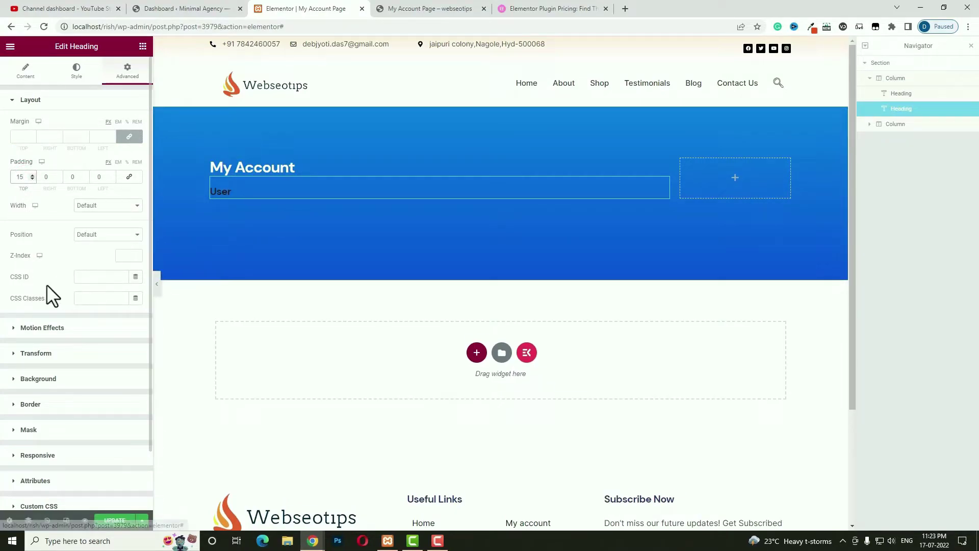
click(104, 206)
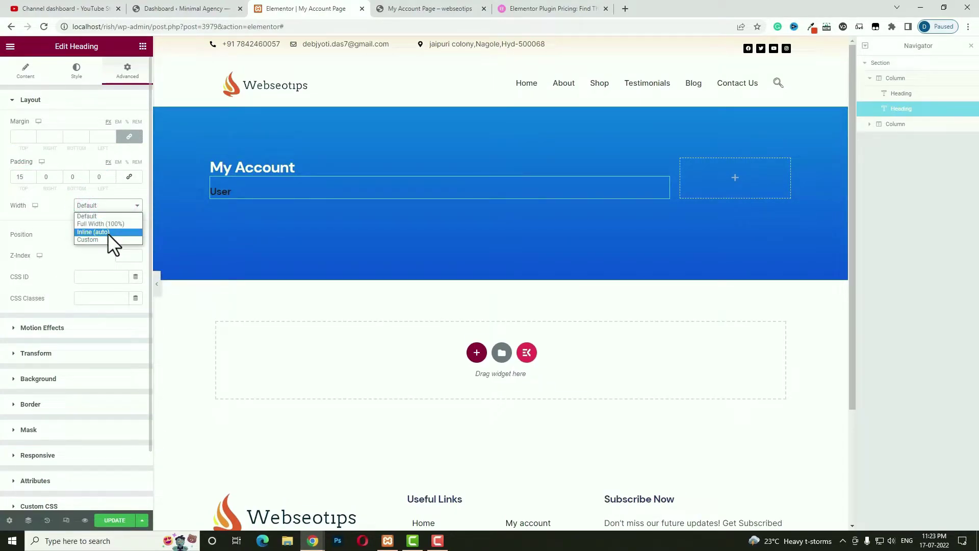
click(108, 232)
Set the "User" heading's text color to white
click(77, 71)
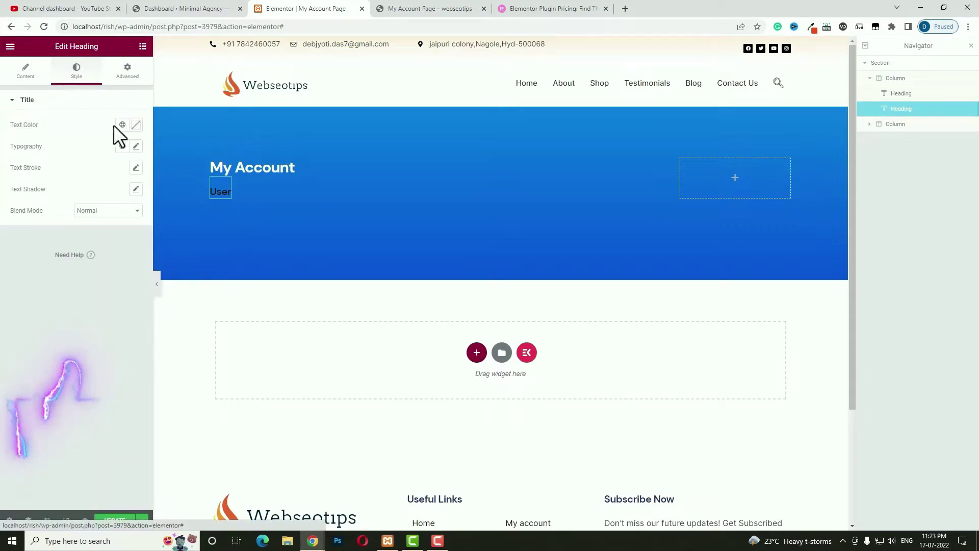
click(136, 125)
drag(83, 206, 6, 131)
click(6, 131)
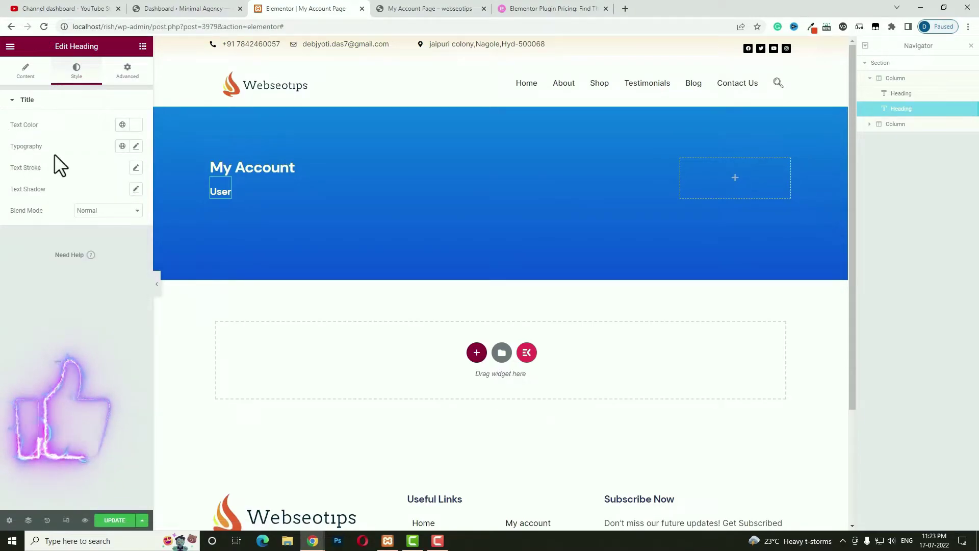
Add another Heading widget to the first column and place it directly after the "User" heading
click(142, 46)
drag(116, 163, 356, 214)
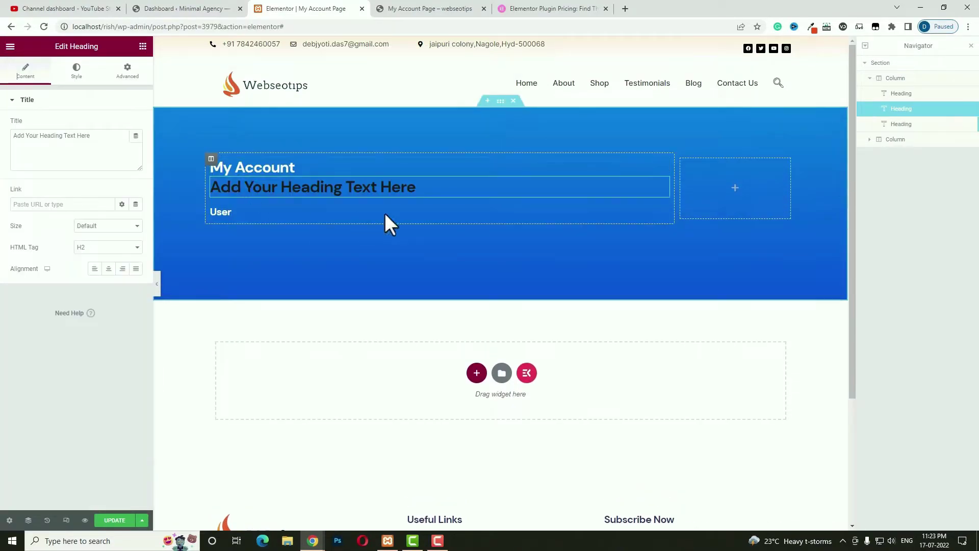
drag(885, 111, 895, 125)
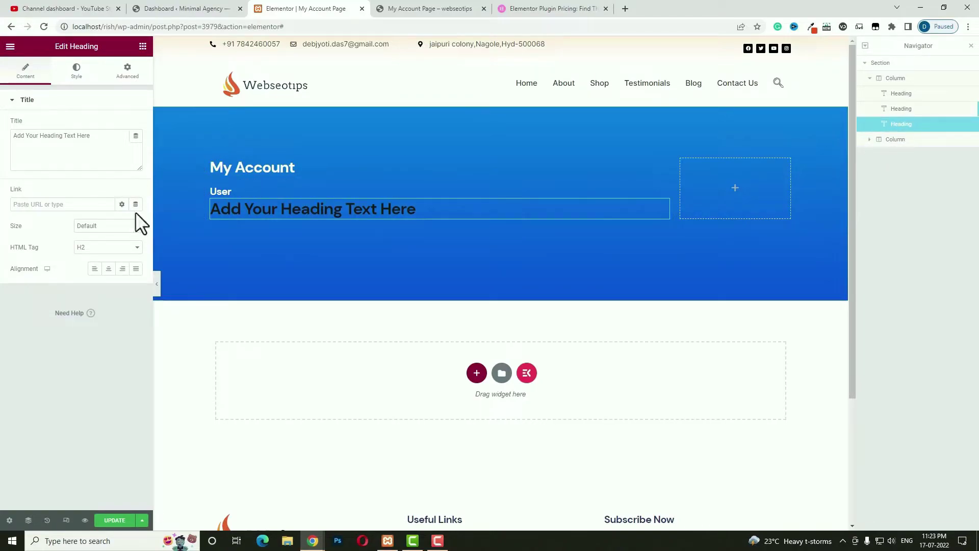
Make the new heading's title dynamic with the User Info tag showing the Username field
click(136, 136)
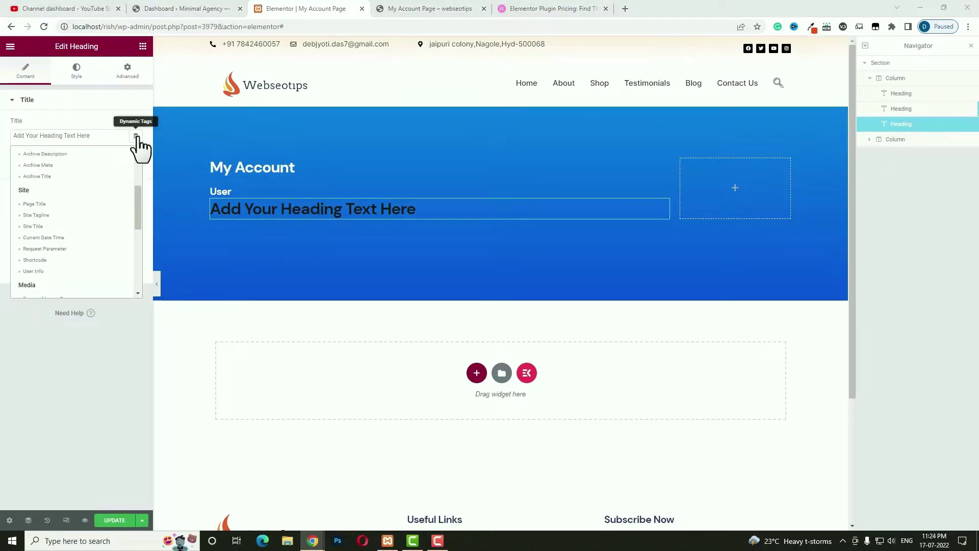
click(34, 272)
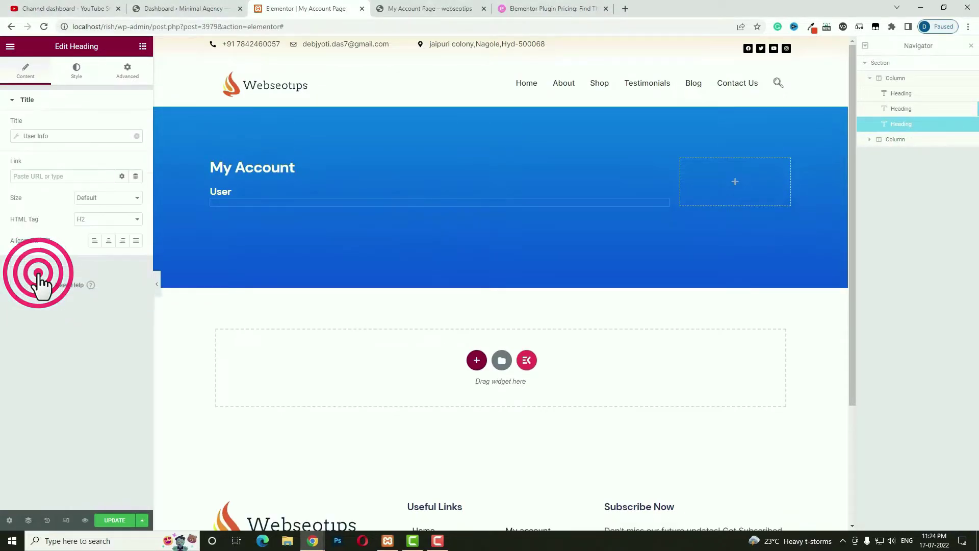
click(17, 135)
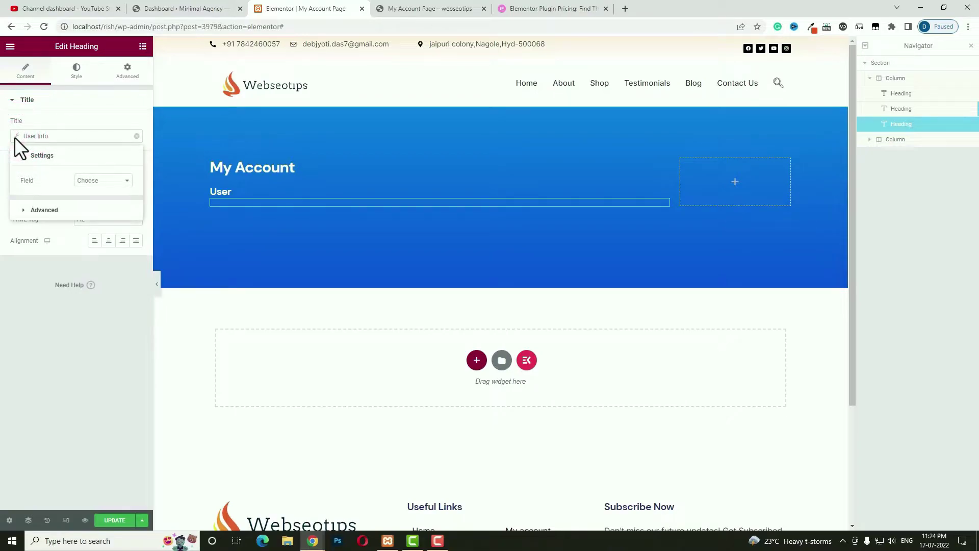
click(105, 180)
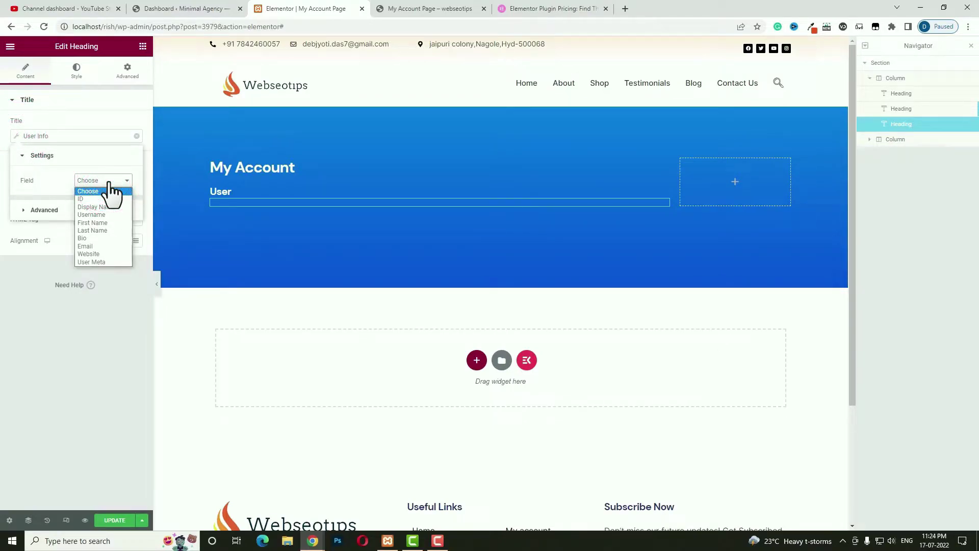
click(106, 214)
click(66, 335)
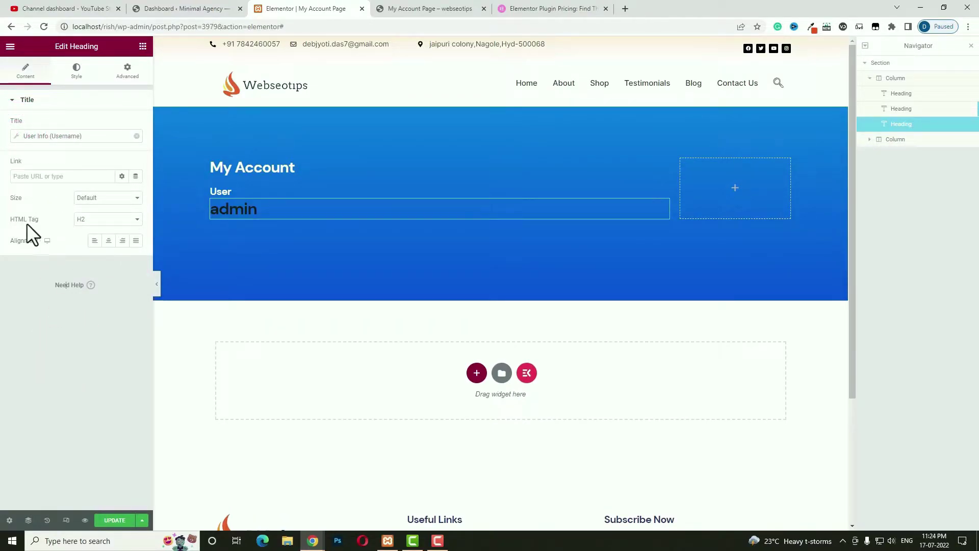
Set the username heading's HTML tag to H5 and its text color to white (#FFFFFF)
click(123, 220)
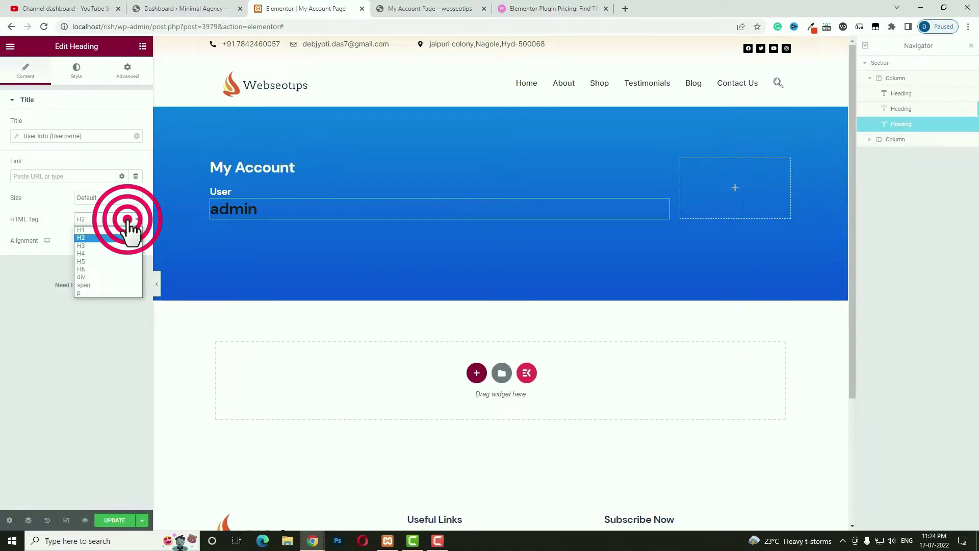
click(110, 261)
click(76, 71)
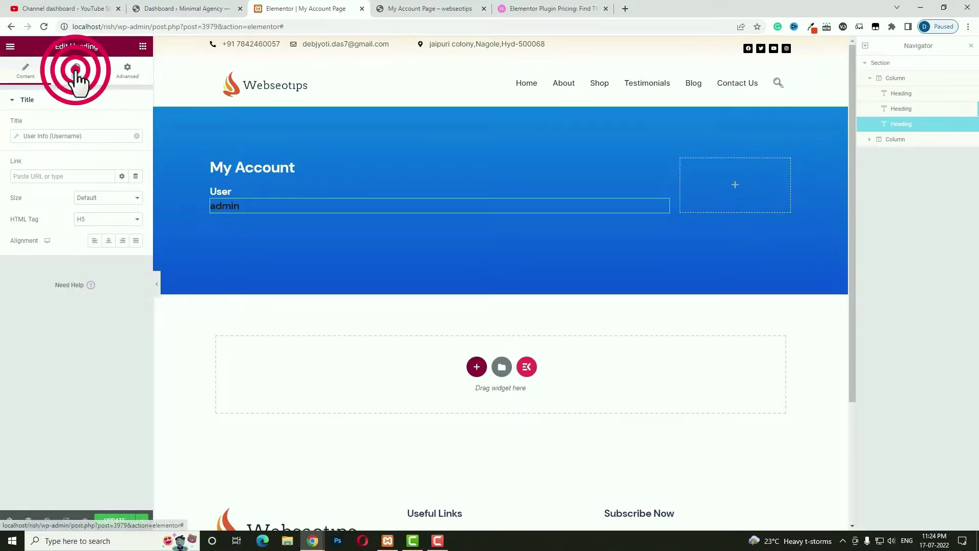
click(135, 124)
drag(85, 201, 9, 148)
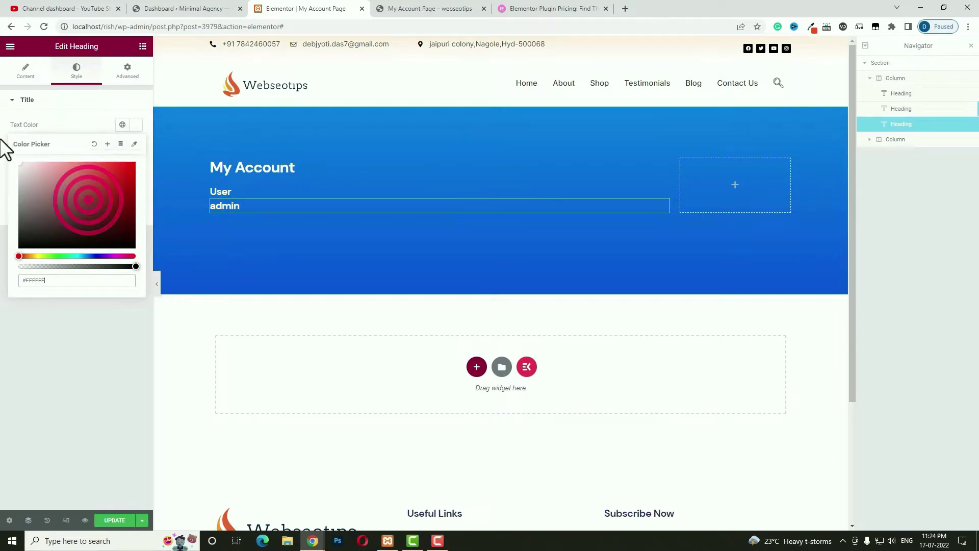
click(16, 342)
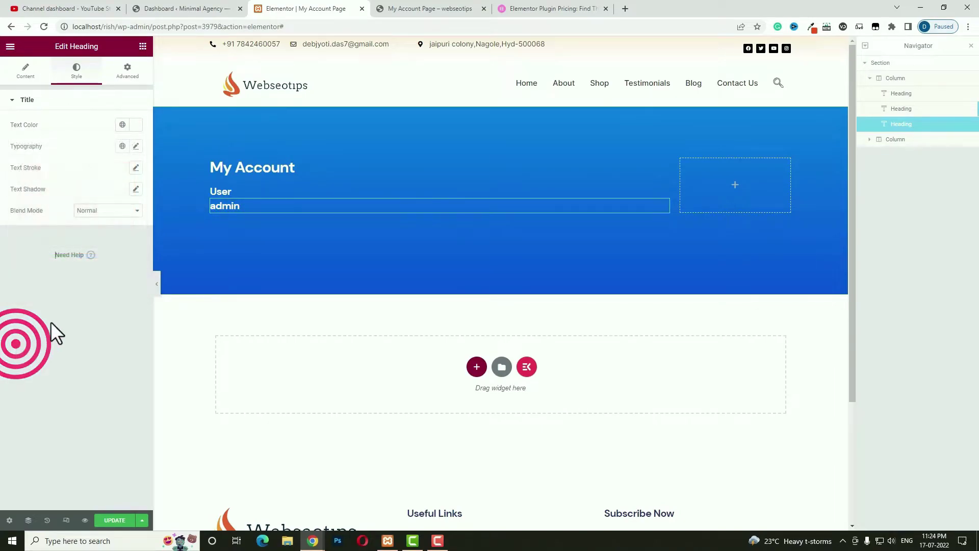
Set the username heading's width to Inline (auto), unlink its padding values, and set its top padding to 15 px
click(128, 74)
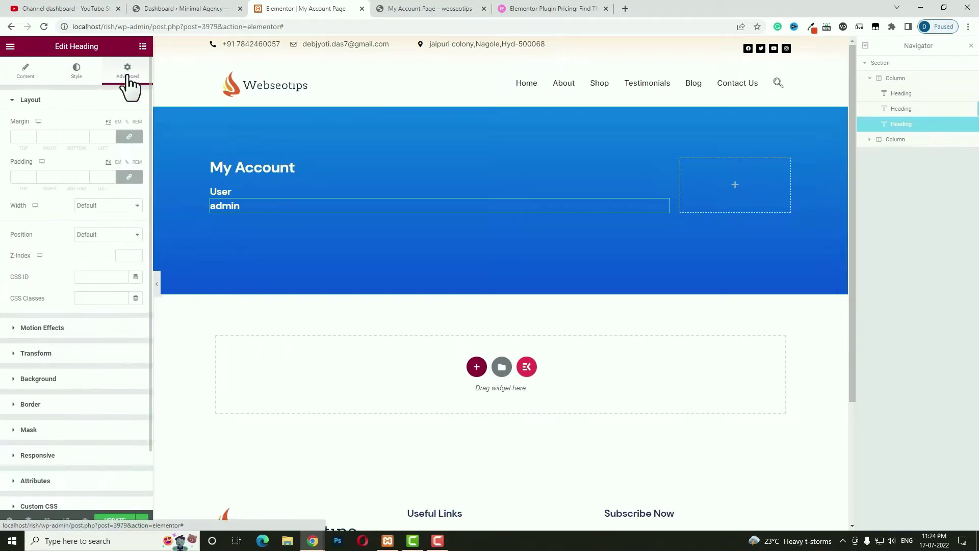
click(112, 206)
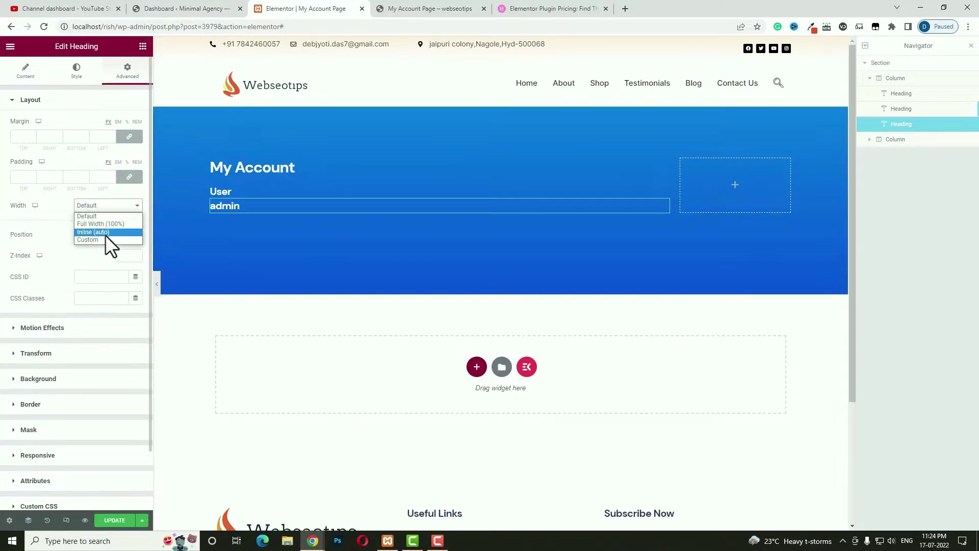
click(105, 232)
click(138, 176)
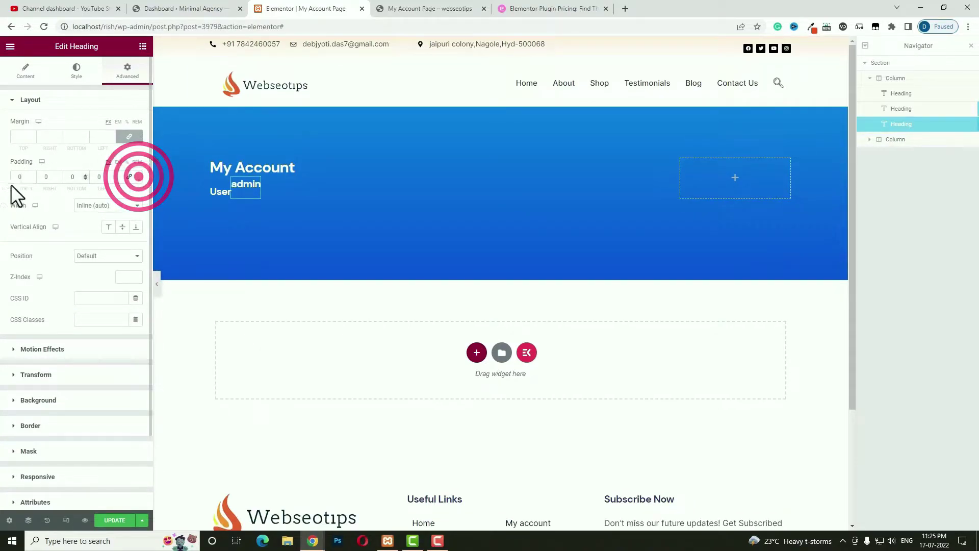
click(22, 178)
text(15)
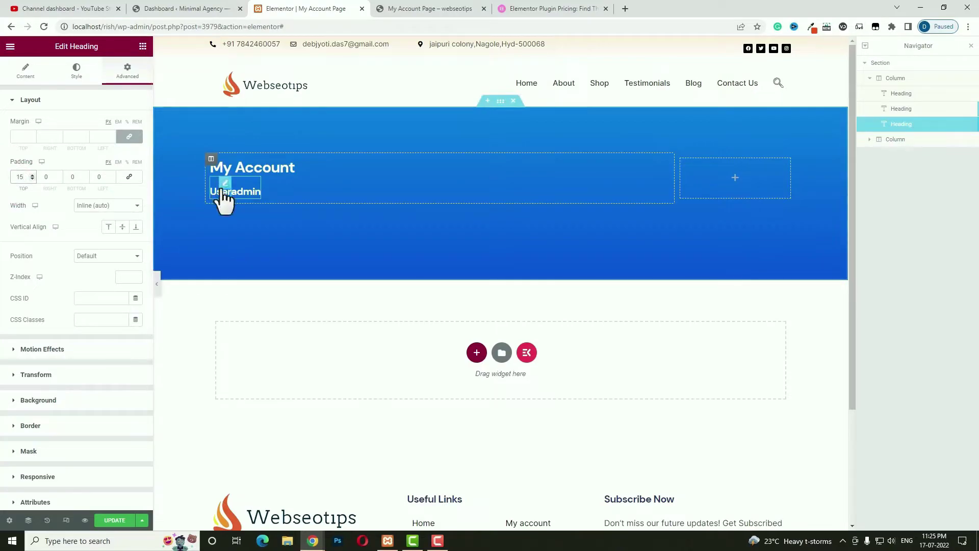
Change the "User" heading's title to "User:"
click(219, 189)
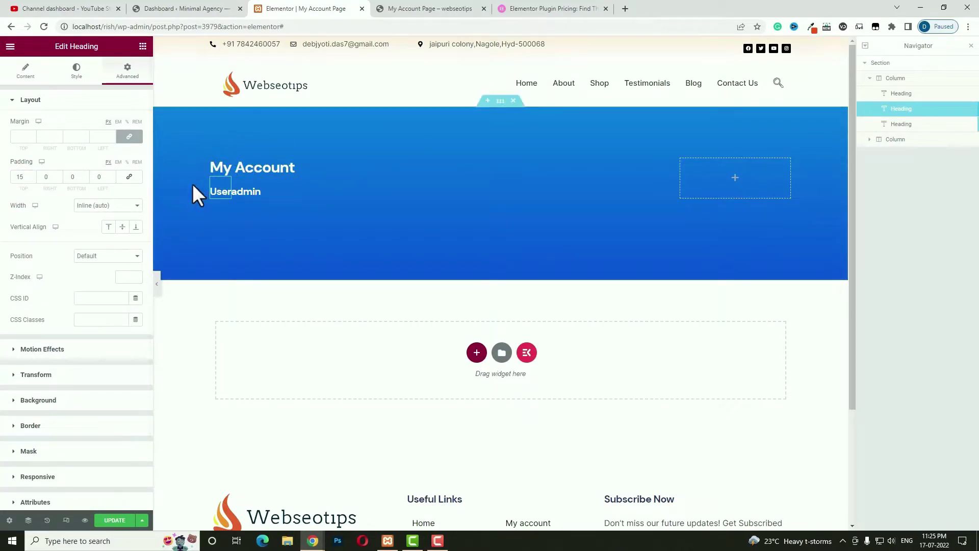
click(224, 184)
click(25, 69)
click(60, 133)
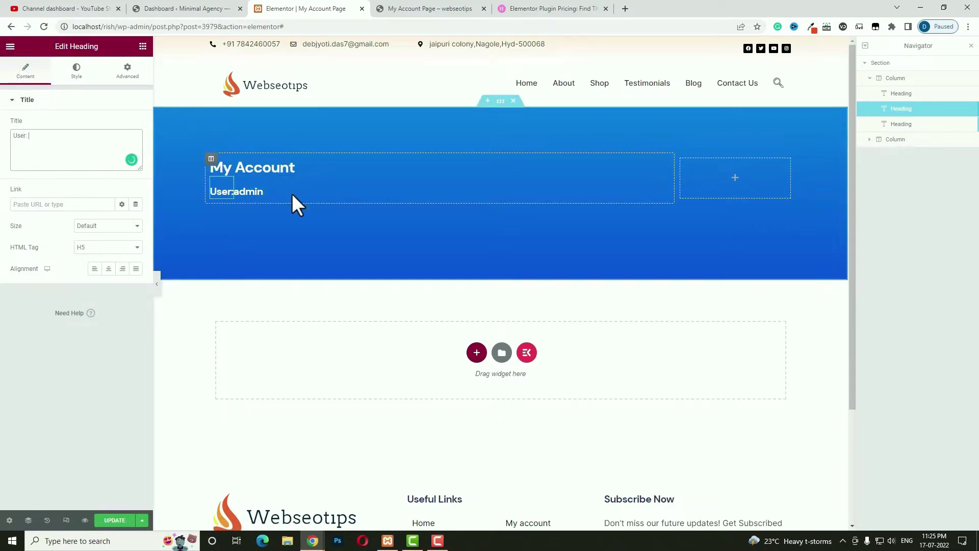
Set the username heading's left padding to 15 px
click(257, 187)
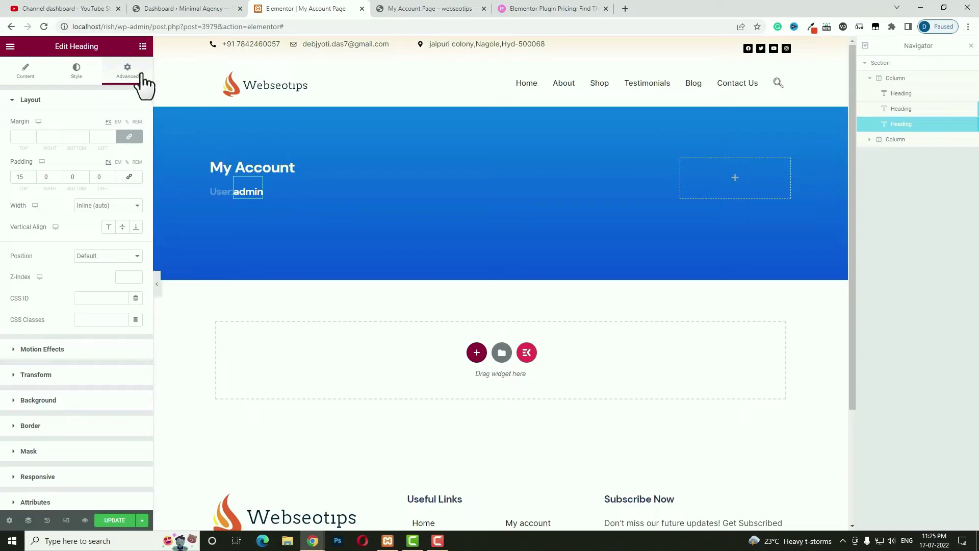
click(100, 177)
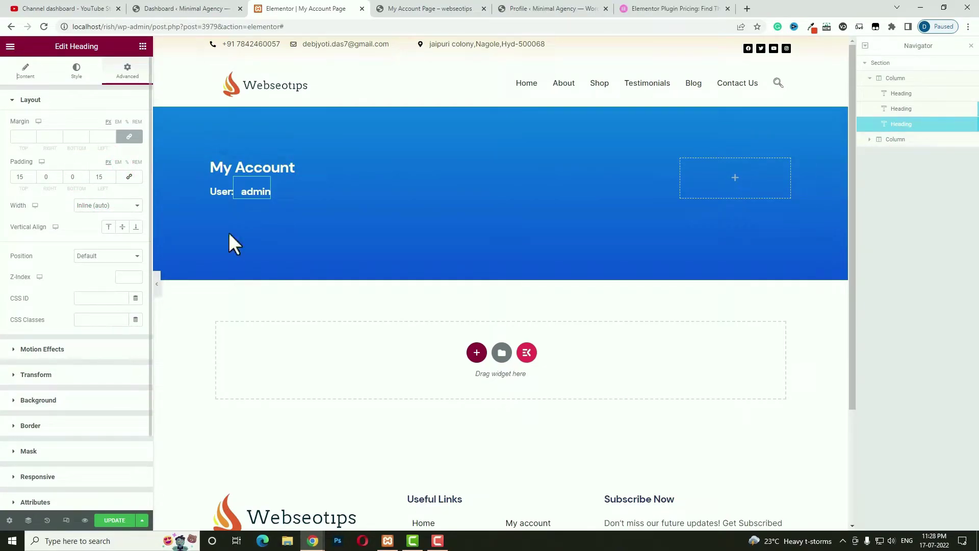
Switch to the finished My Account reference page and copy the line "You can manage Account Info and Orders From Here"
click(437, 8)
triple_click(312, 176)
key(ctrl+c)
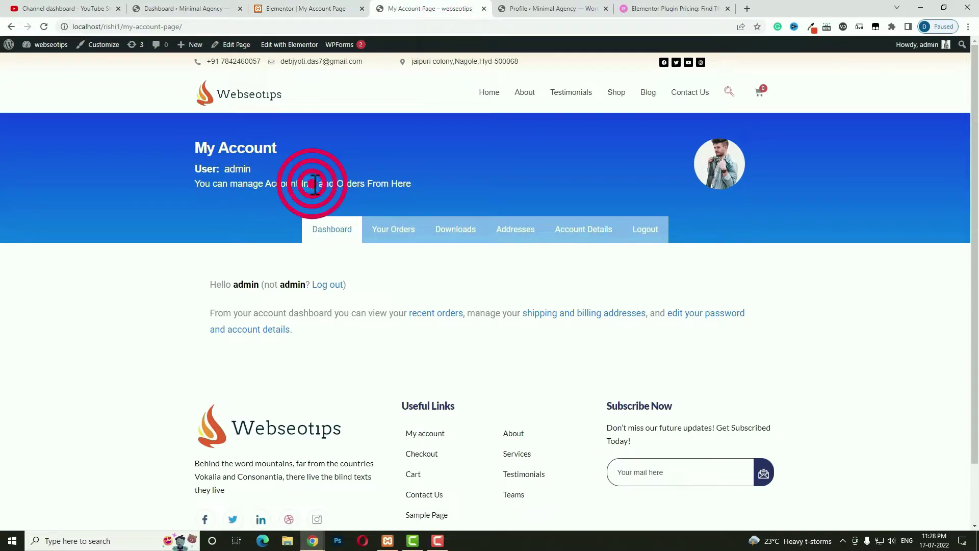
Back in the Elementor editor, add a Heading below the username titled "You can manage Account Info and Orders From Here"
click(312, 9)
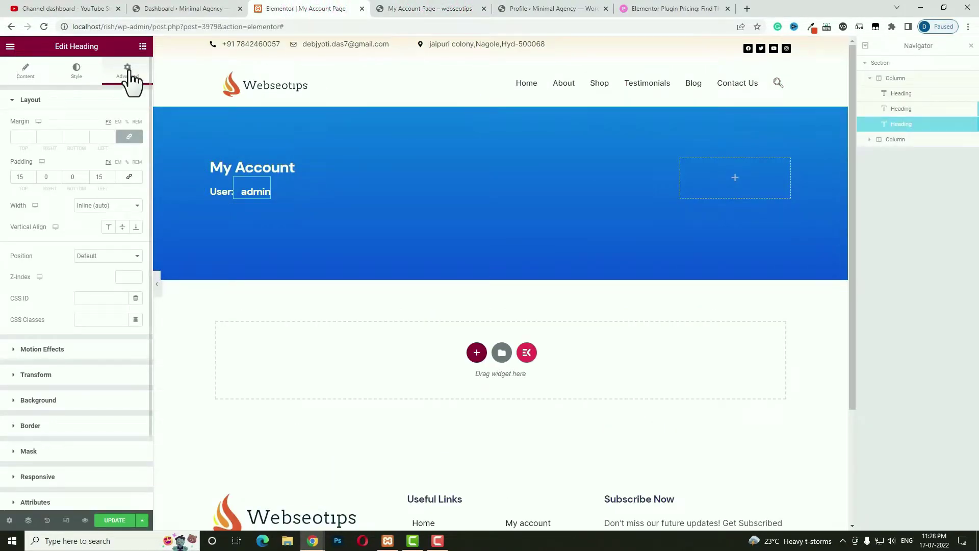
click(143, 47)
click(108, 177)
drag(109, 178, 264, 191)
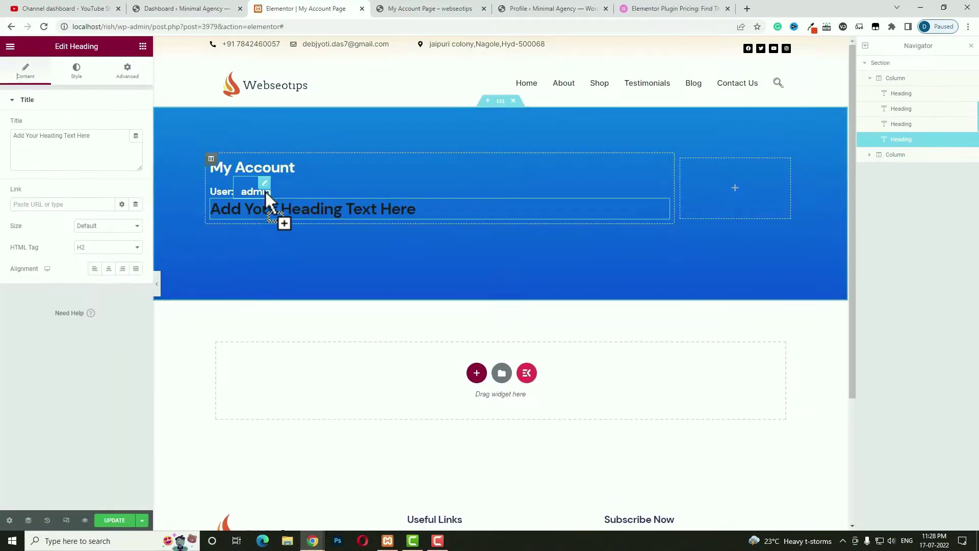
triple_click(107, 134)
key(ctrl+v)
Change the HTML tag of the description heading below the username and set its text color to white (#FFFFFF)
click(105, 247)
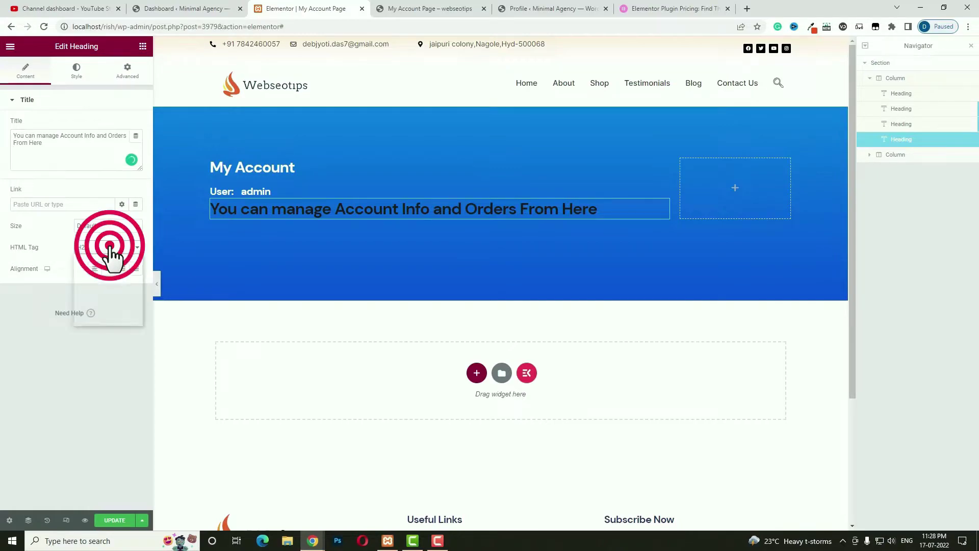
click(98, 285)
click(77, 71)
click(136, 125)
drag(56, 205, 6, 145)
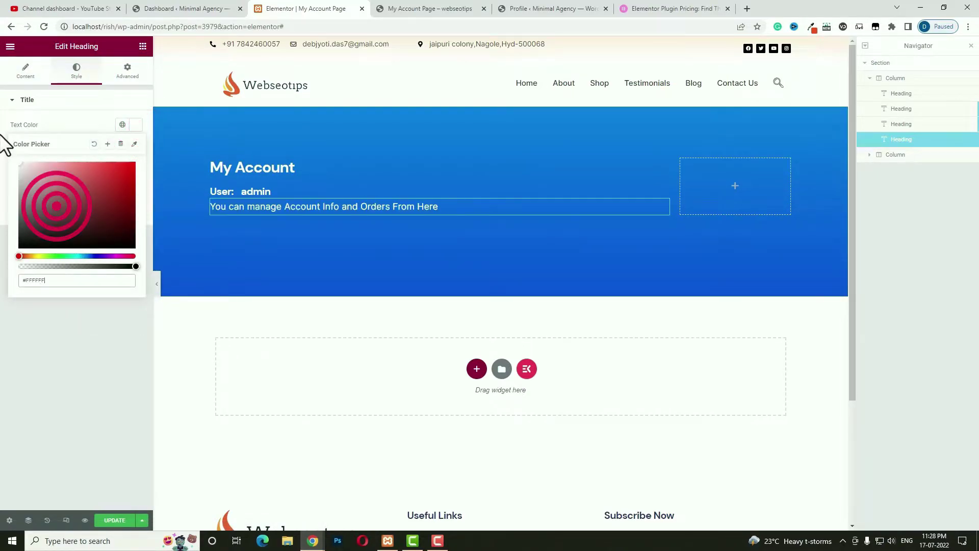
click(14, 350)
Set the description heading's font size to 20 px and choose a font weight for it
click(136, 147)
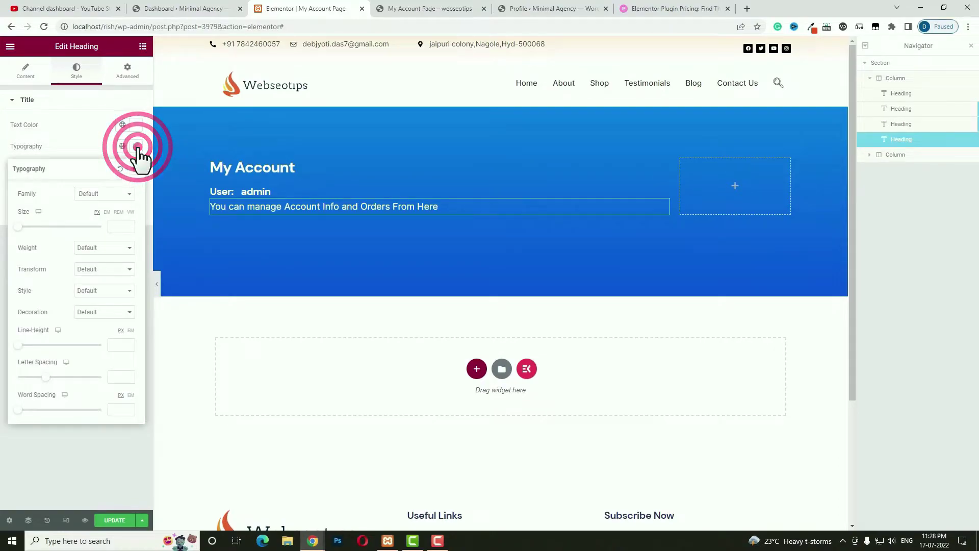
click(123, 228)
text(20)
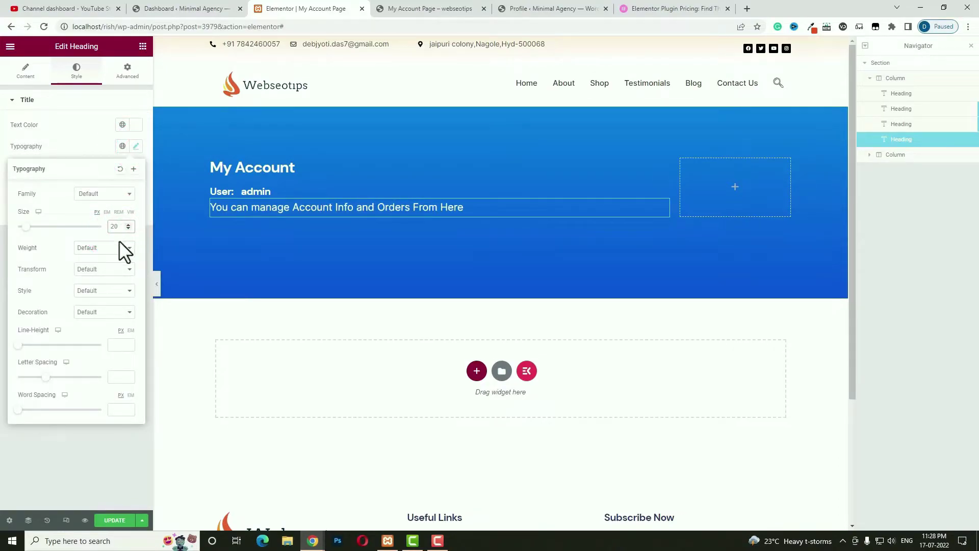
click(99, 248)
click(96, 279)
Unlink the description heading's padding values and set its top padding to 10 px
click(128, 71)
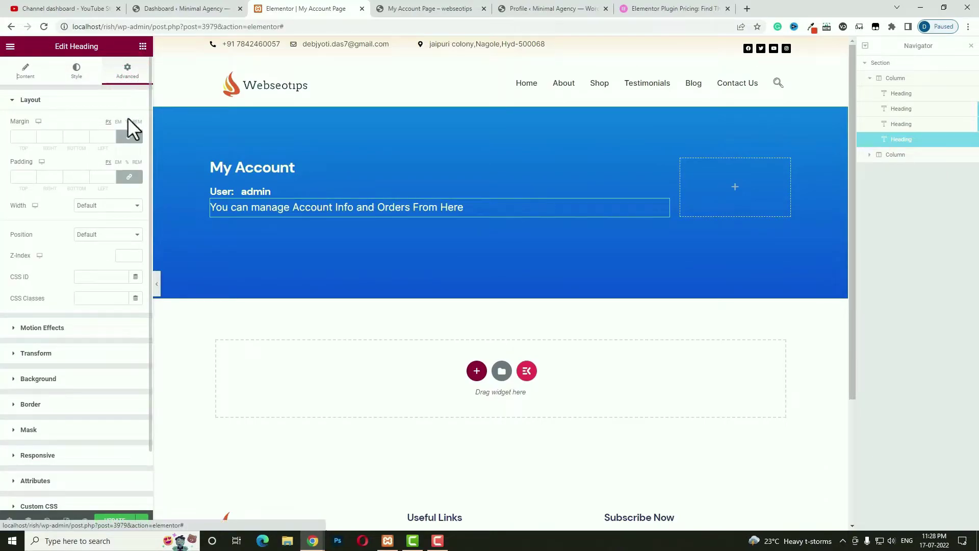
click(129, 176)
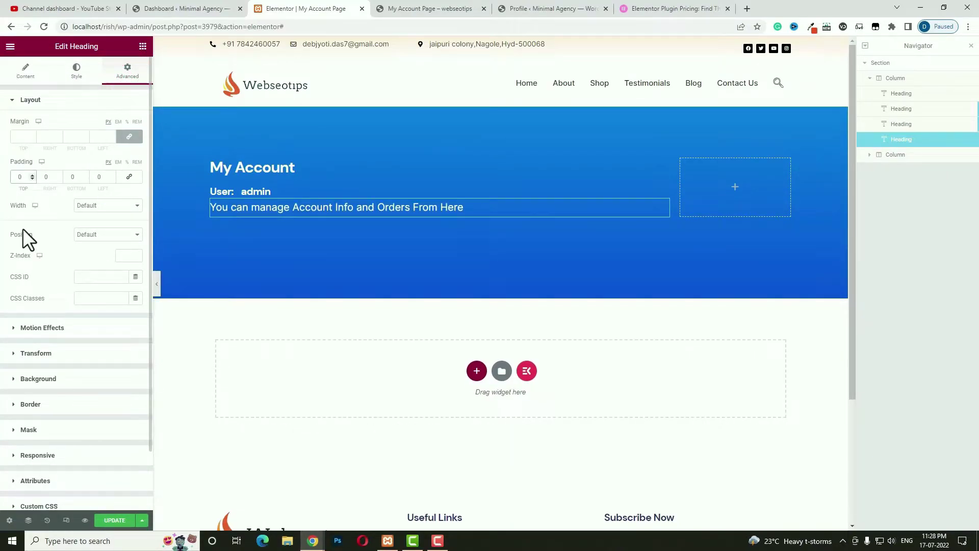
double_click(21, 176)
text(10)
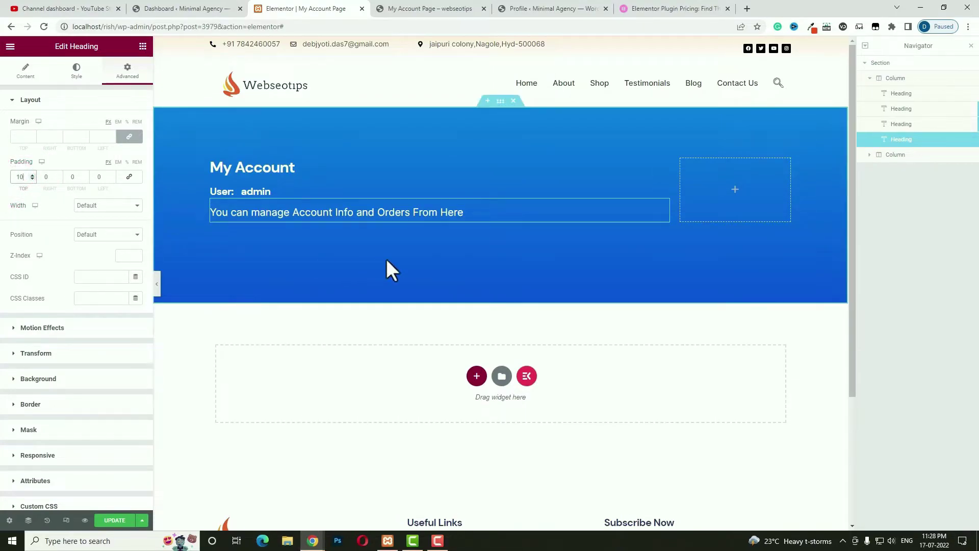
Add an Image widget to the empty header column and set its dynamic source to User Profile Picture
click(735, 189)
drag(36, 220, 747, 204)
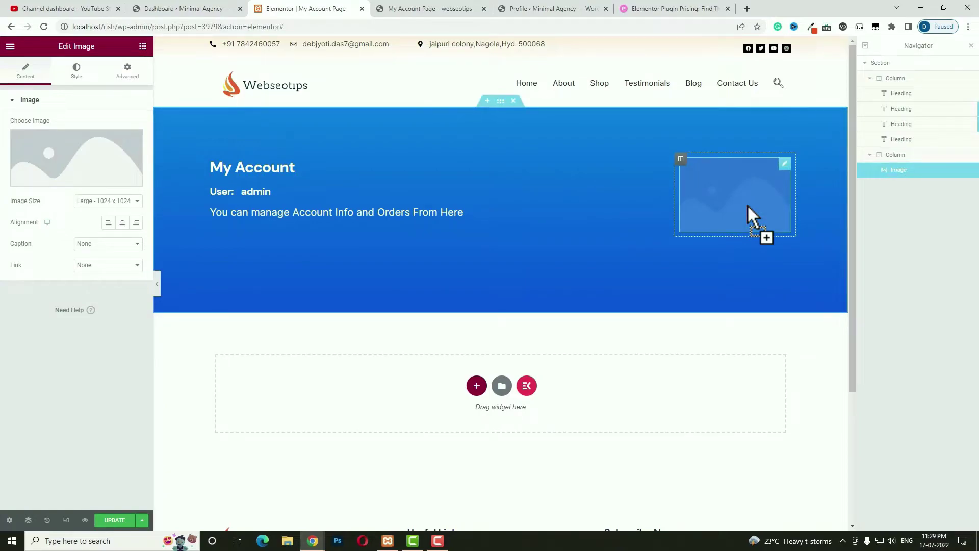
click(134, 180)
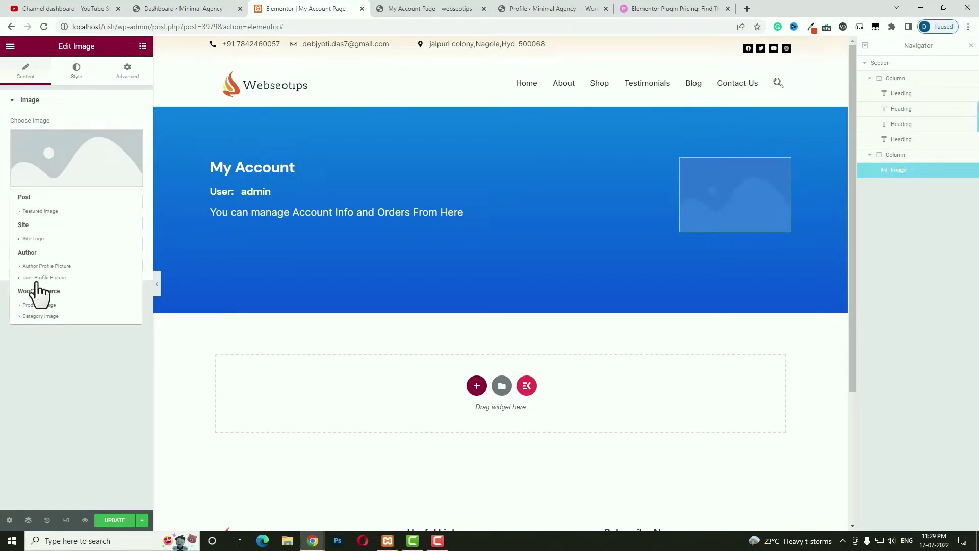
click(51, 278)
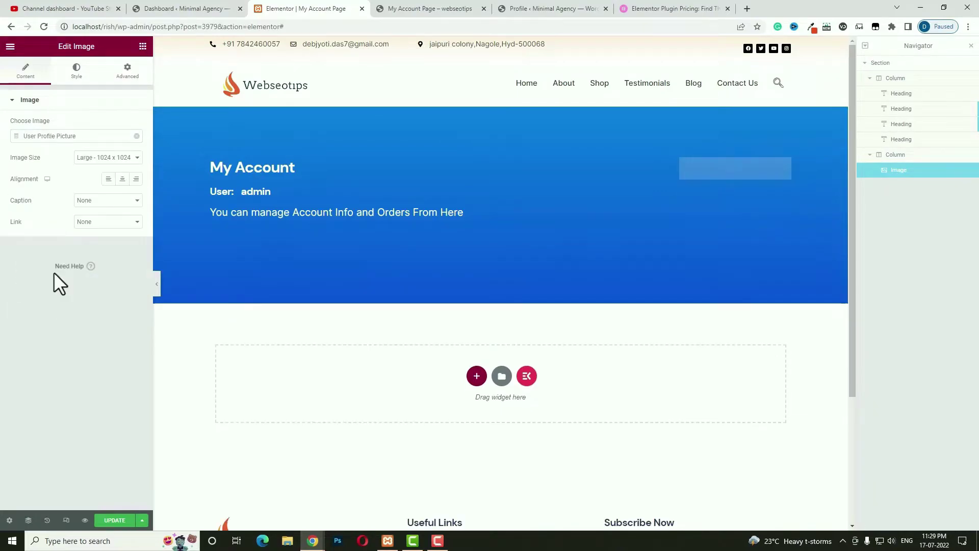
Make the profile image circular with a border radius of 50% on all corners
click(79, 71)
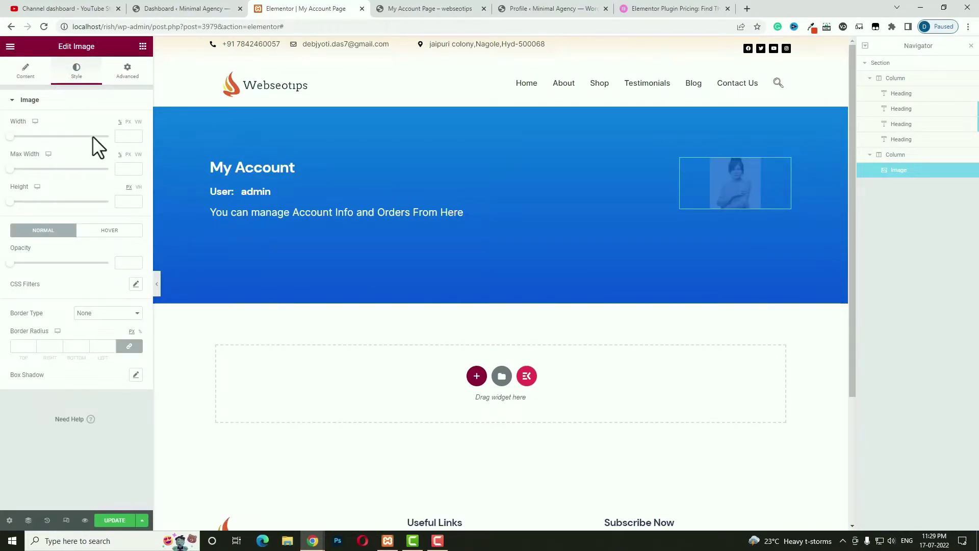
click(139, 332)
click(17, 347)
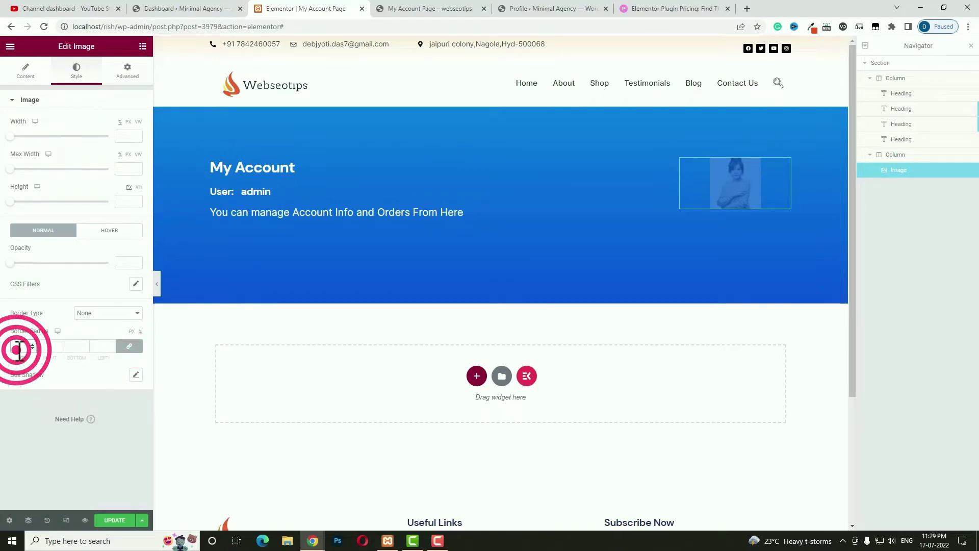
text(50)
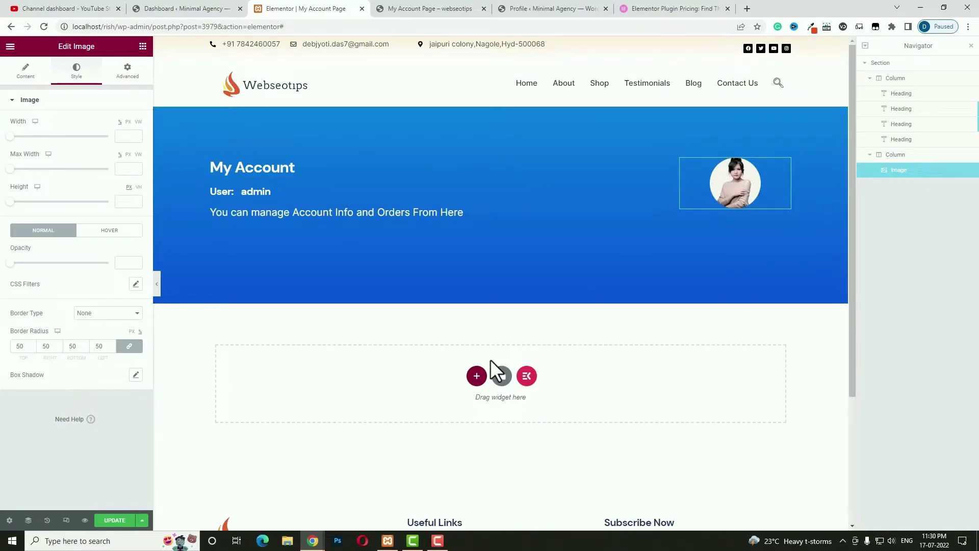
Add a My Account widget in a new single-column section below the header and set its tab layout to Horizontal
click(476, 377)
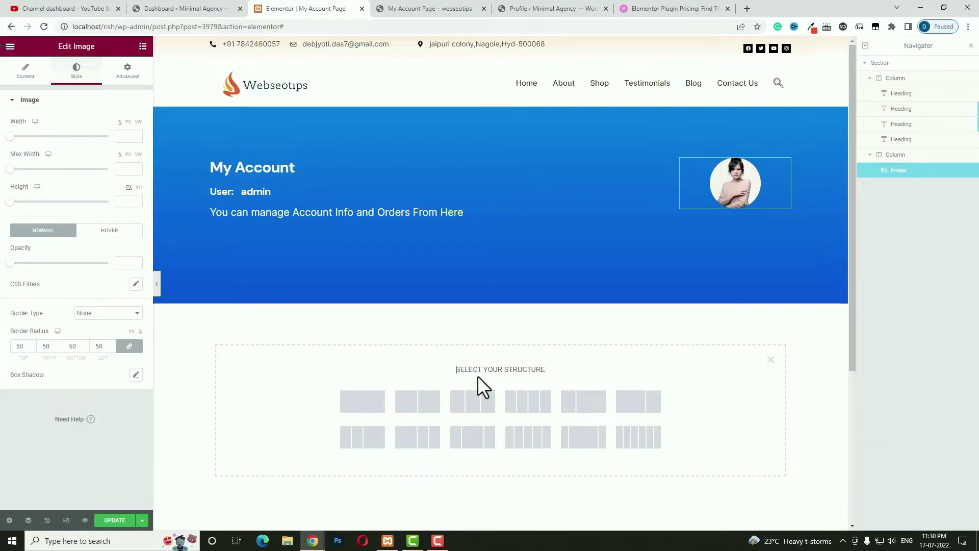
click(367, 398)
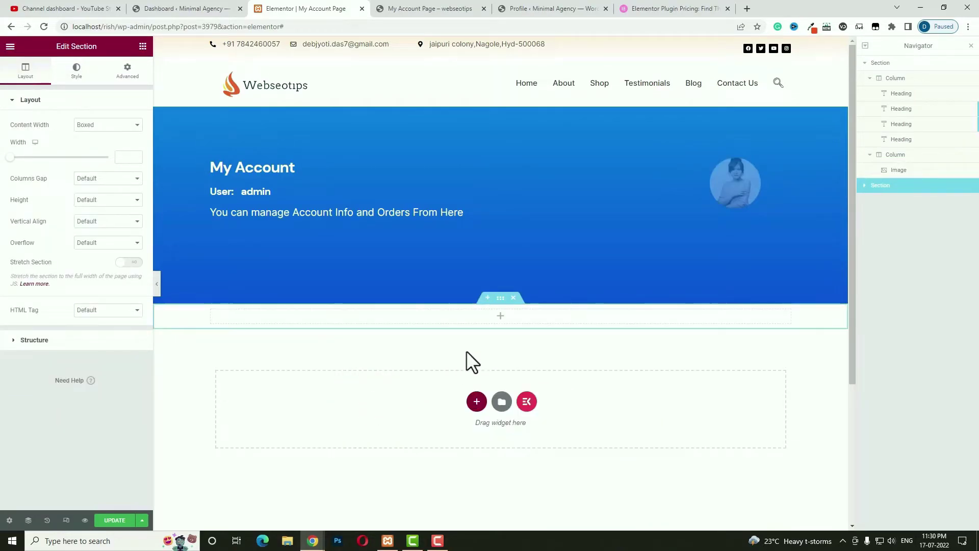
click(501, 318)
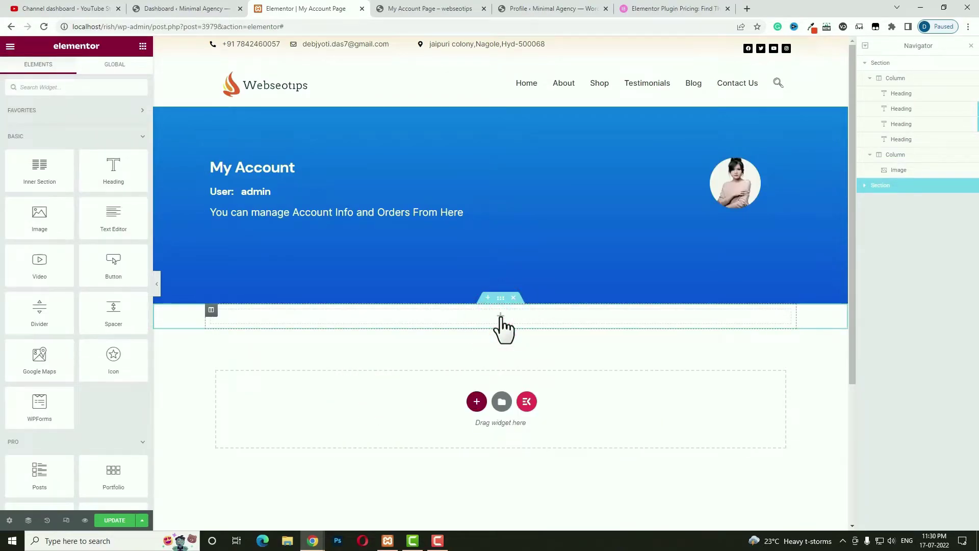
click(102, 87)
text(acc)
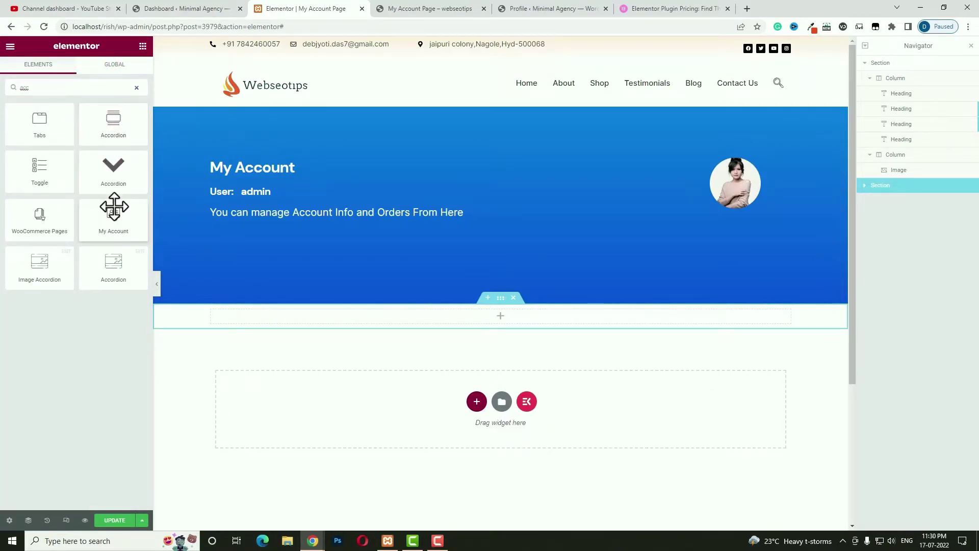
drag(114, 209, 415, 317)
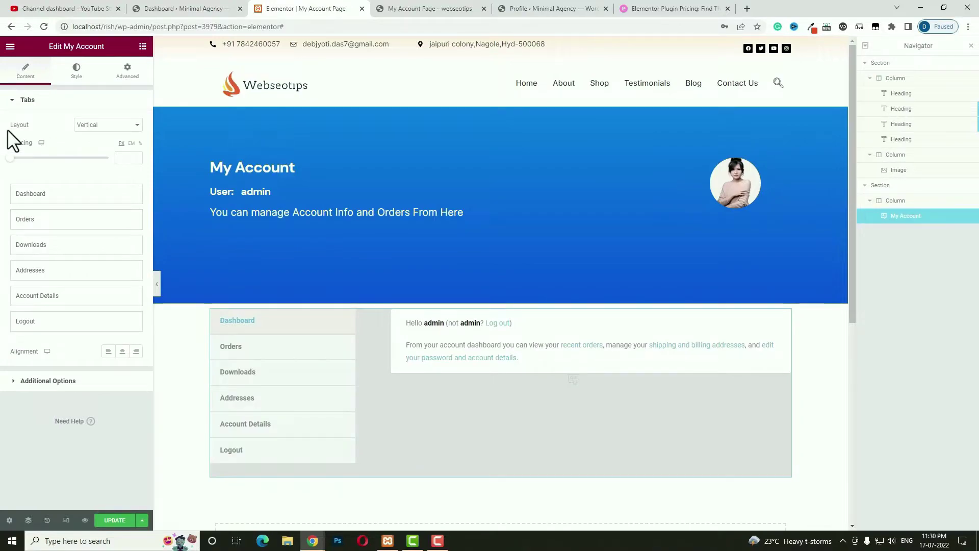
click(96, 127)
click(97, 142)
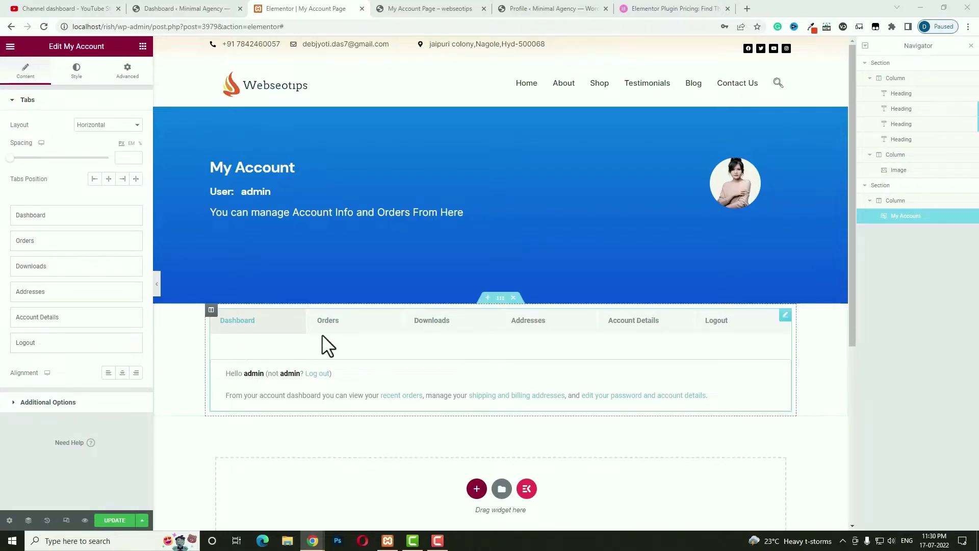
Rename the My Account widget's Orders tab to "Your Orders" and center the tabs
click(65, 241)
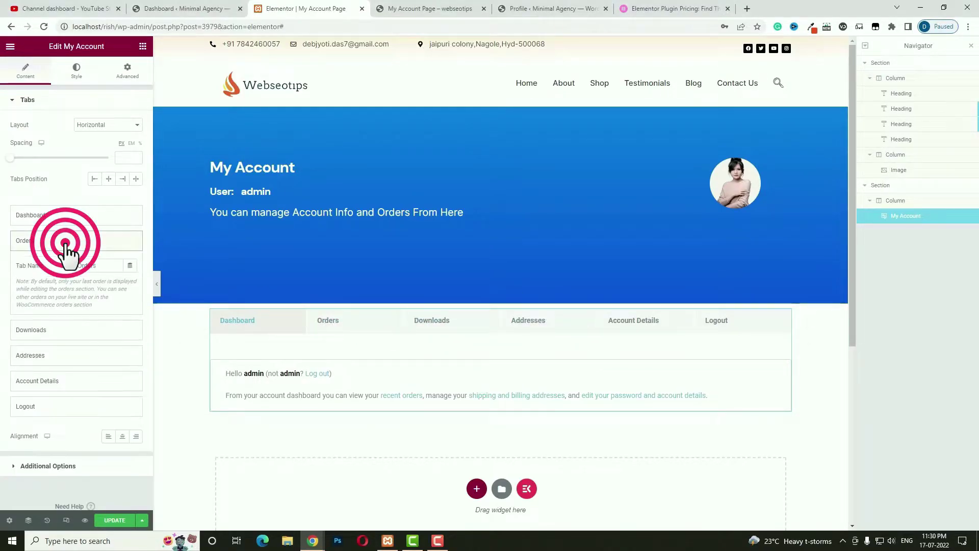
click(79, 266)
text(Y)
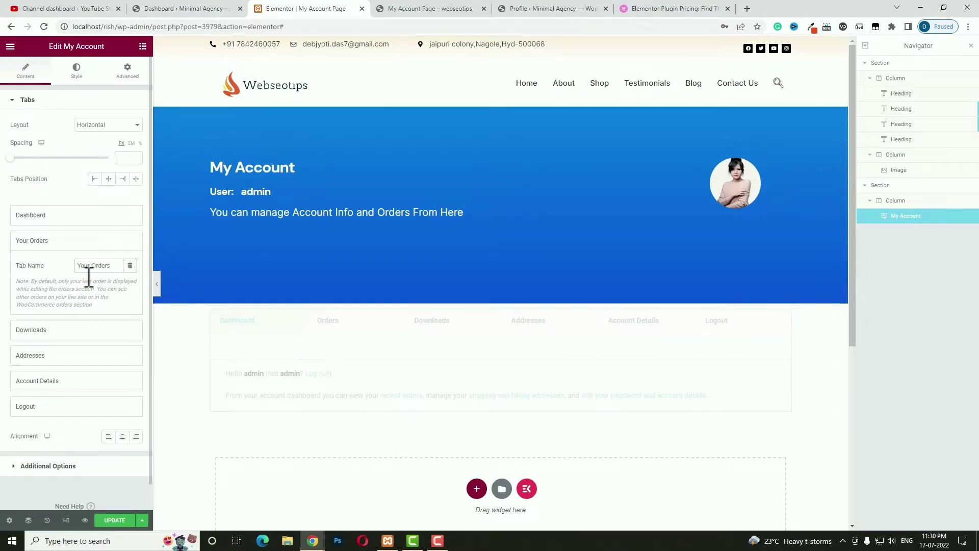
text(our)
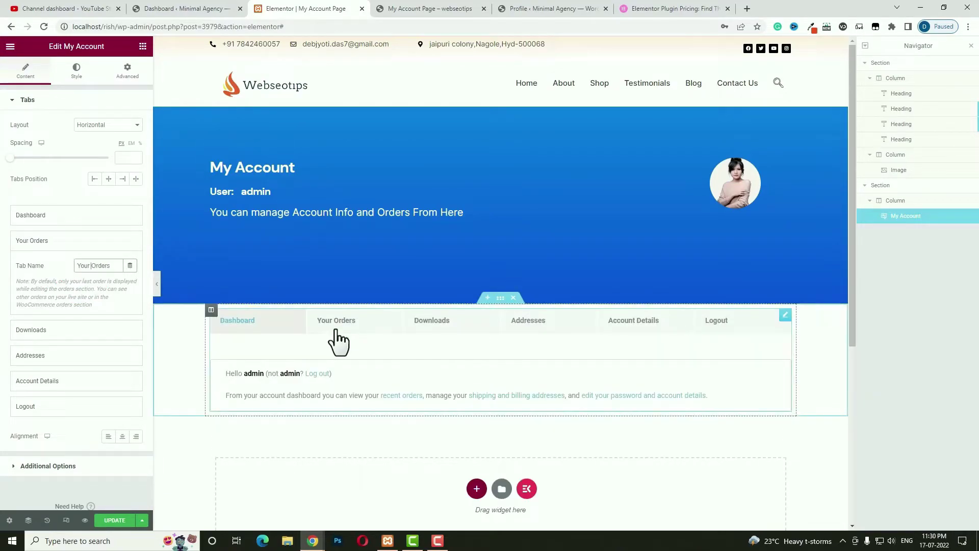
click(359, 331)
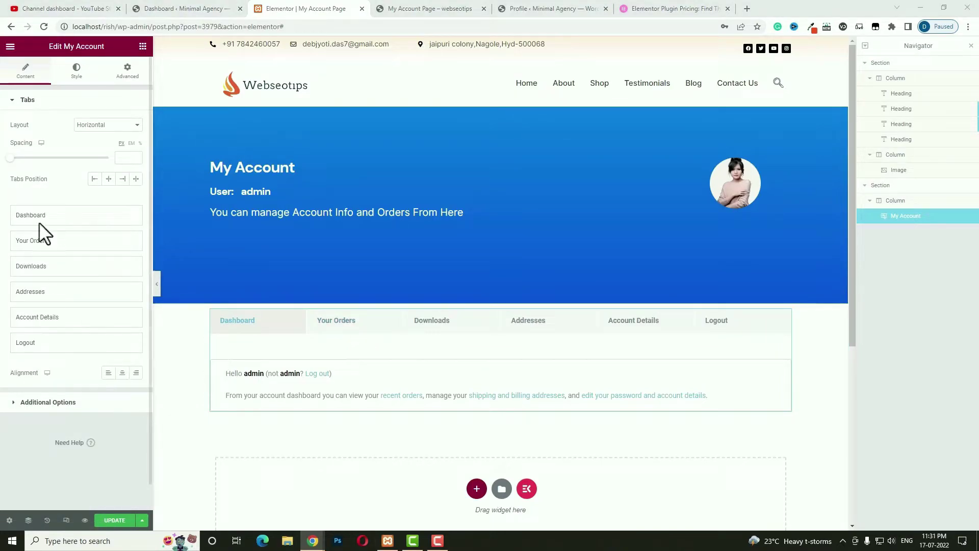
click(108, 179)
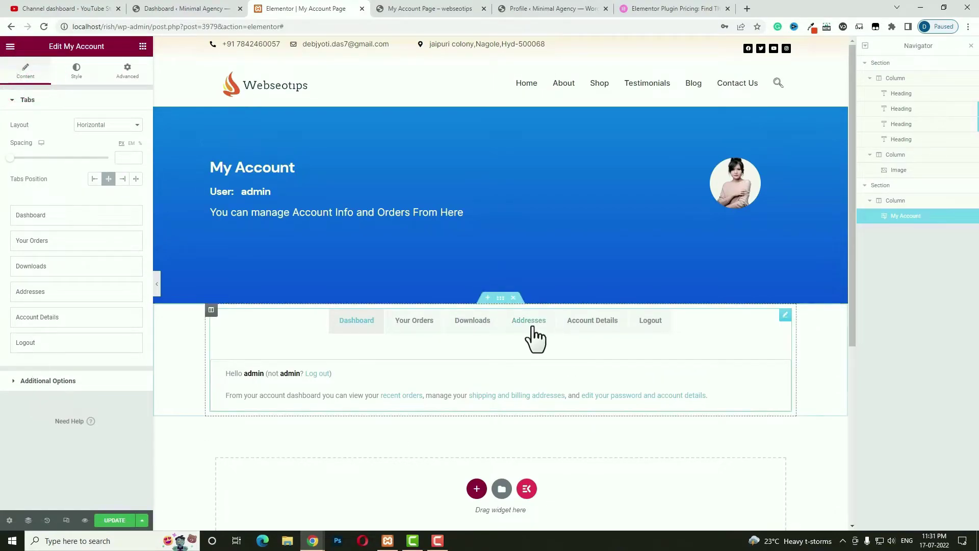
Give the section containing the My Account widget a top margin of -59 px so the tabs overlap the header
click(501, 298)
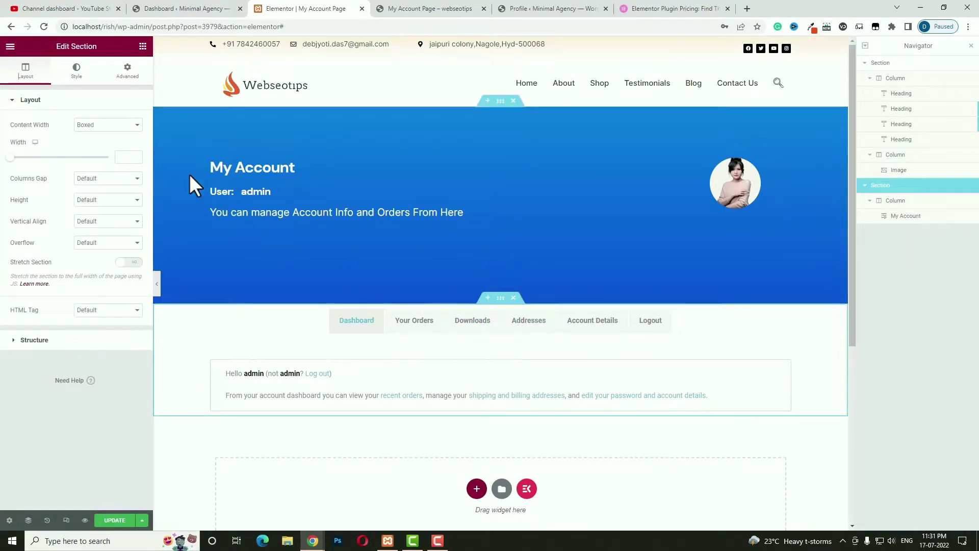
click(130, 77)
click(23, 137)
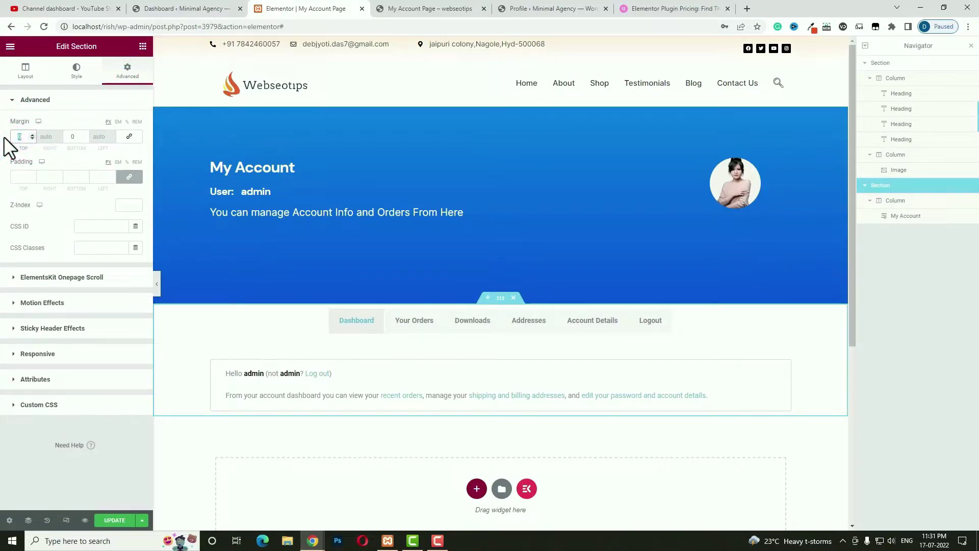
text(62)
click(11, 136)
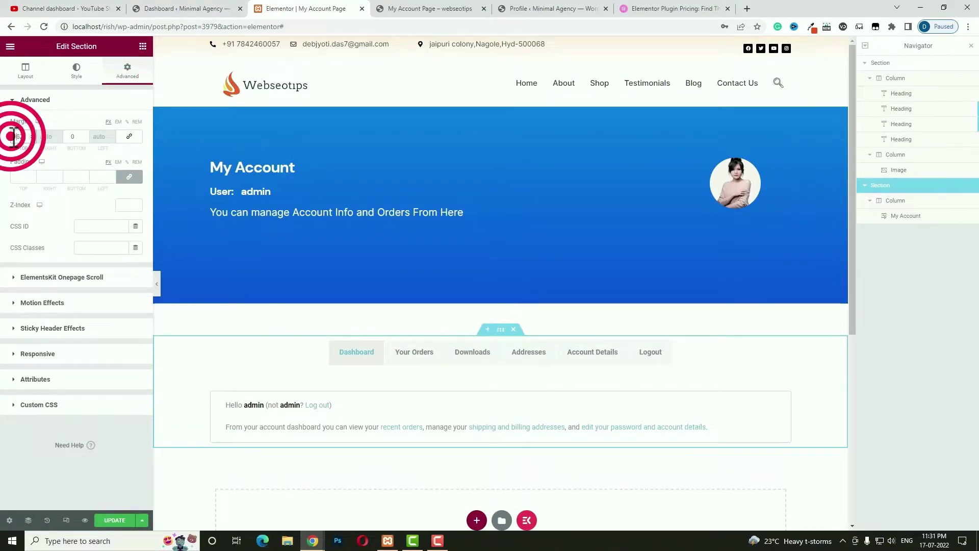
text(-)
click(32, 134)
click(33, 134)
click(32, 135)
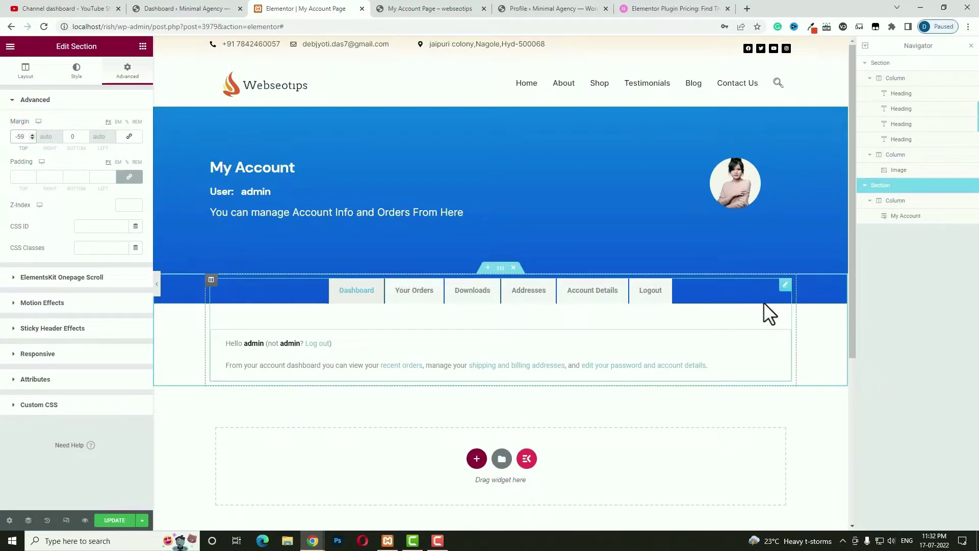
Set the My Account tabs' typography to size 16 px and weight 400
click(785, 285)
click(78, 72)
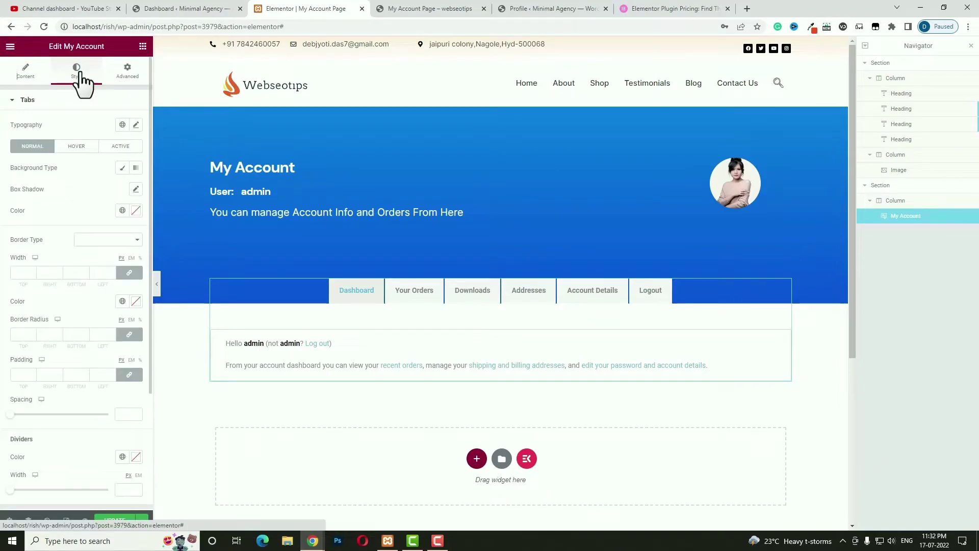
click(136, 124)
click(113, 205)
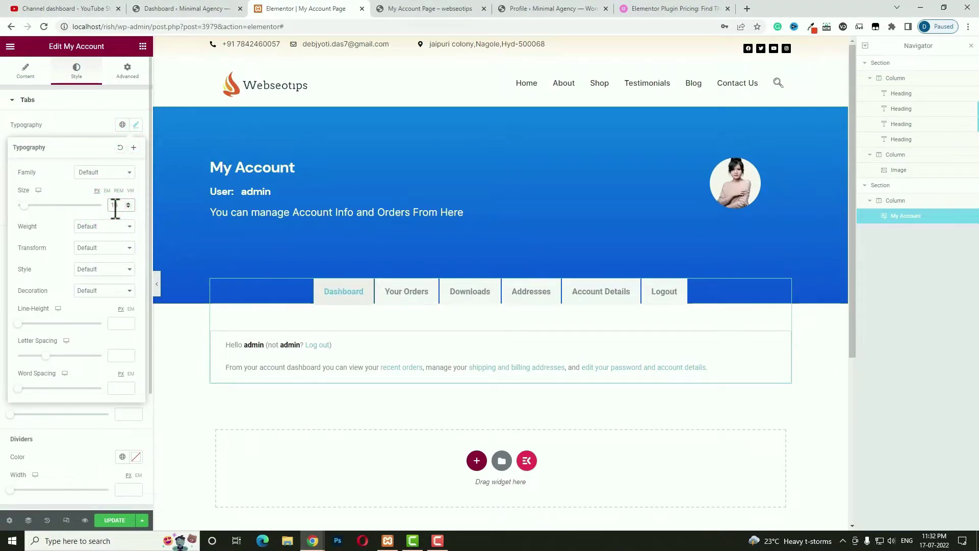
click(94, 228)
click(90, 253)
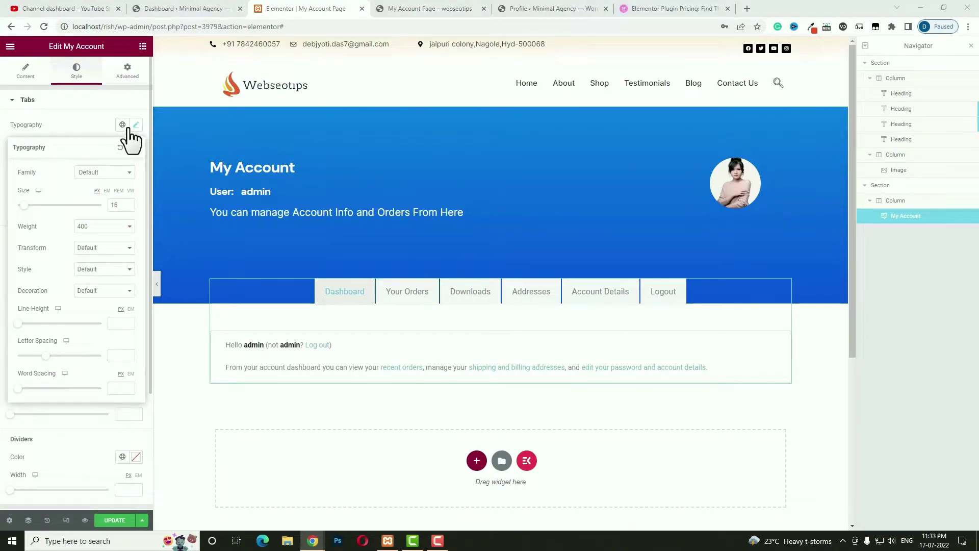
click(134, 126)
Give the tabs' normal state a classic background of white (#FFFFFF) with reduced opacity
click(122, 167)
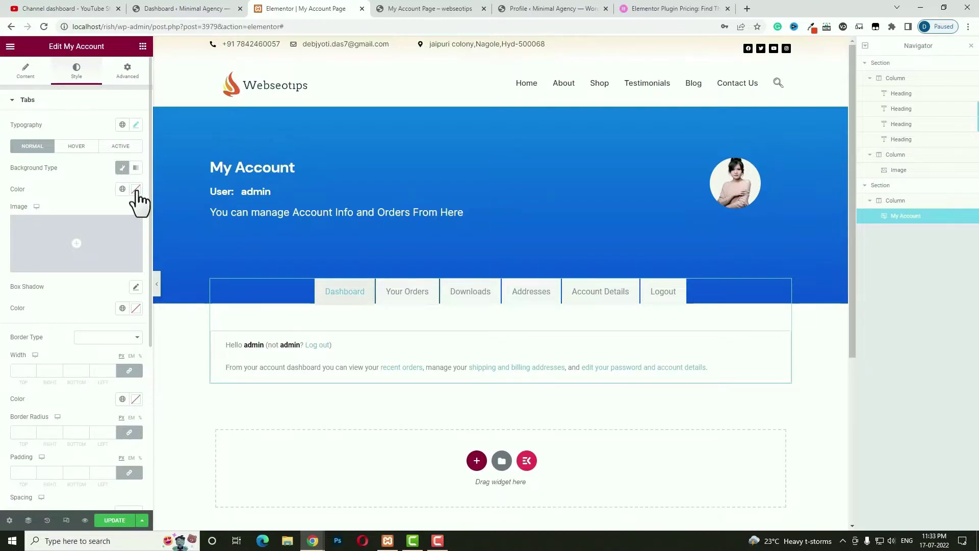
click(135, 190)
drag(48, 256, 8, 226)
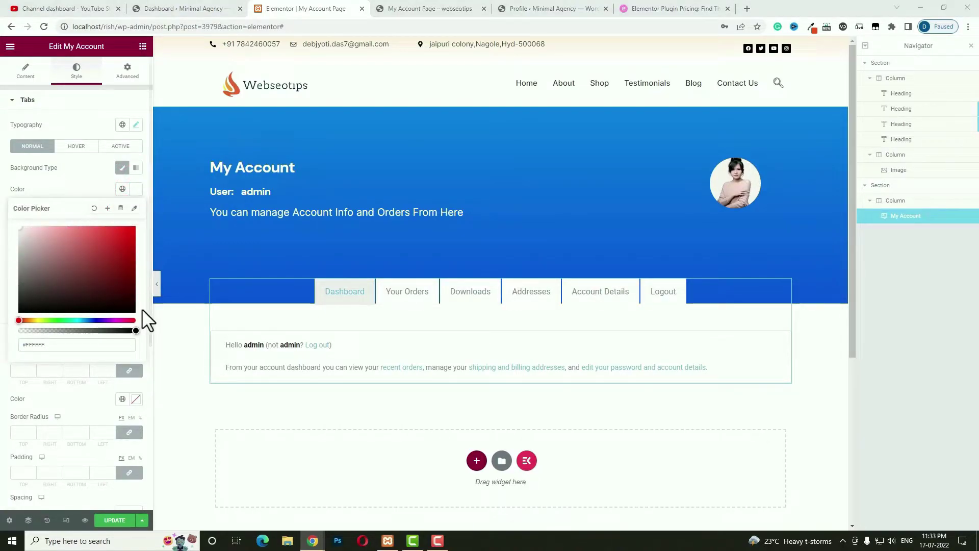
click(135, 329)
drag(121, 329, 92, 329)
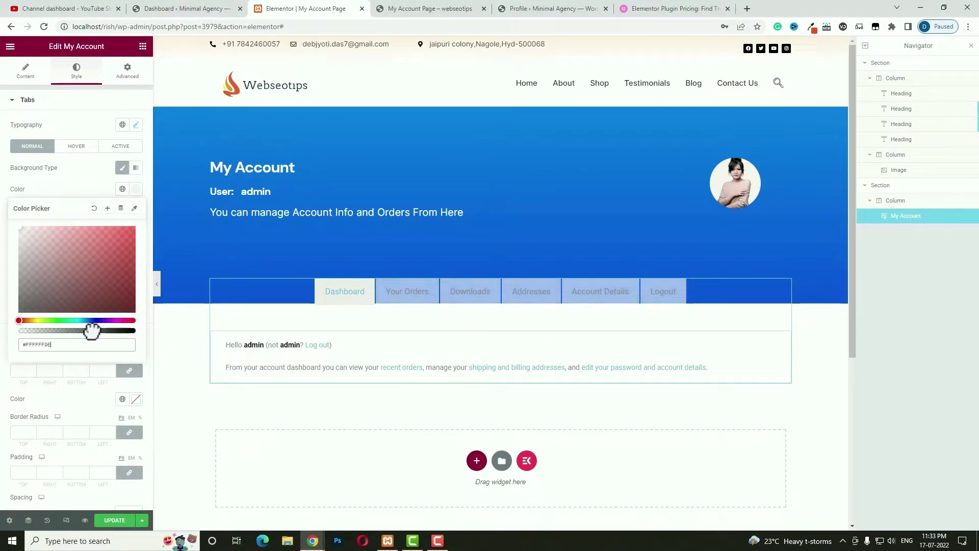
click(81, 371)
Set the tabs' normal text color to white and open their hover-state styling
click(136, 308)
drag(48, 387, 5, 343)
click(74, 146)
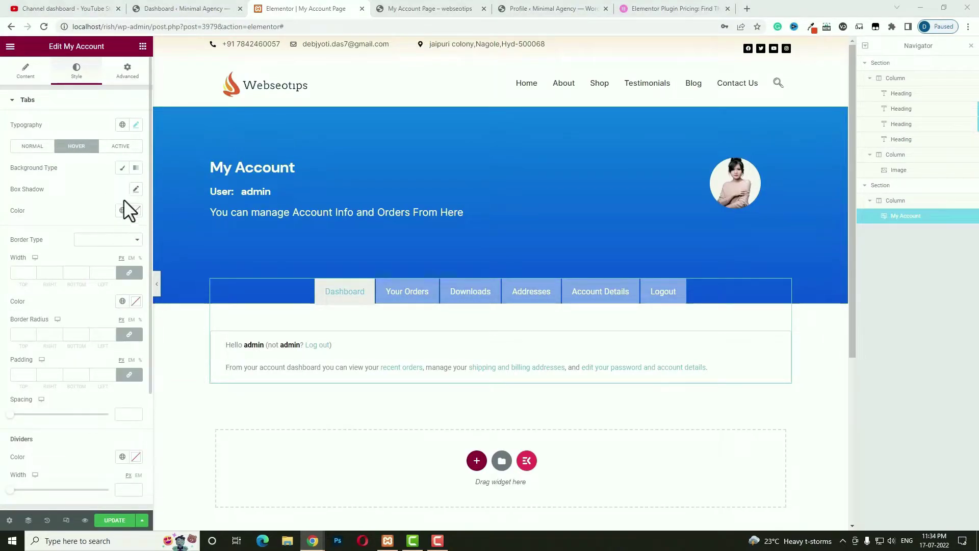
Give the tabs' hover state a light classic background color and a box shadow with a horizontal offset of 5
click(123, 168)
click(135, 191)
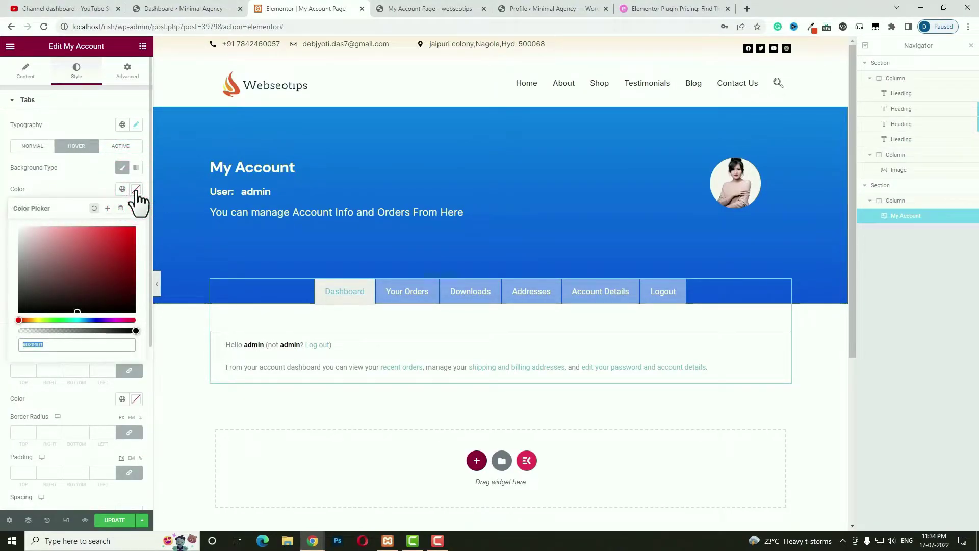
click(89, 153)
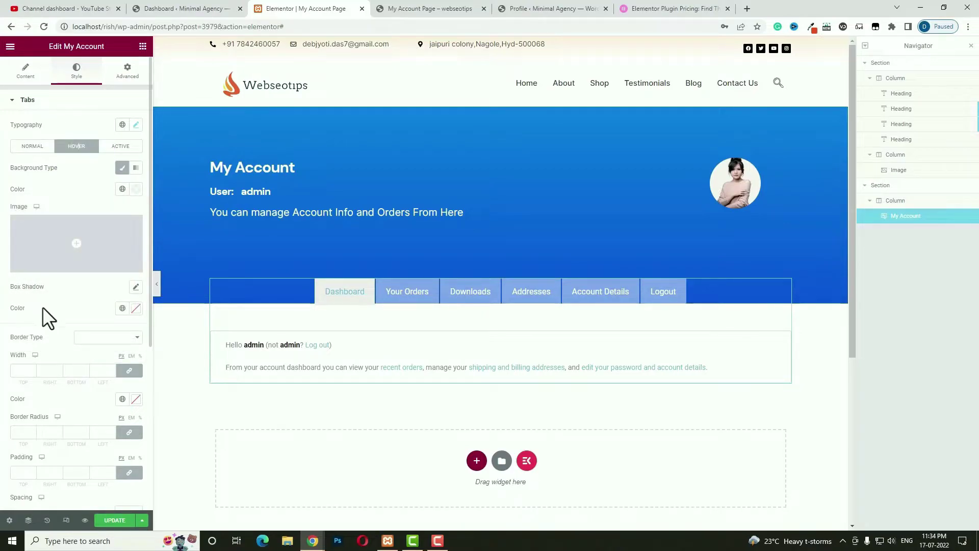
click(136, 287)
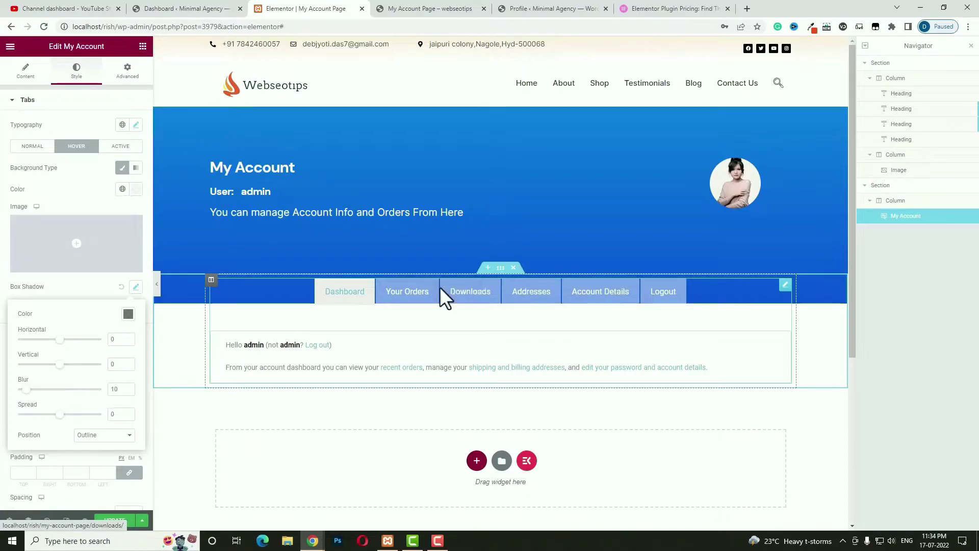
double_click(109, 340)
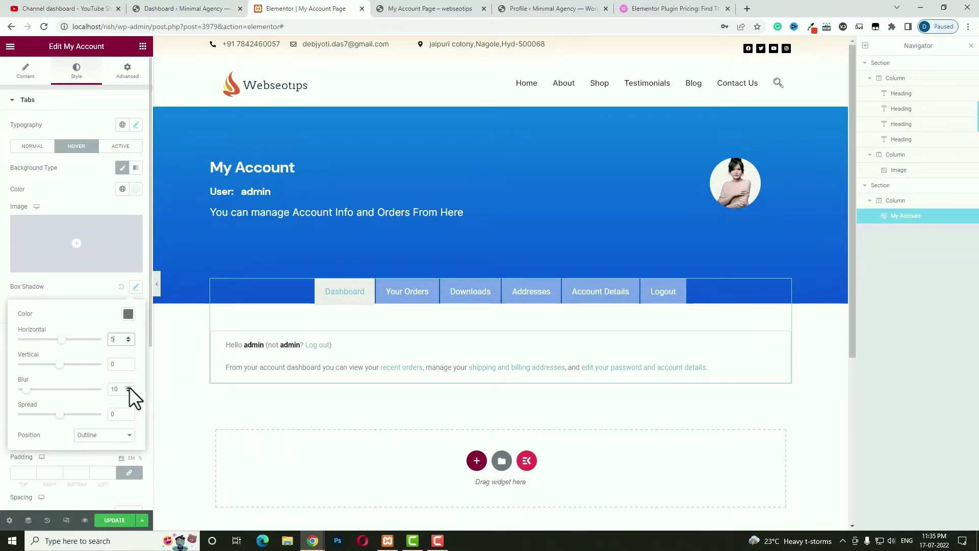
click(87, 281)
Set the tabs' hover text color to the global Theme Color 3
click(135, 311)
click(122, 309)
click(51, 462)
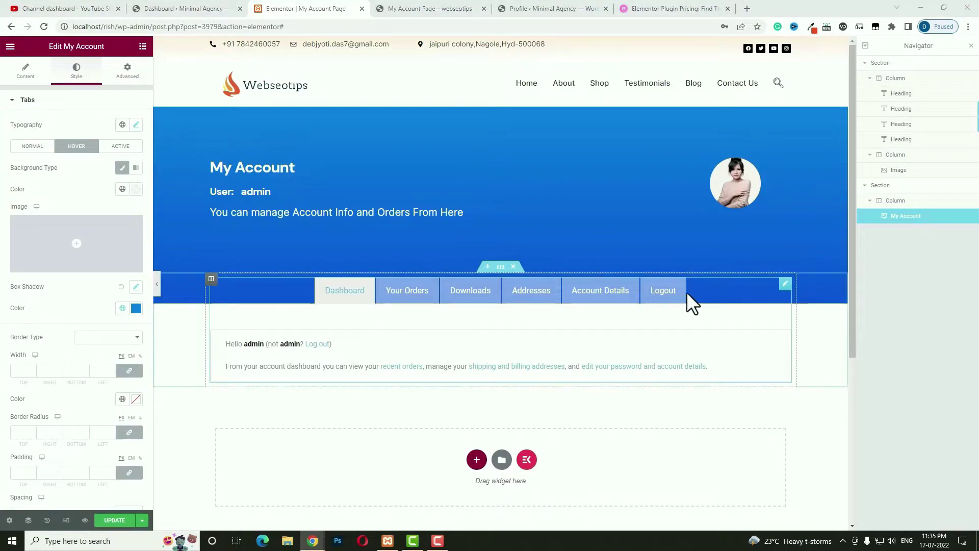
Give the tabs' active state a classic white background and set its text color to the global Theme Color 3
click(120, 146)
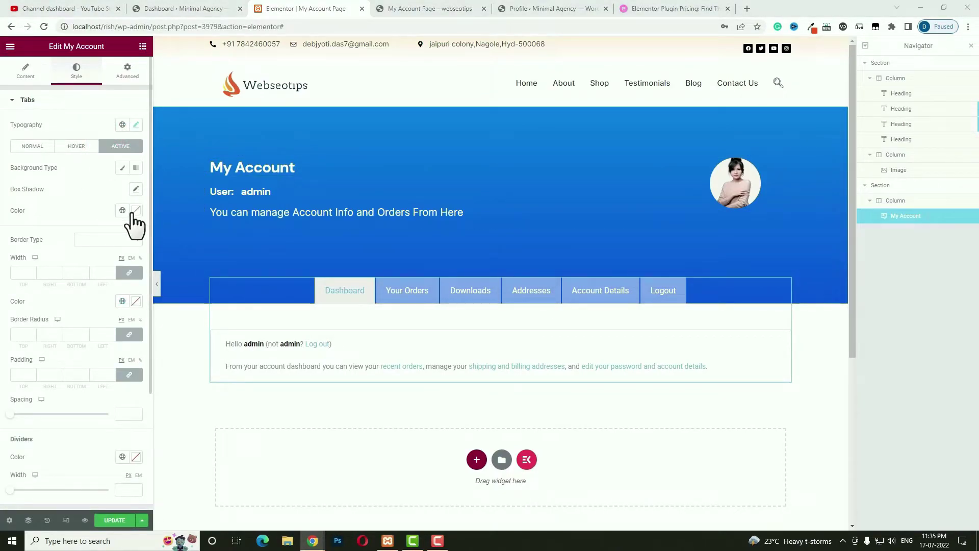
click(123, 168)
click(136, 189)
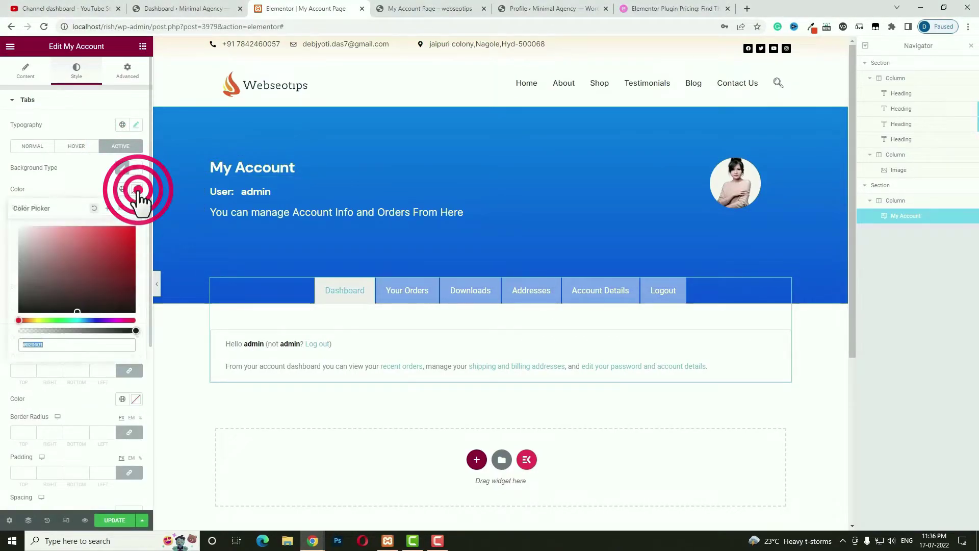
click(48, 191)
click(123, 308)
click(73, 414)
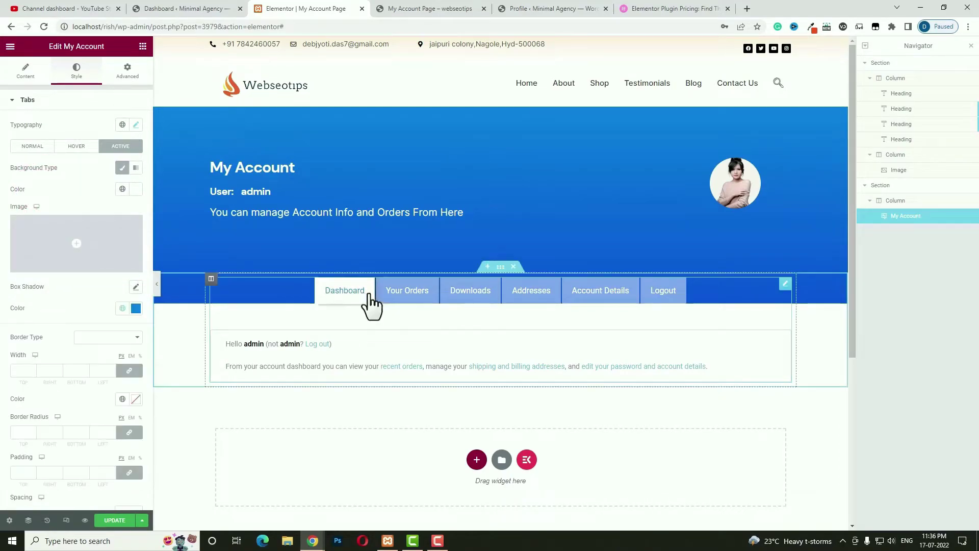
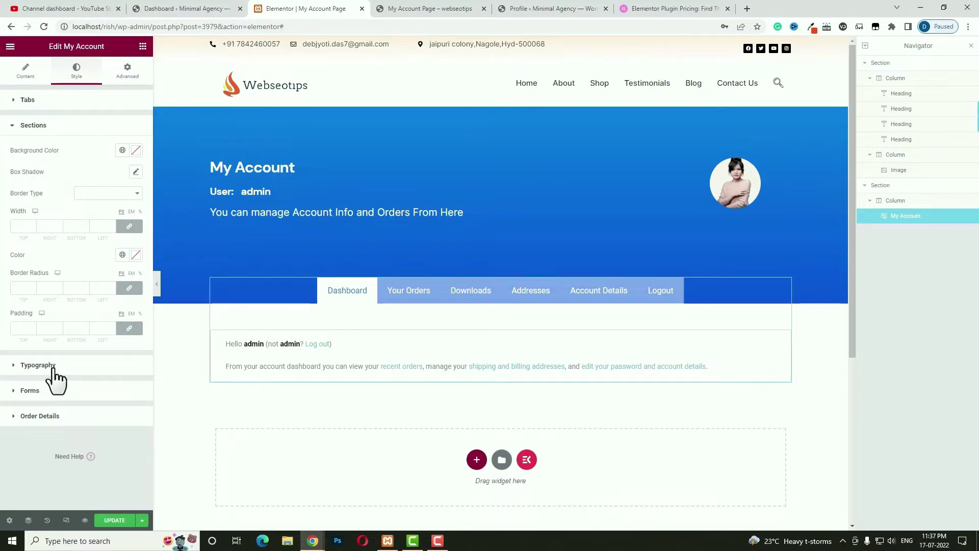
Adjust the font sizes of the My Account widget's section titles and general text
click(59, 365)
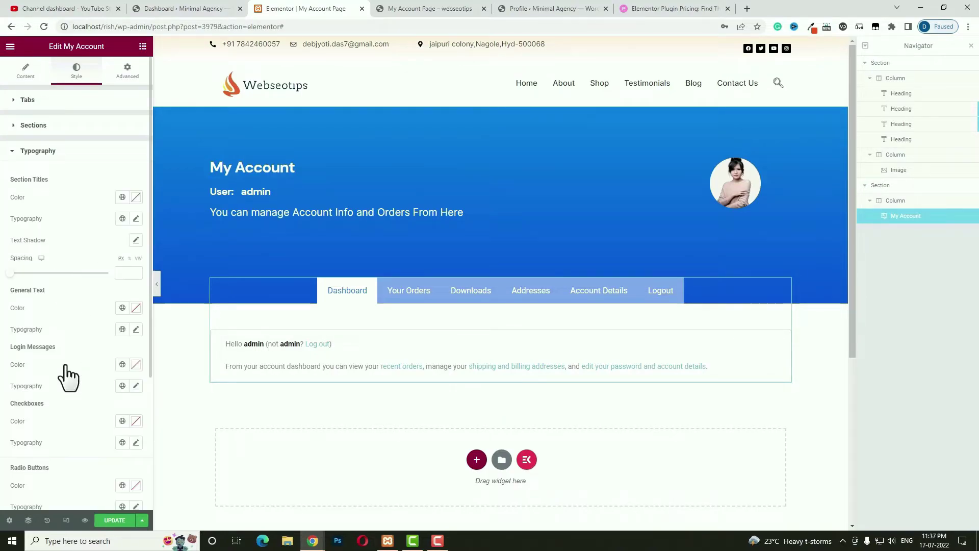
click(136, 219)
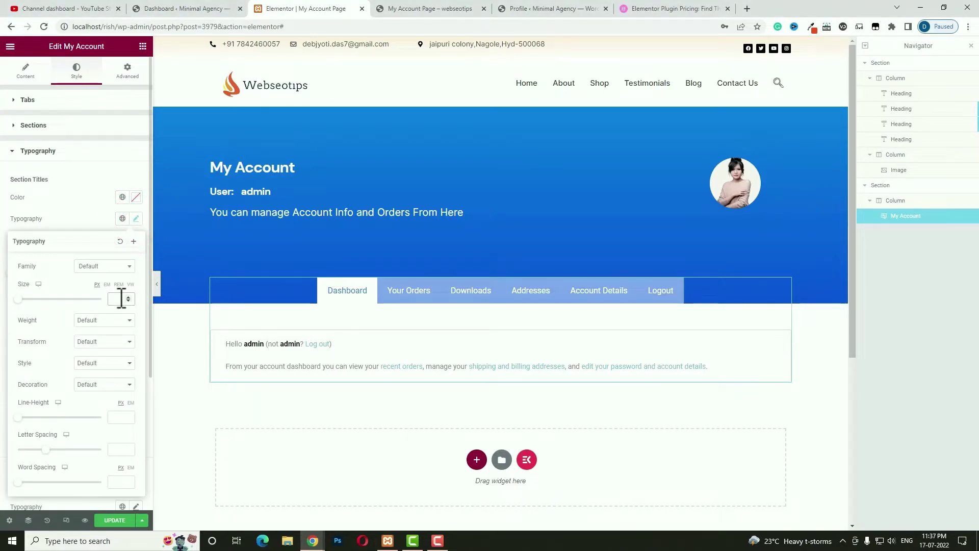
click(135, 218)
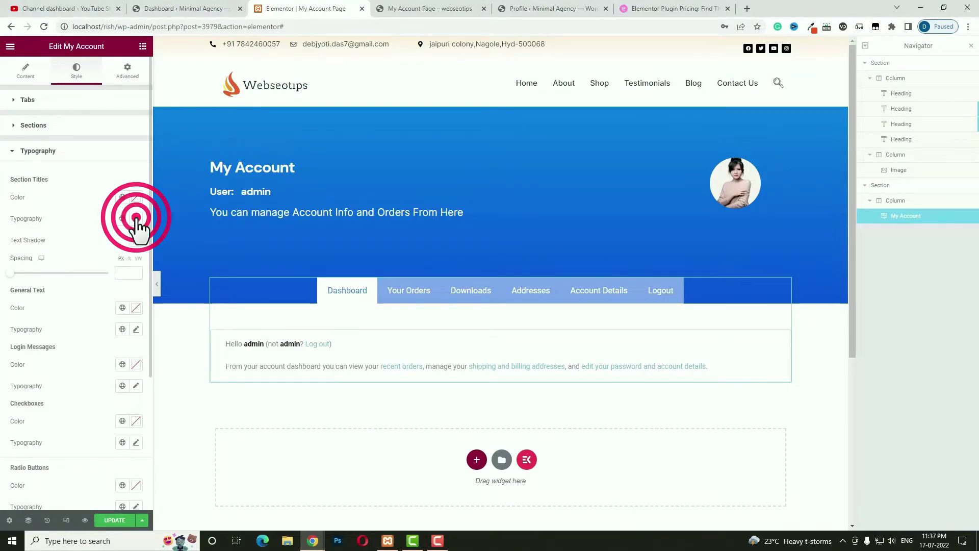
click(136, 329)
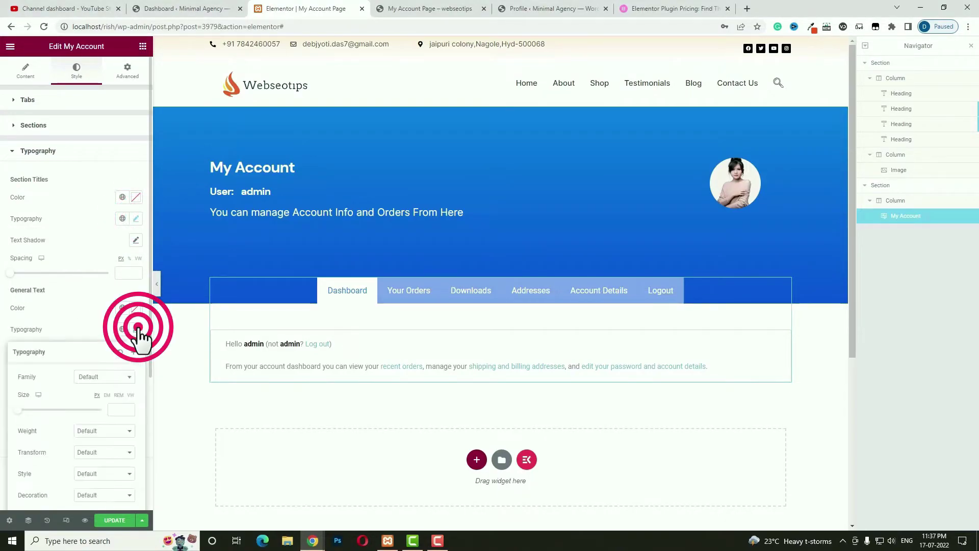
click(122, 409)
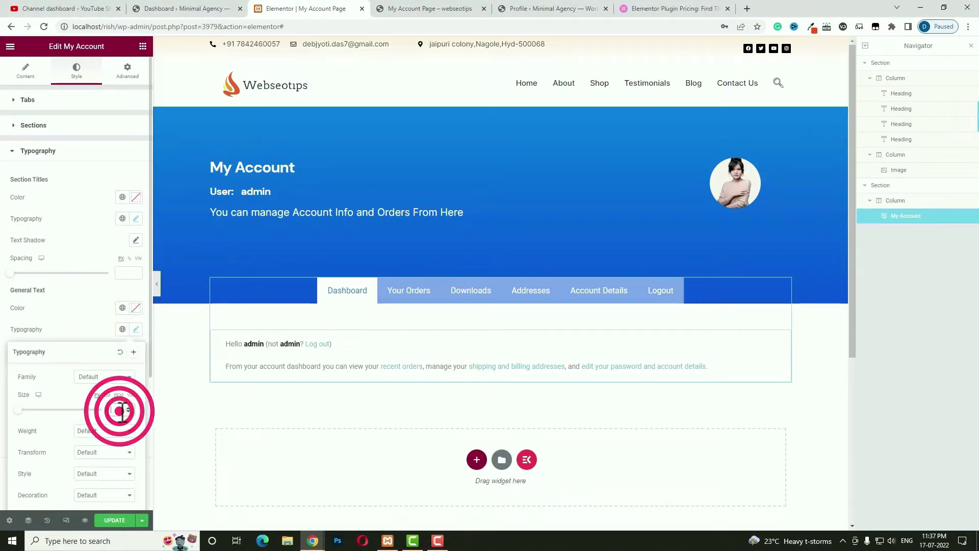
click(136, 329)
Set the normal color of the widget's text links to the global Theme Color 3
scroll(103, 347, down, 4)
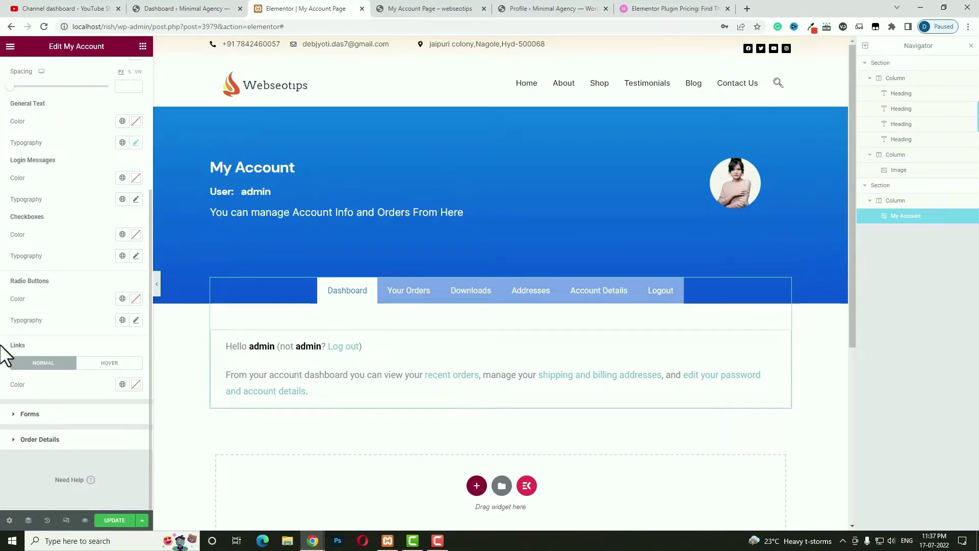
click(122, 384)
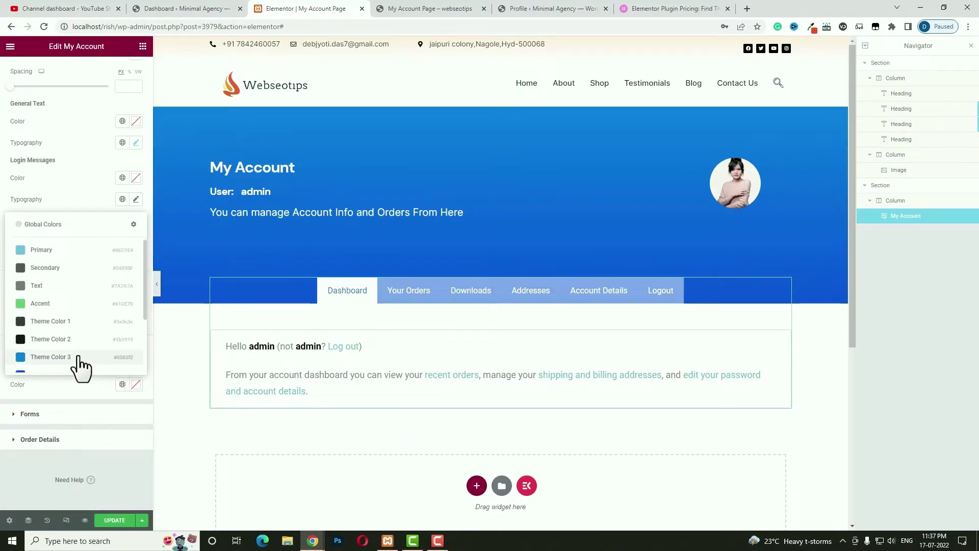
click(78, 358)
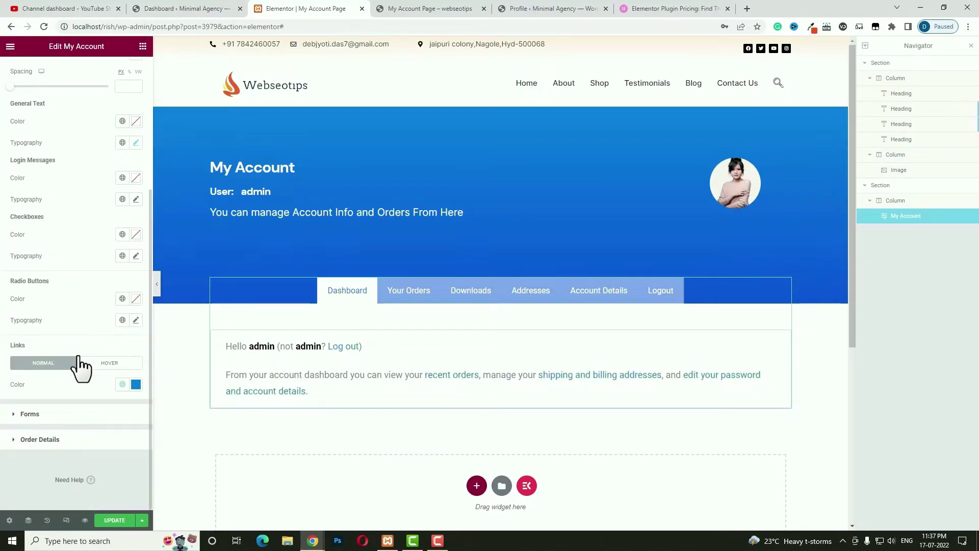
Preview the Account Details form and give its buttons' normal state a classic background in the dark blue global color
click(29, 415)
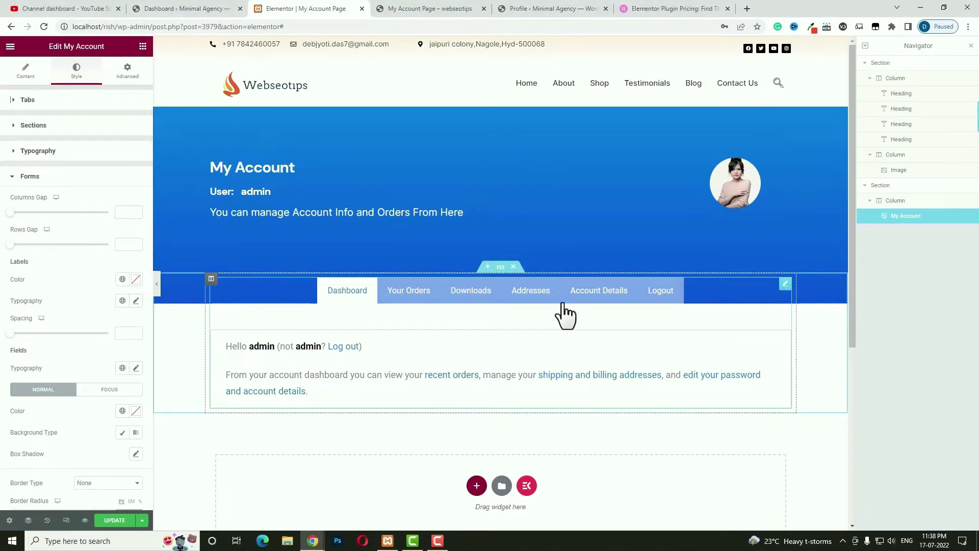
click(586, 298)
scroll(602, 357, down, 3)
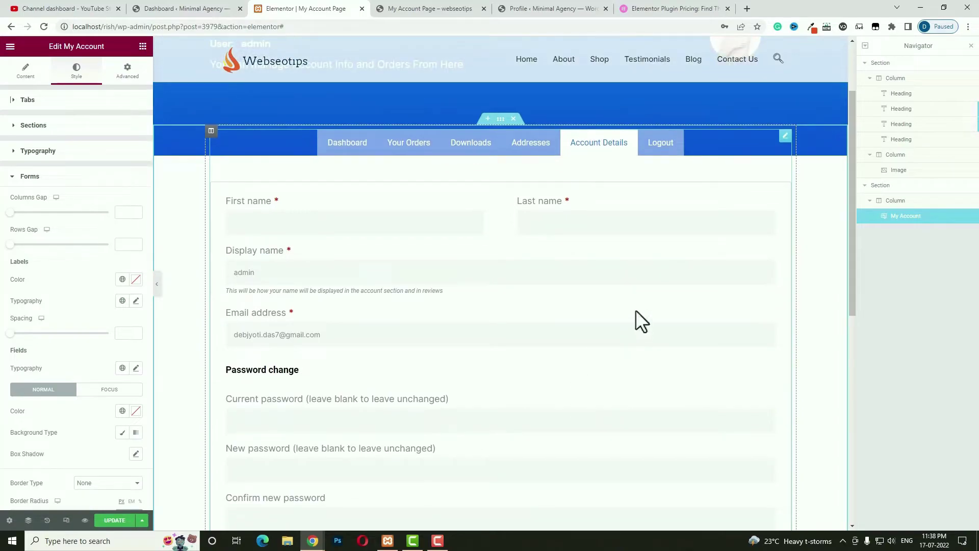
scroll(469, 347, down, 3)
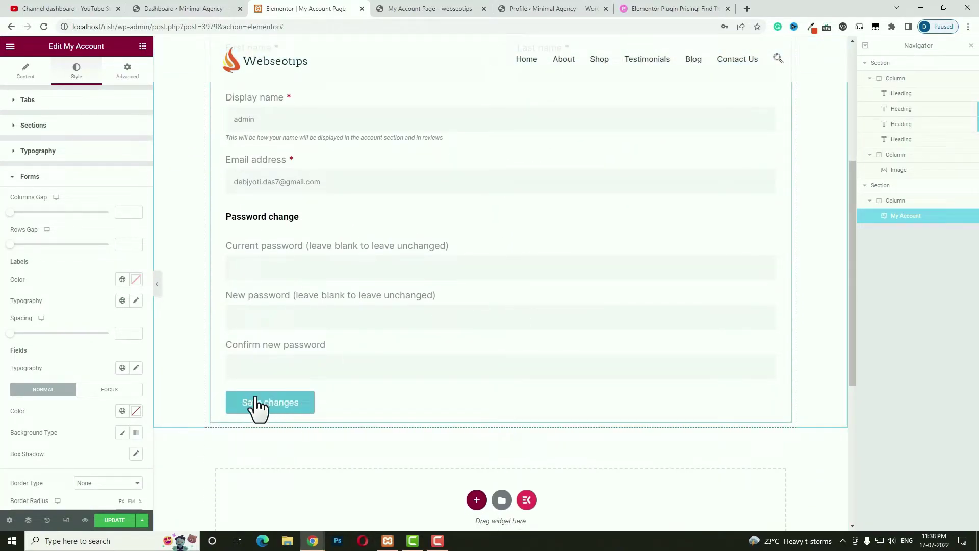
scroll(117, 398, down, 7)
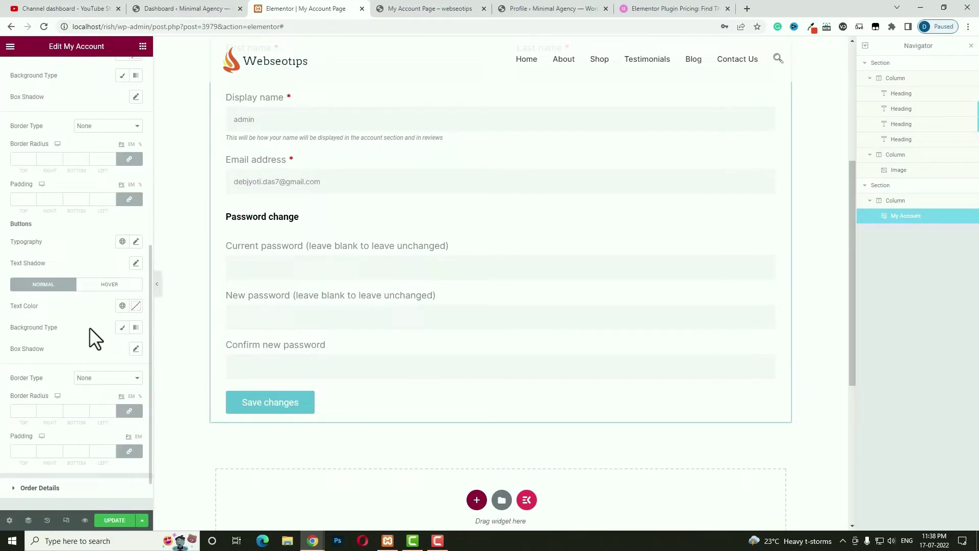
click(122, 328)
click(122, 349)
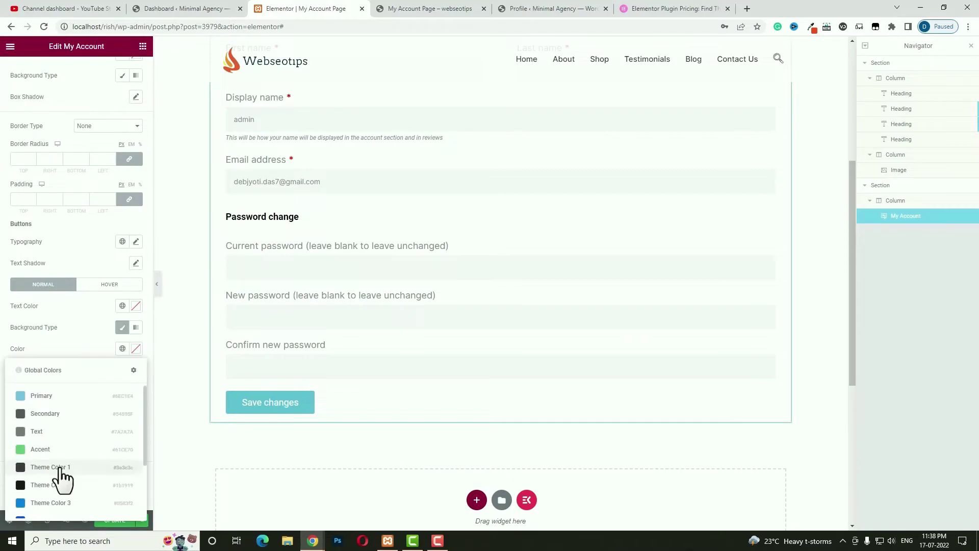
scroll(58, 475, down, 3)
click(43, 466)
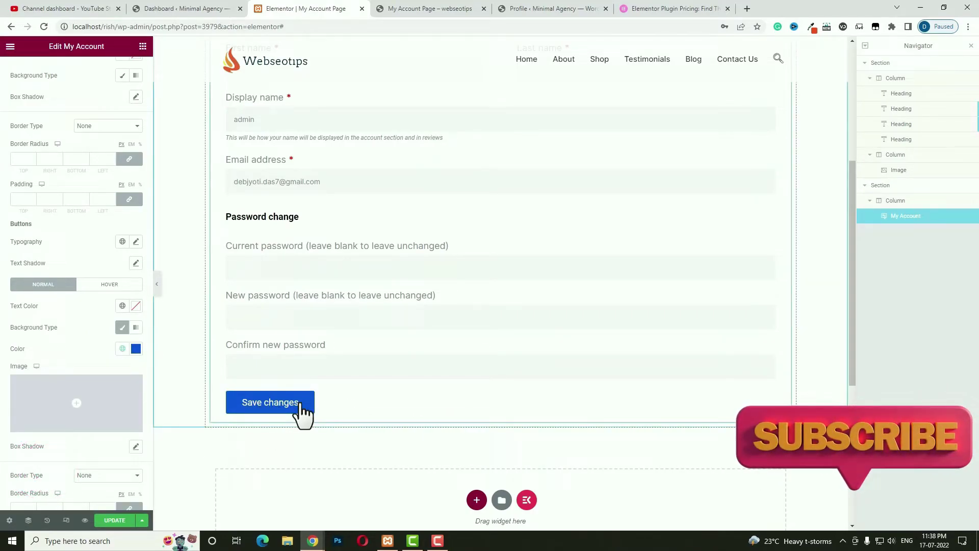
Preview the Your Orders tab and set the rows gap in the order details styling to 9
scroll(6, 372, down, 3)
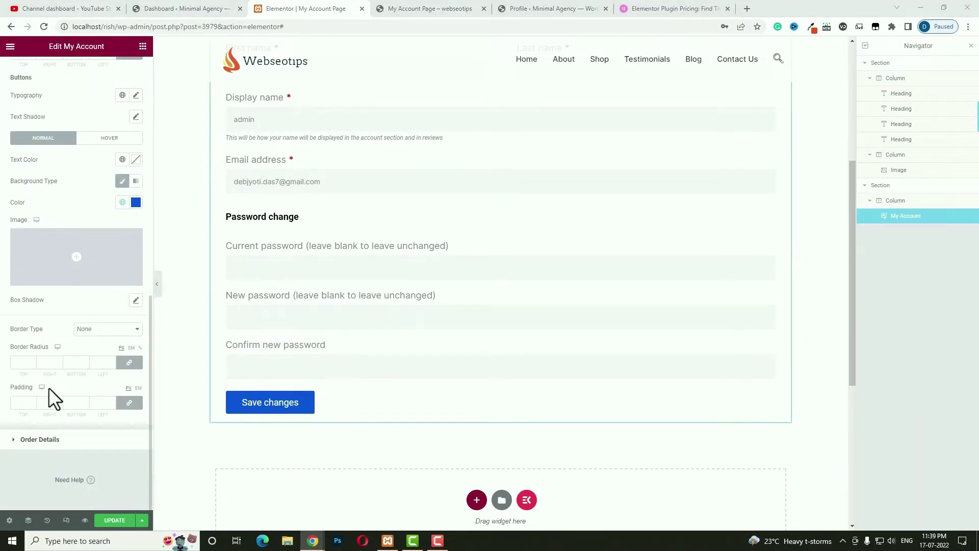
click(64, 440)
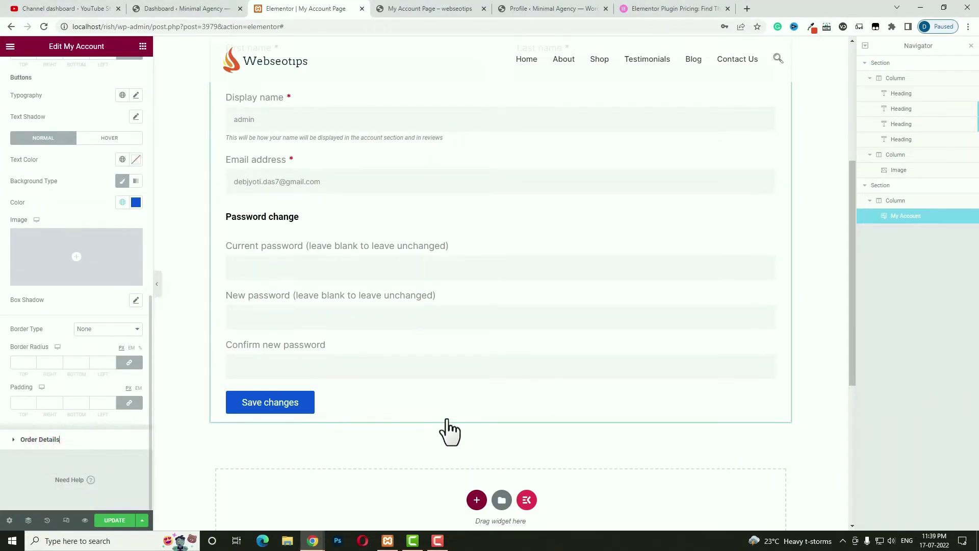
click(409, 196)
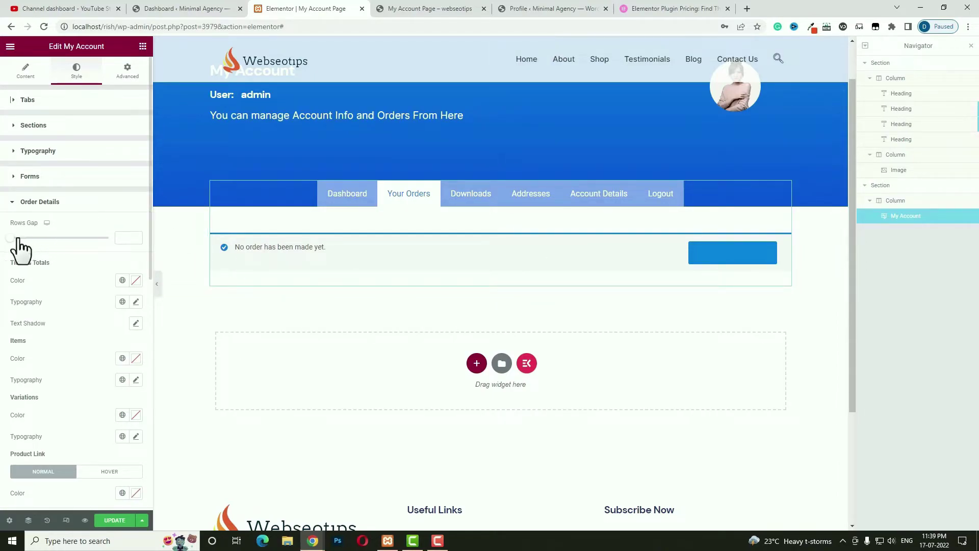
Adjust the font sizes of the order details' titles and totals and of the items
click(136, 303)
click(114, 383)
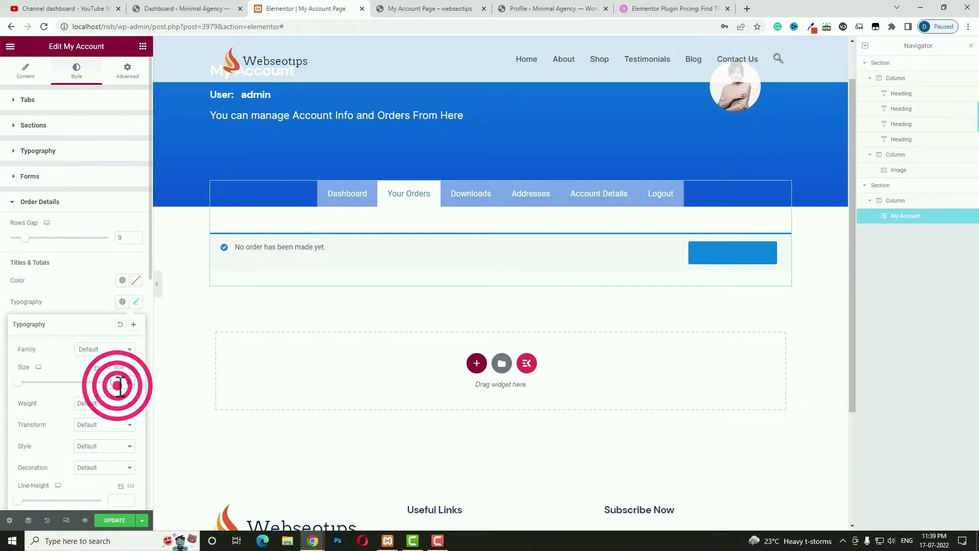
click(136, 303)
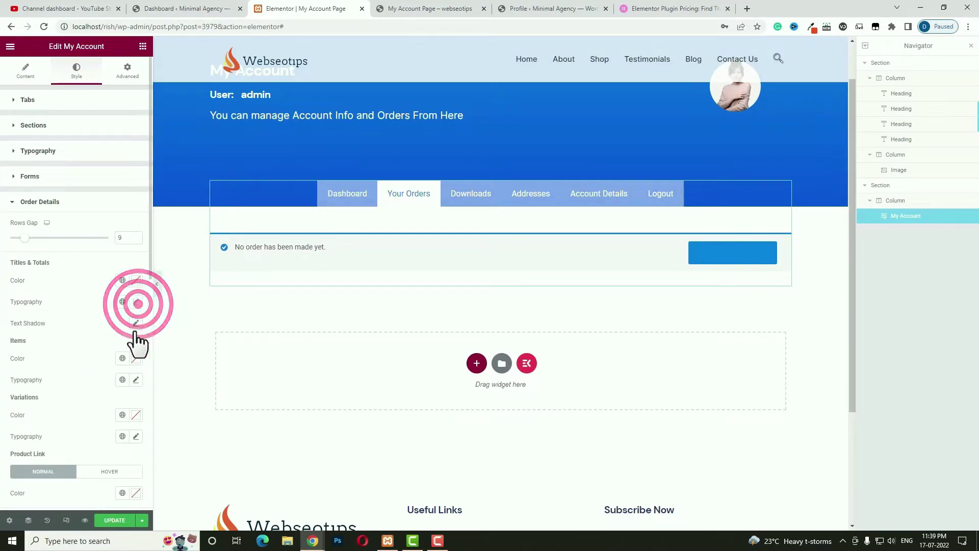
click(136, 380)
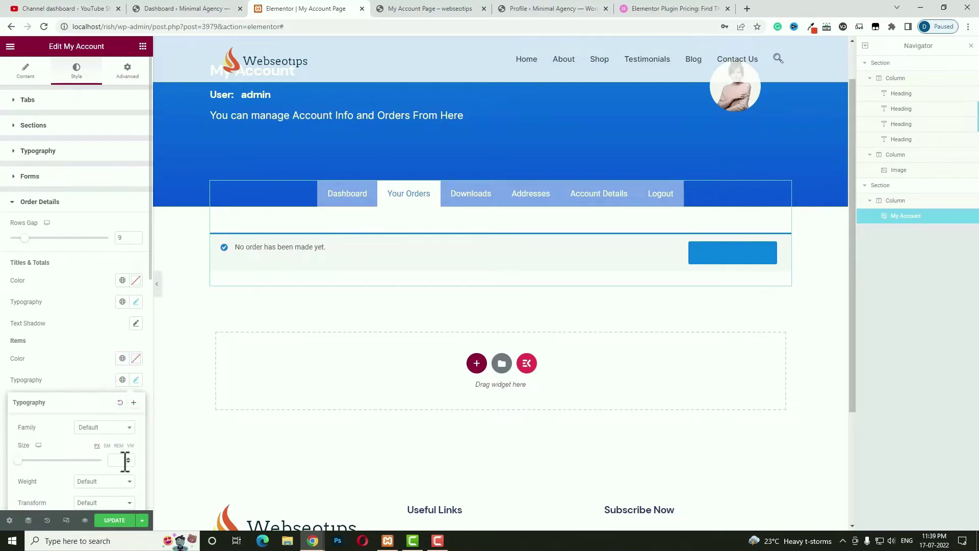
click(124, 460)
click(135, 380)
Set the order details' normal product link color to the global Theme Color 3
scroll(112, 378, down, 2)
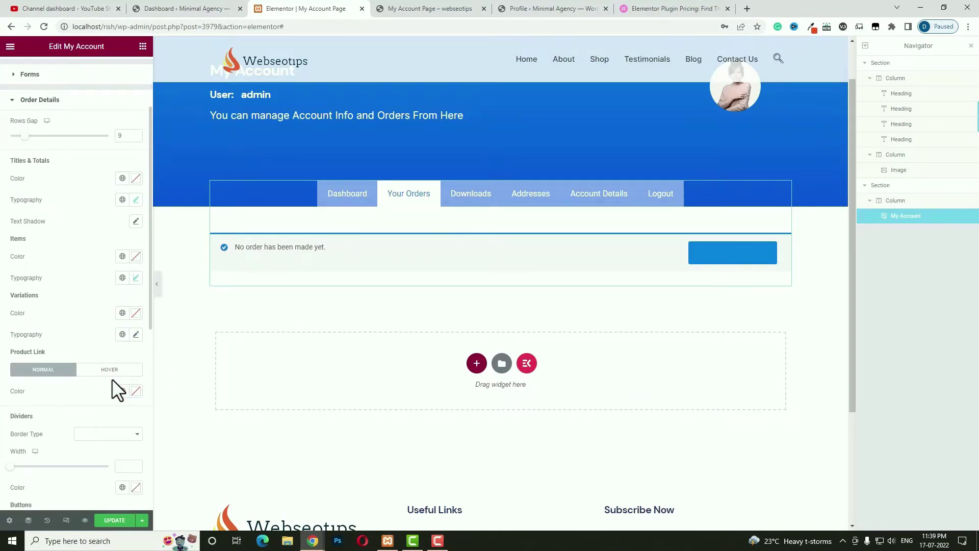
click(122, 391)
click(72, 376)
Give the order details' dividers a solid border with a width of 1
scroll(72, 376, down, 2)
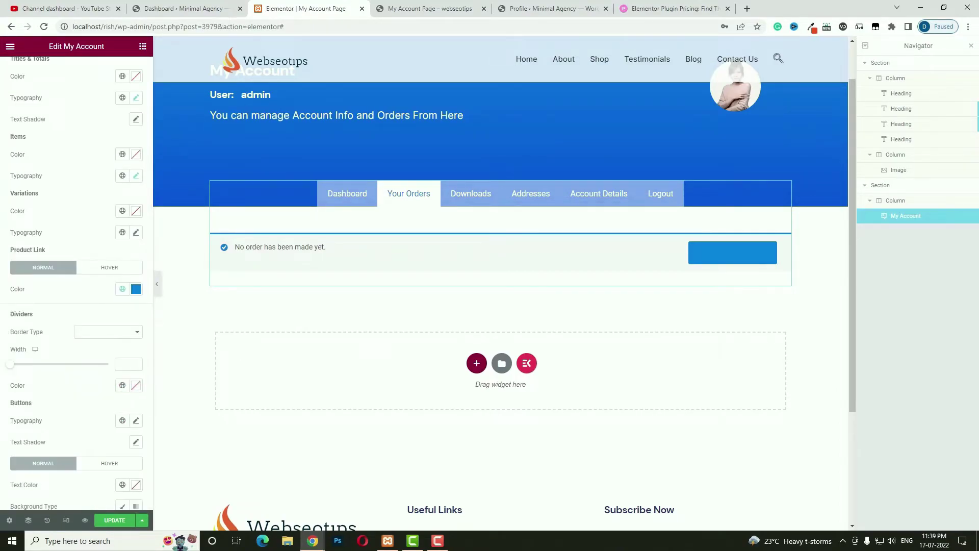
click(99, 330)
click(97, 346)
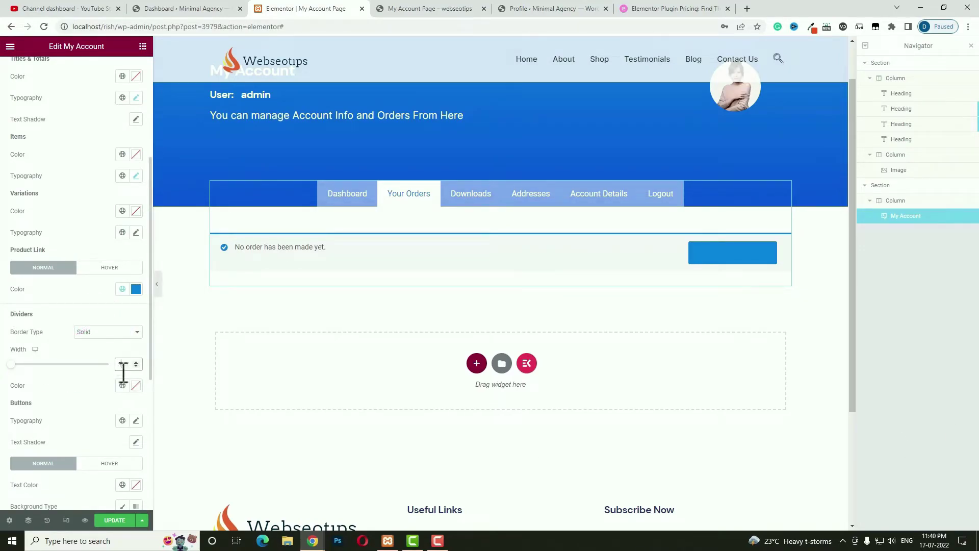
Give the order details buttons' normal state a classic background in the global Theme Color 3
scroll(118, 390, down, 2)
click(121, 404)
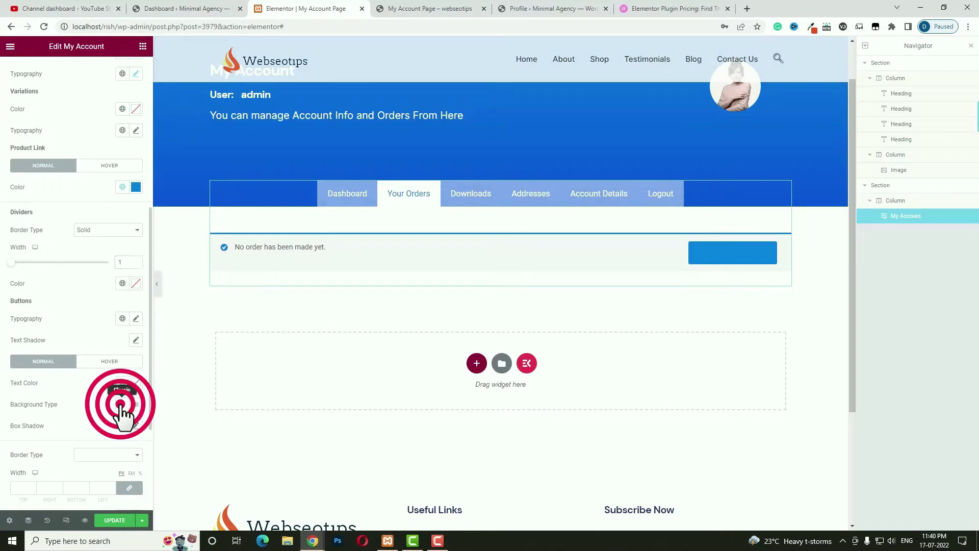
click(121, 426)
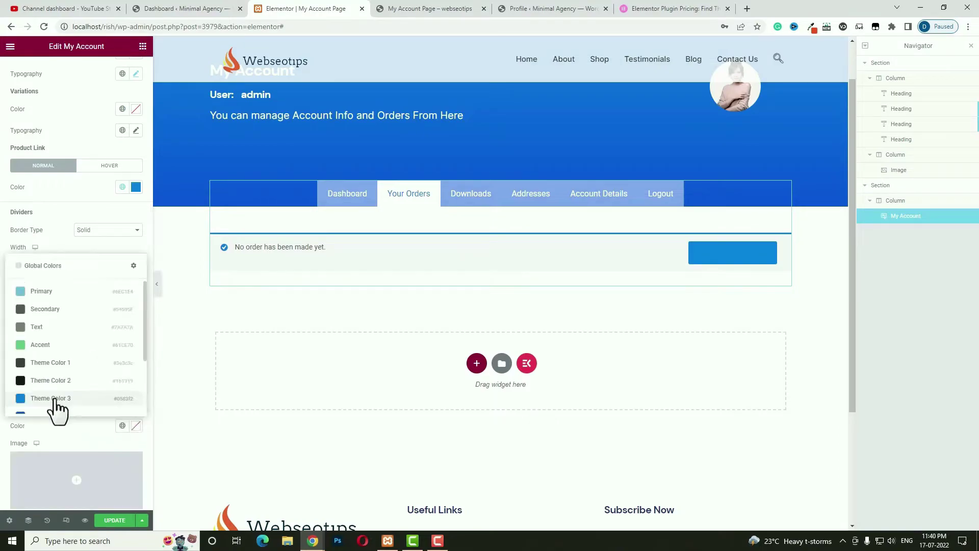
click(80, 399)
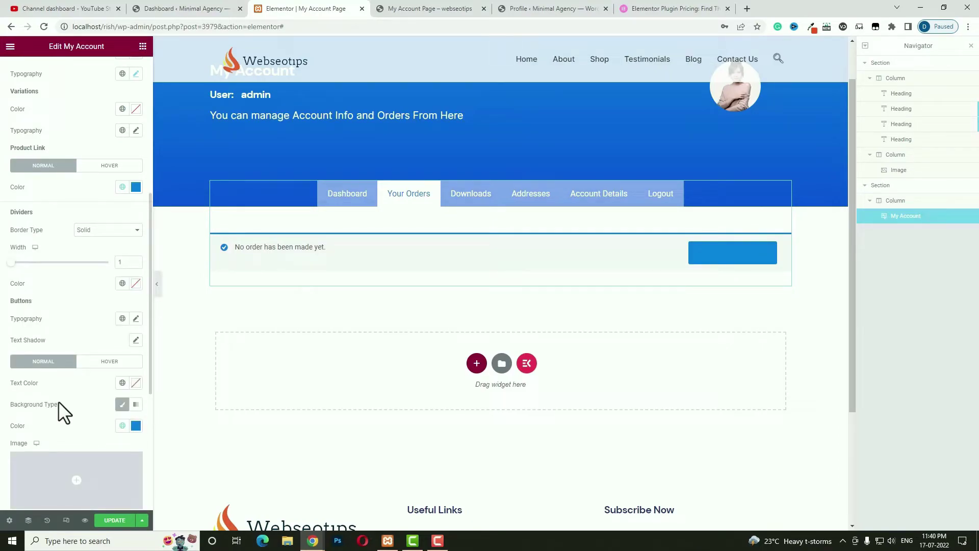
Set the order details buttons' normal text color to white and their padding to 15 top, 20 right, 10 bottom and 20 left
click(134, 384)
click(91, 393)
scroll(95, 397, down, 5)
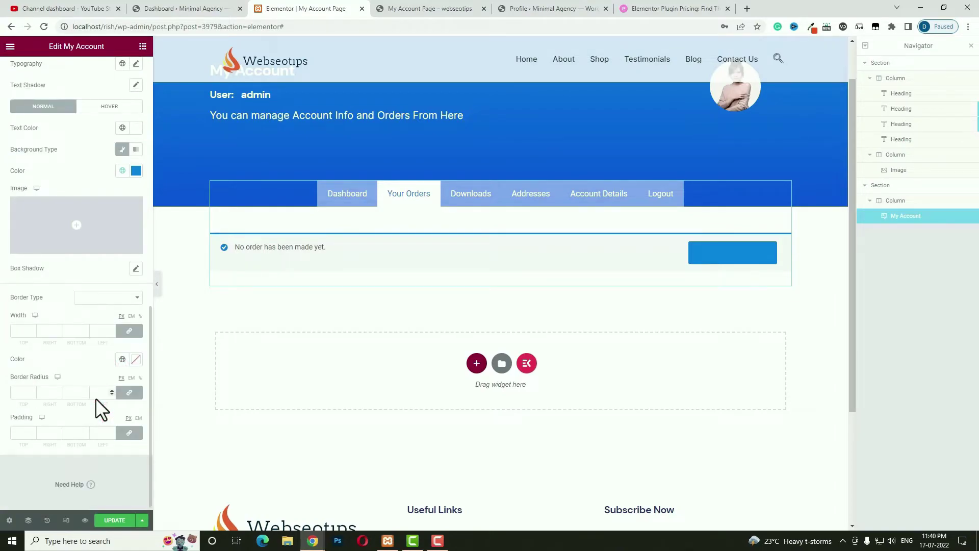
click(129, 432)
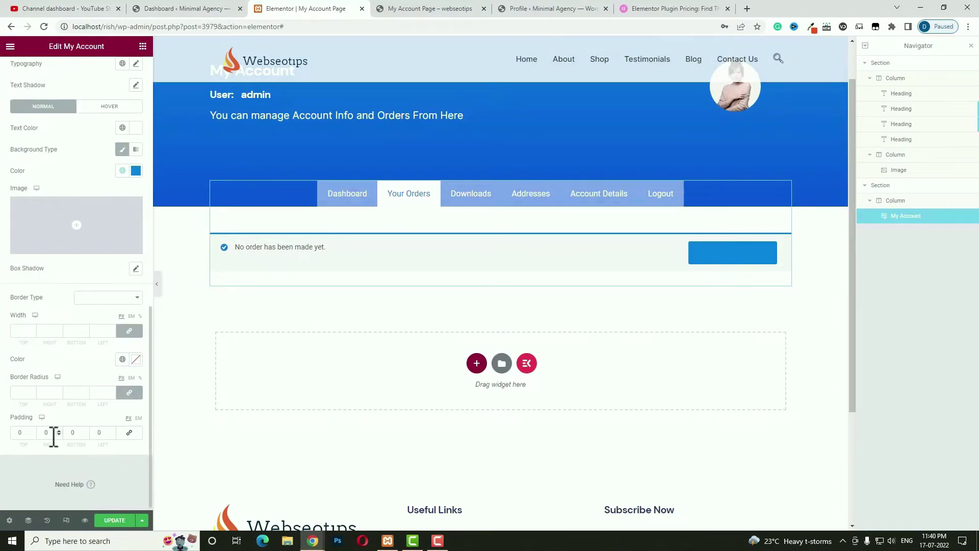
click(24, 432)
text(15)
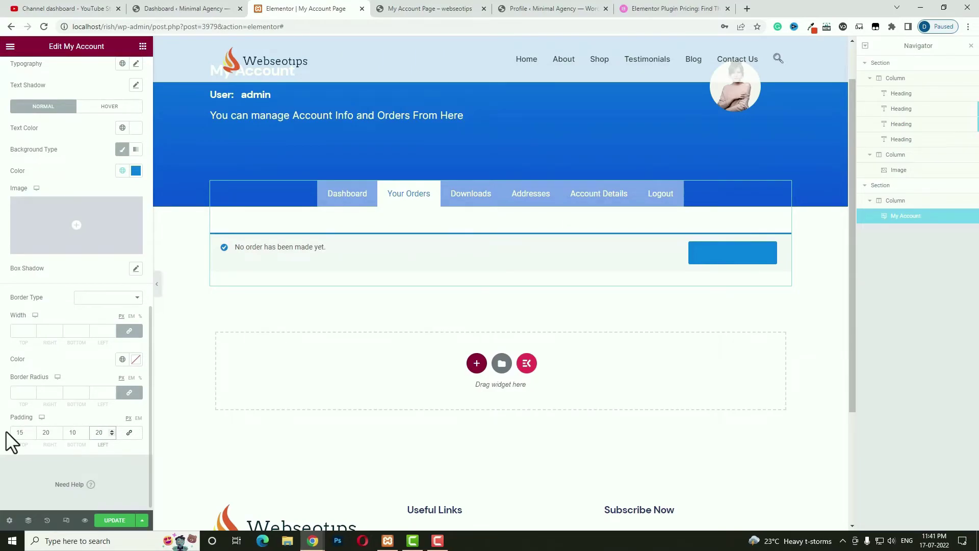
Update the page and save it as the WooCommerce My Account page
click(122, 520)
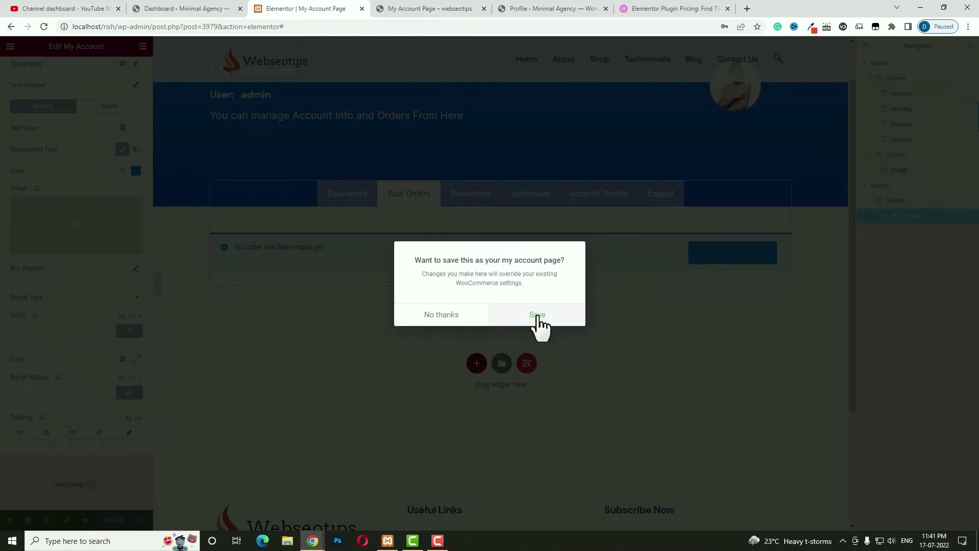
click(537, 315)
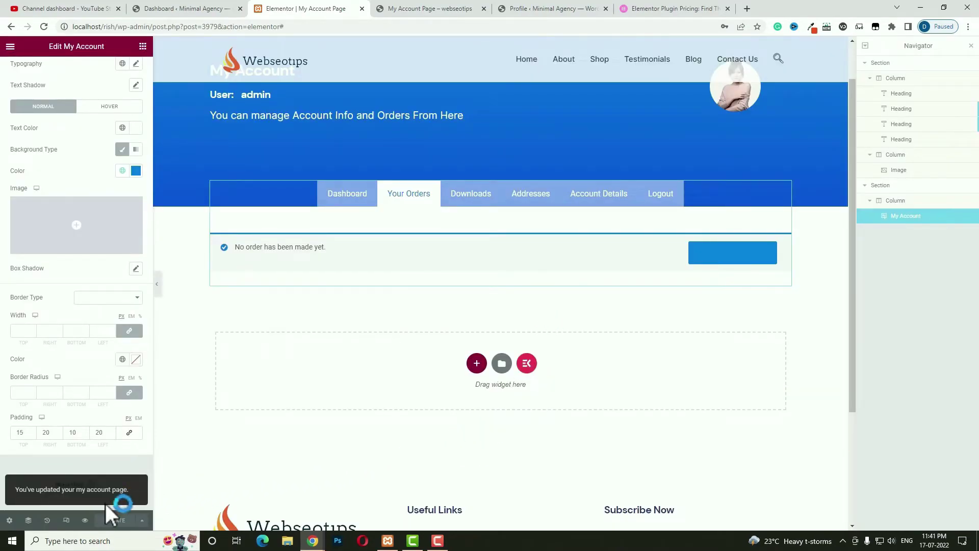
For the tablet layout, unlink the margins of the section holding the My Account widget and set its top margin to -58
click(66, 521)
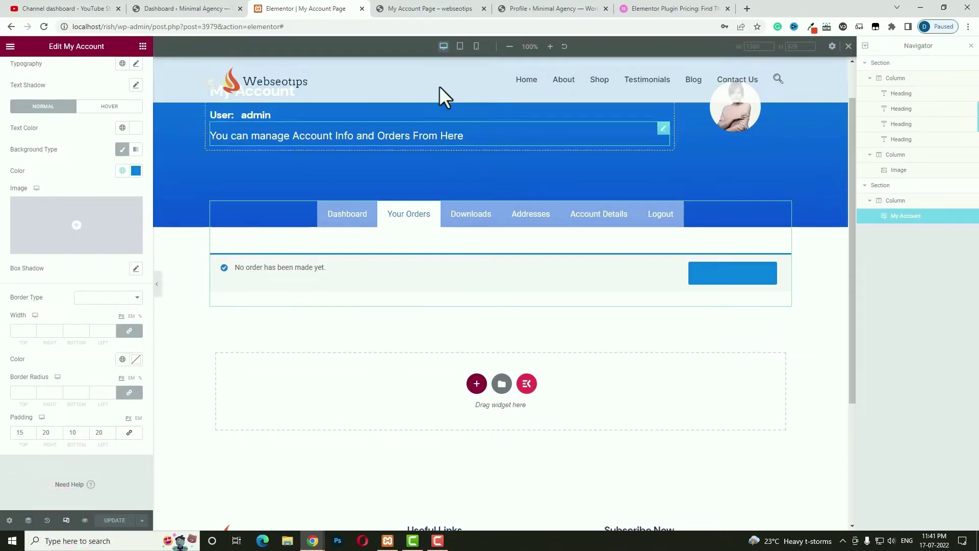
click(460, 47)
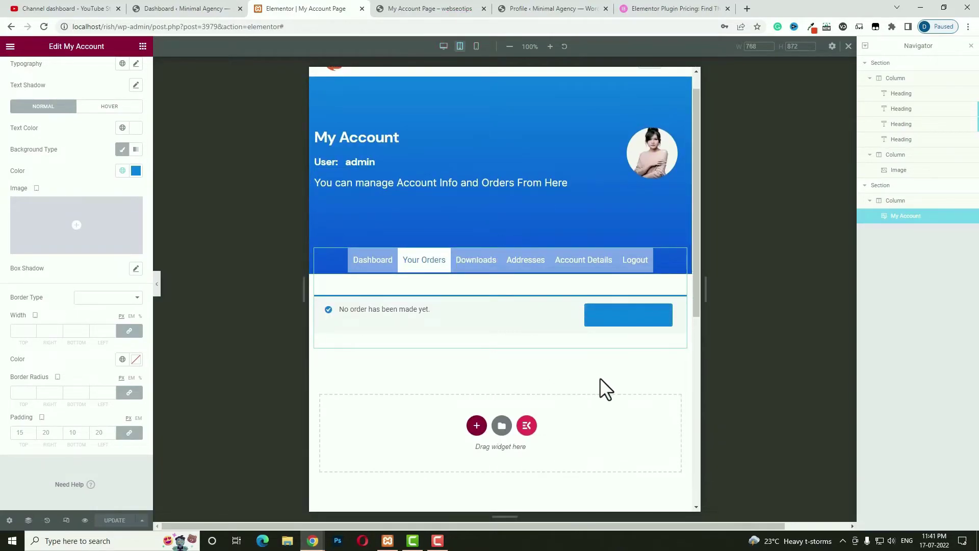
click(502, 239)
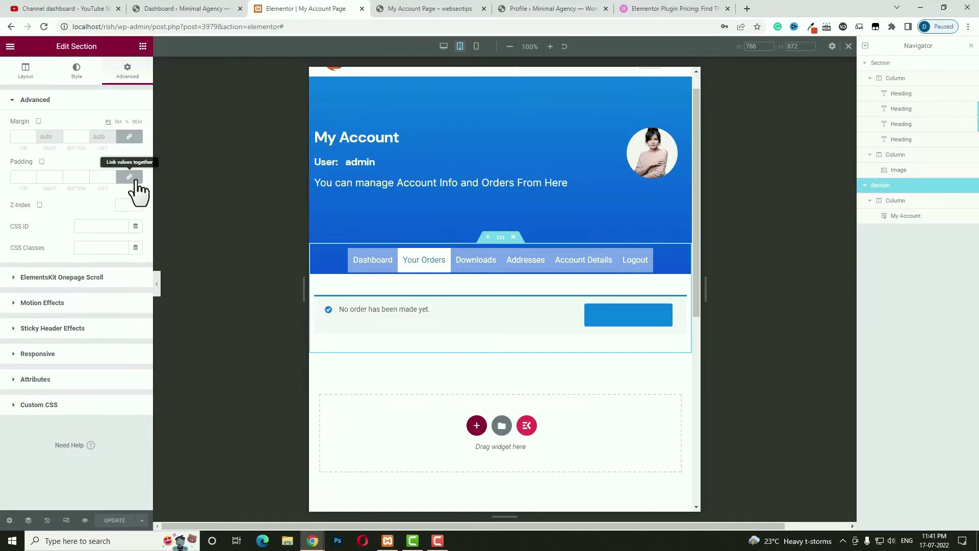
click(129, 136)
double_click(20, 137)
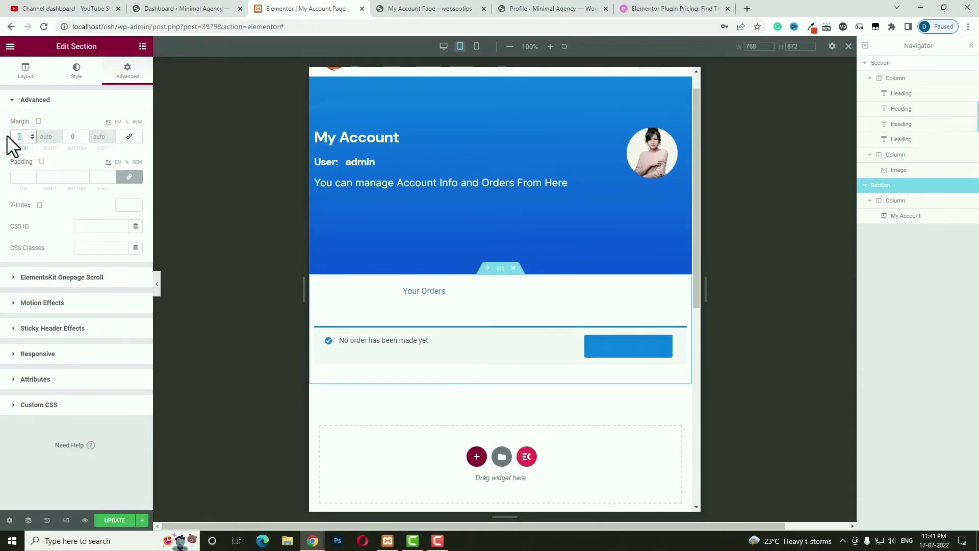
text(-60)
click(33, 134)
click(33, 134)
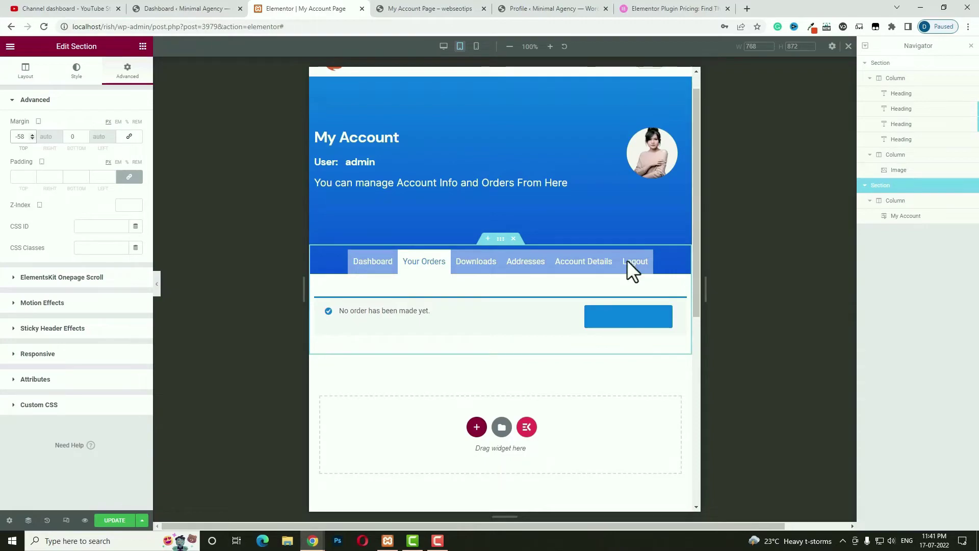
Set the gradient header section's tablet padding to 80 at the top and 100 at the bottom
click(500, 72)
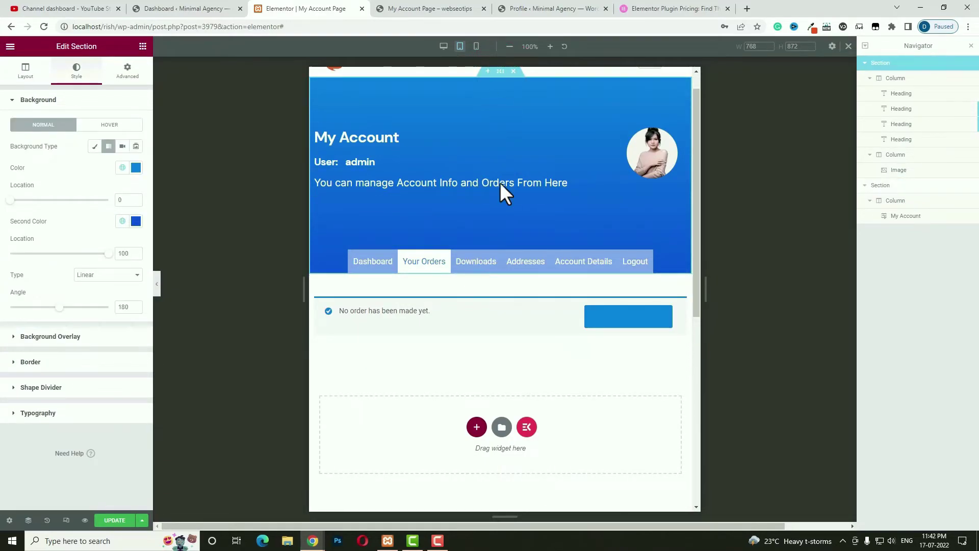
click(127, 69)
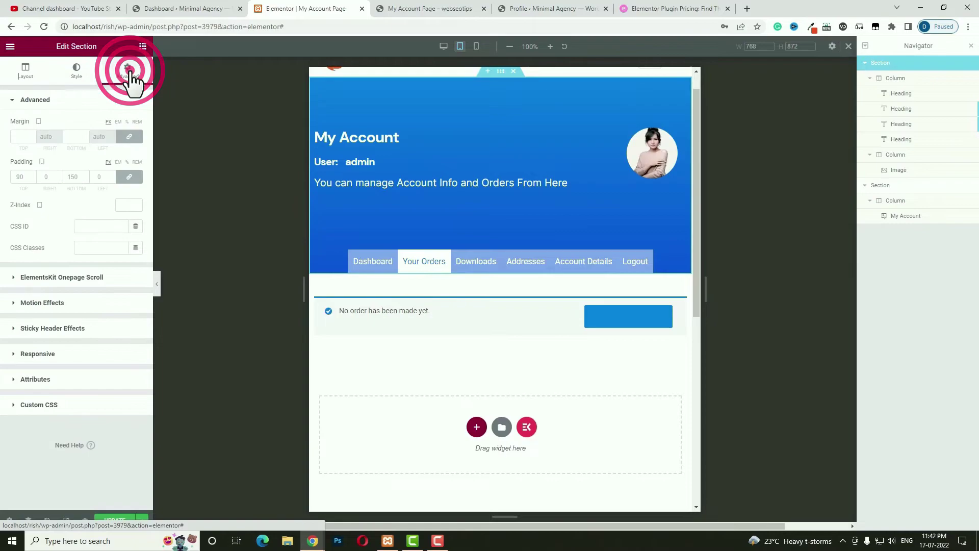
click(131, 176)
double_click(15, 176)
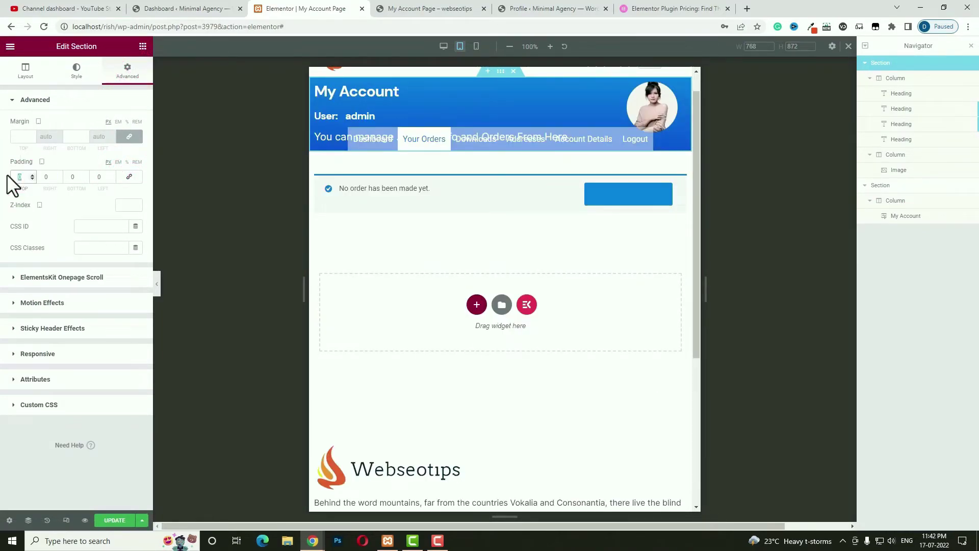
text(80)
double_click(73, 176)
text(100)
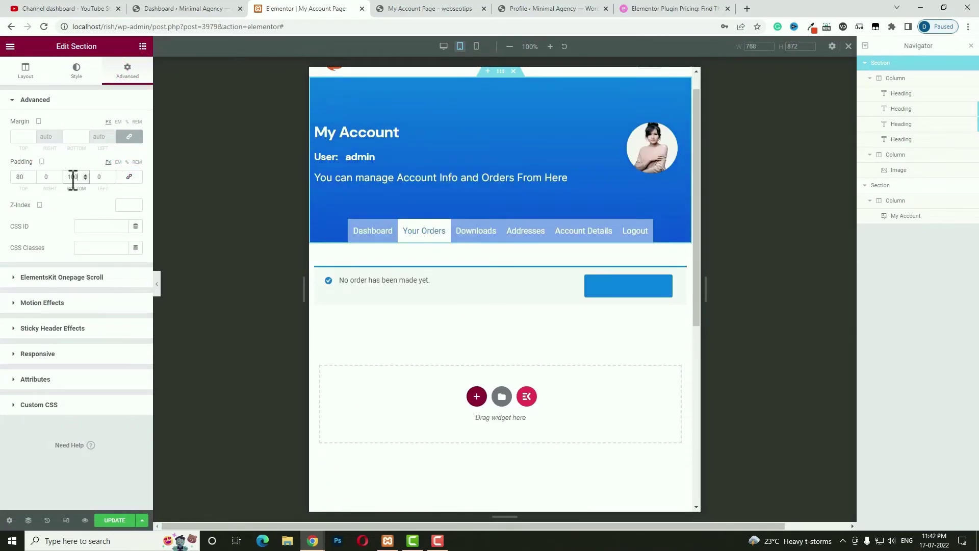
Center the My Account heading in the mobile layout
click(476, 46)
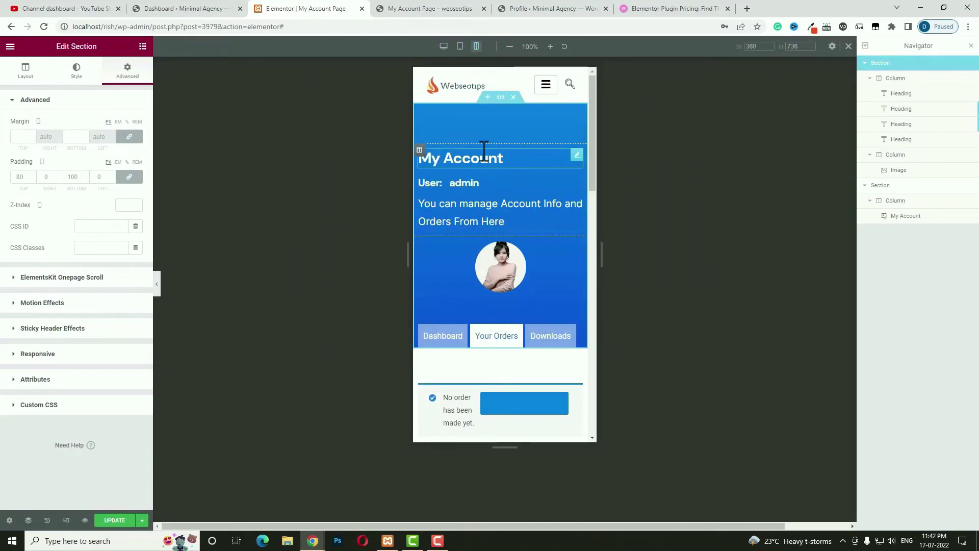
click(546, 160)
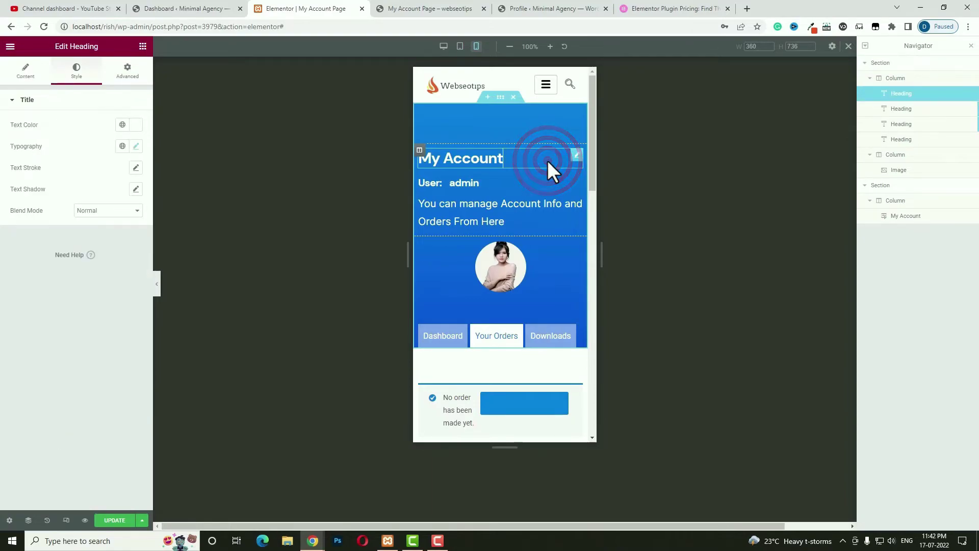
click(27, 71)
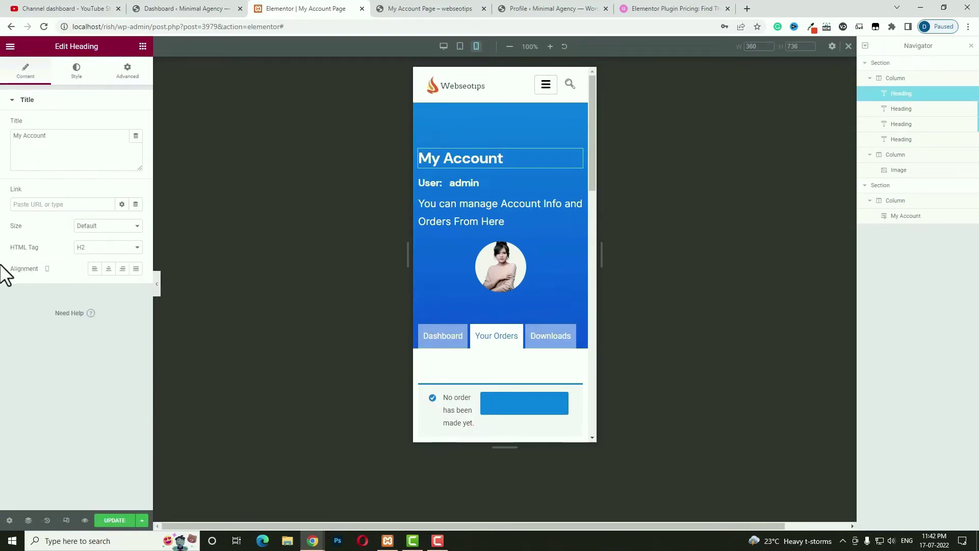
click(108, 268)
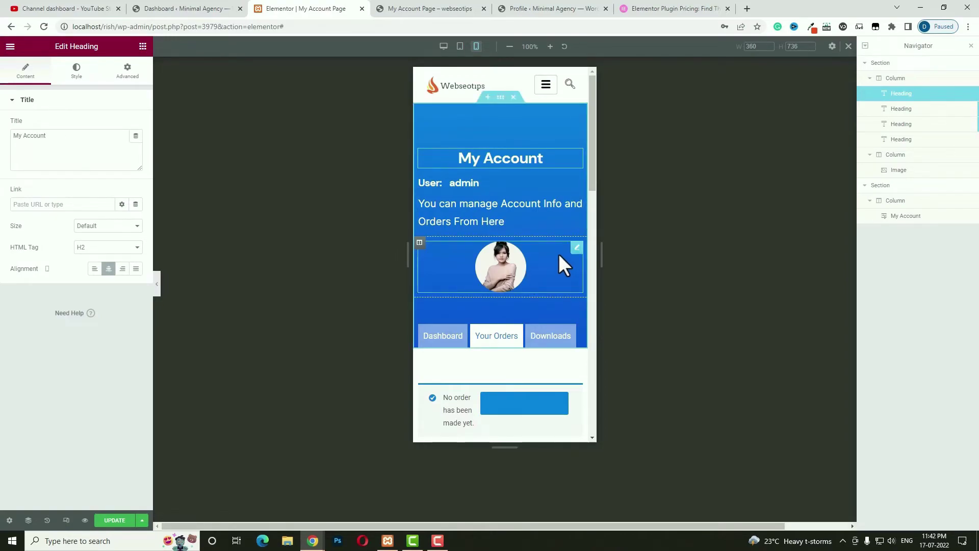
Give the profile image a top padding of 10 in the mobile layout, with the padding values unlinked
click(576, 249)
click(128, 71)
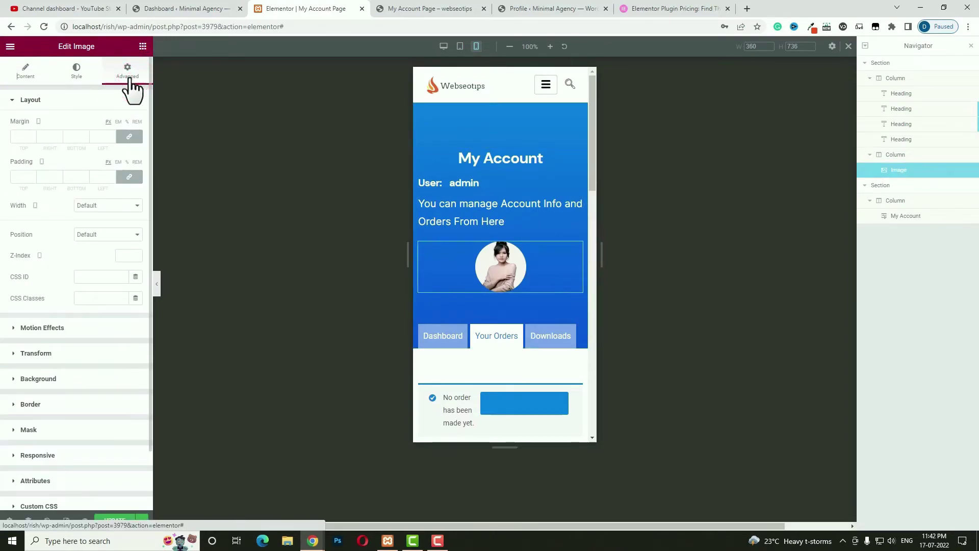
click(131, 178)
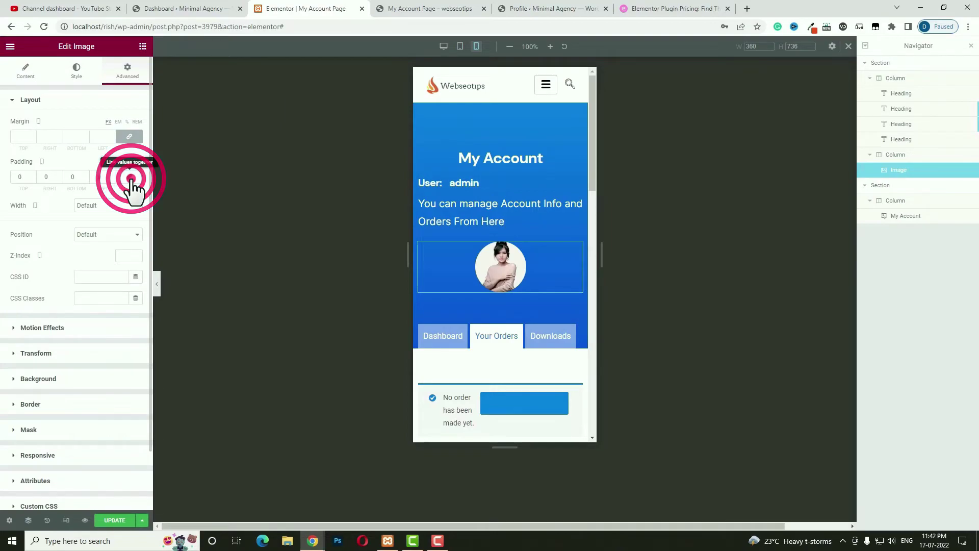
click(24, 176)
text(10)
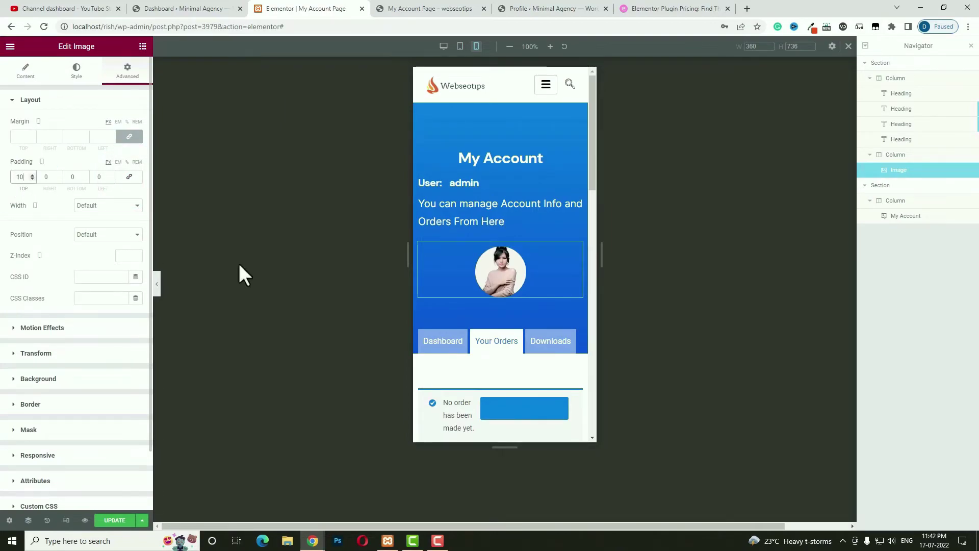
Set the mobile top and bottom margins of the section holding the account tabs to -110
click(521, 348)
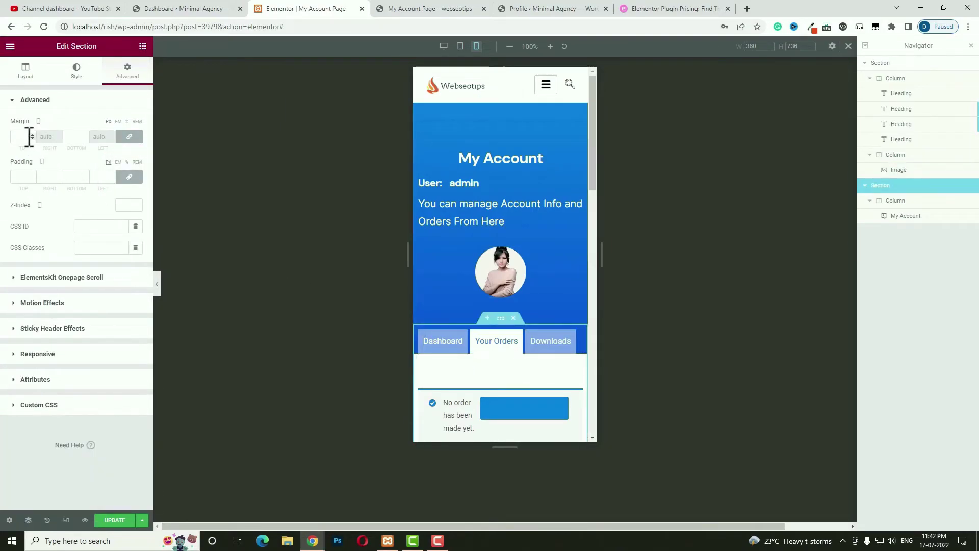
click(21, 136)
text(80)
click(20, 137)
text(-)
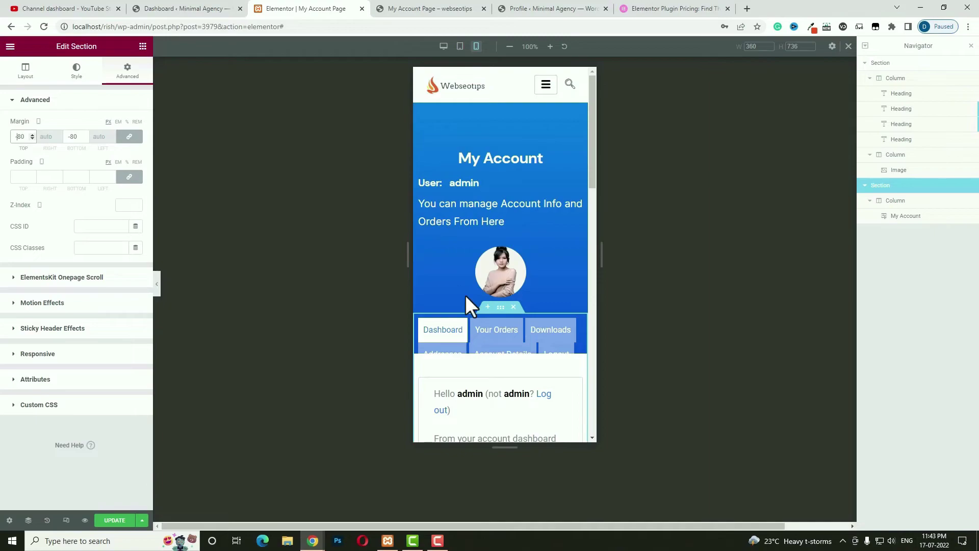
click(31, 138)
drag(32, 139, 32, 139)
click(32, 133)
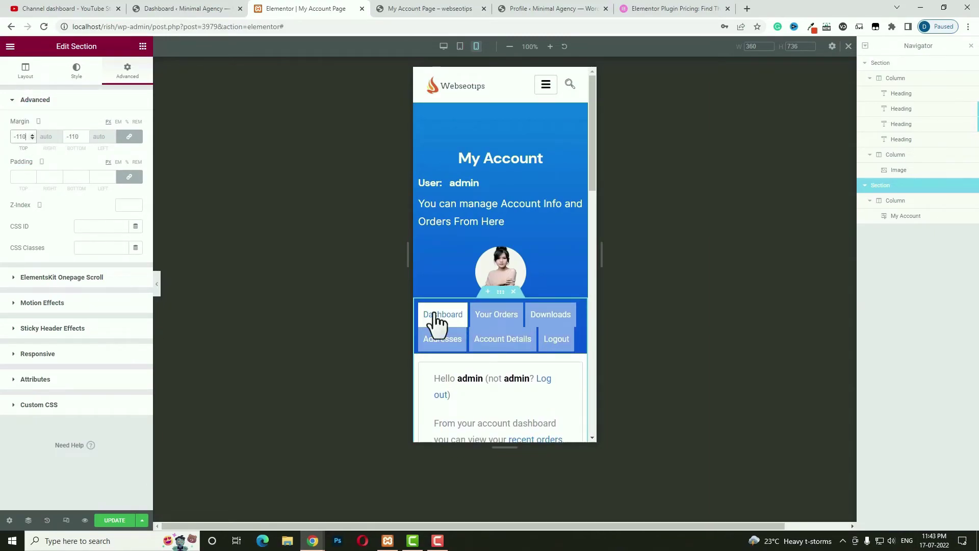
Set the gradient header section's mobile padding to 70 at the top and 120 at the bottom
click(498, 94)
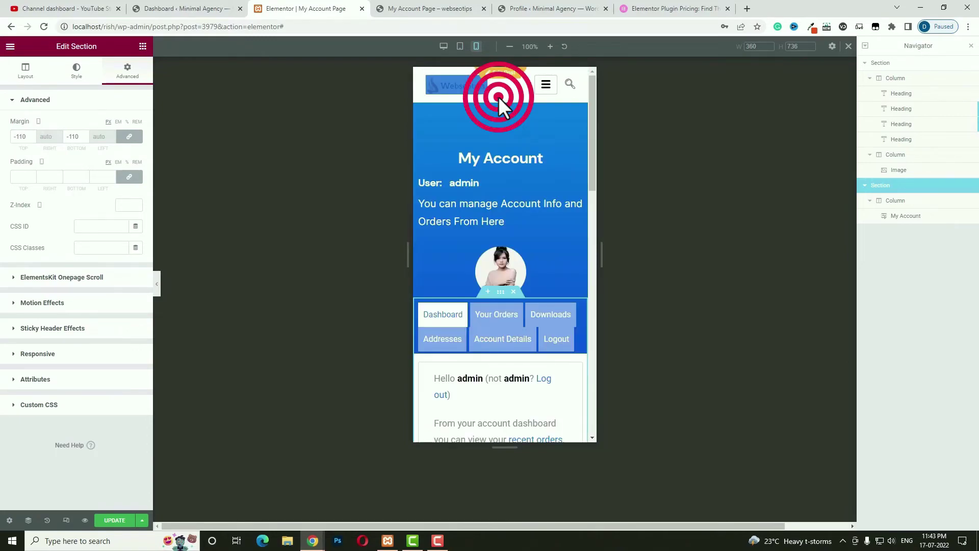
click(499, 96)
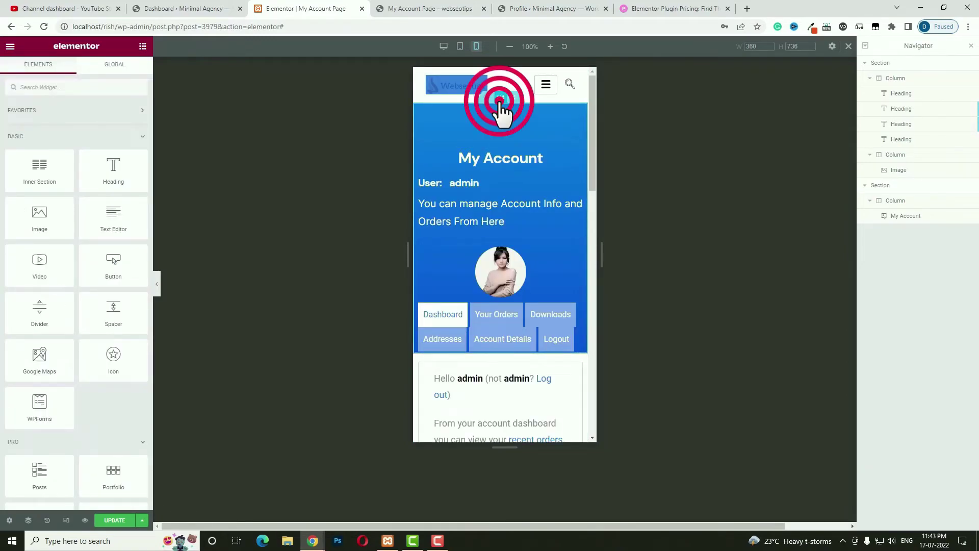
click(81, 176)
click(73, 176)
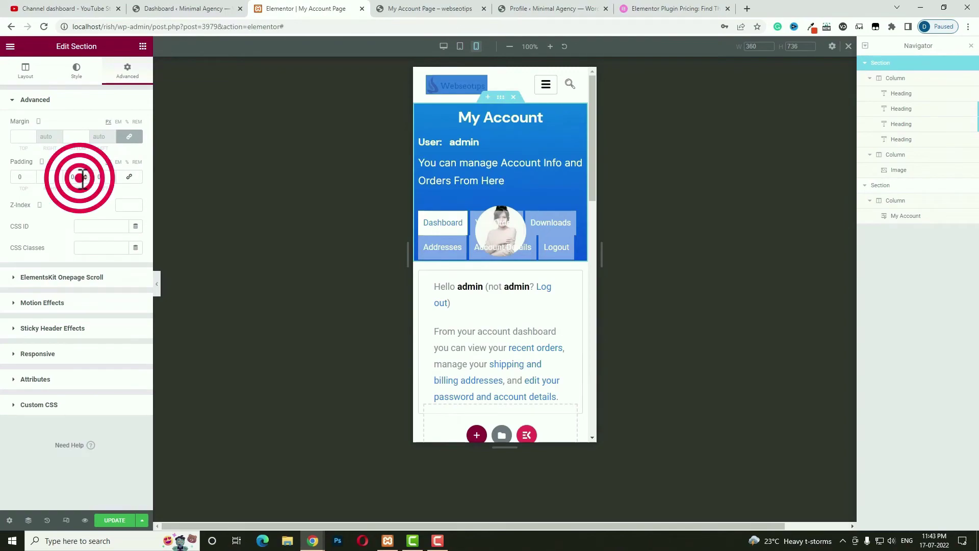
text(120)
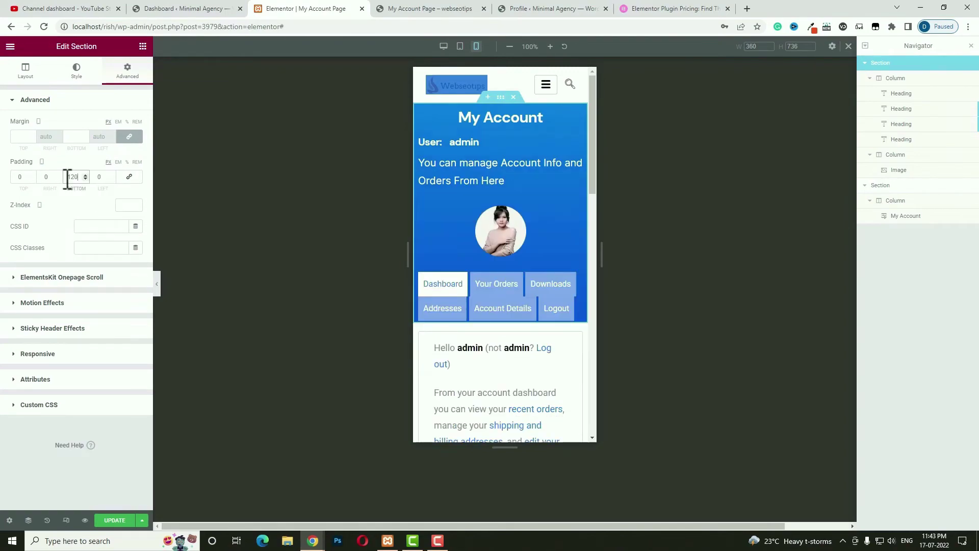
click(23, 177)
text(70)
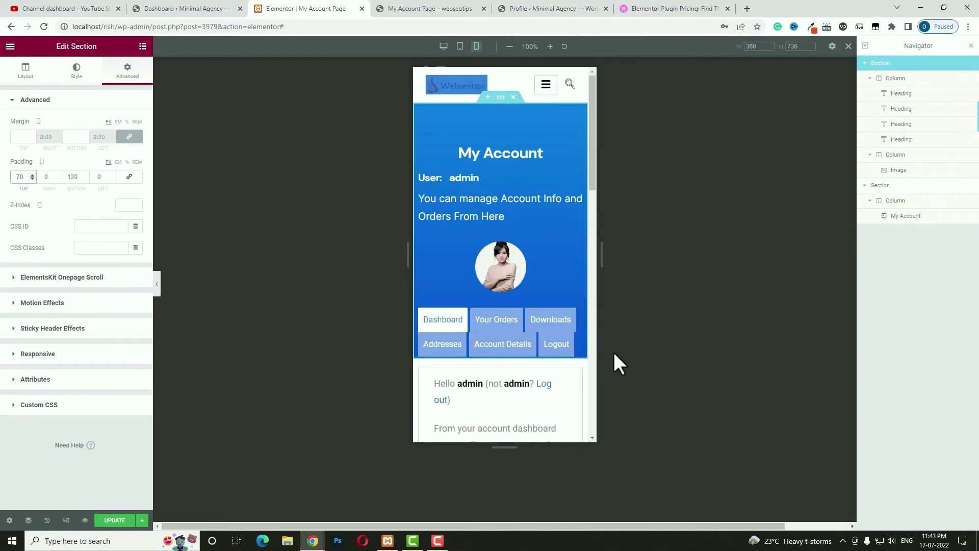
Set the My Account widget's tab spacing to 5 in the mobile layout
click(574, 313)
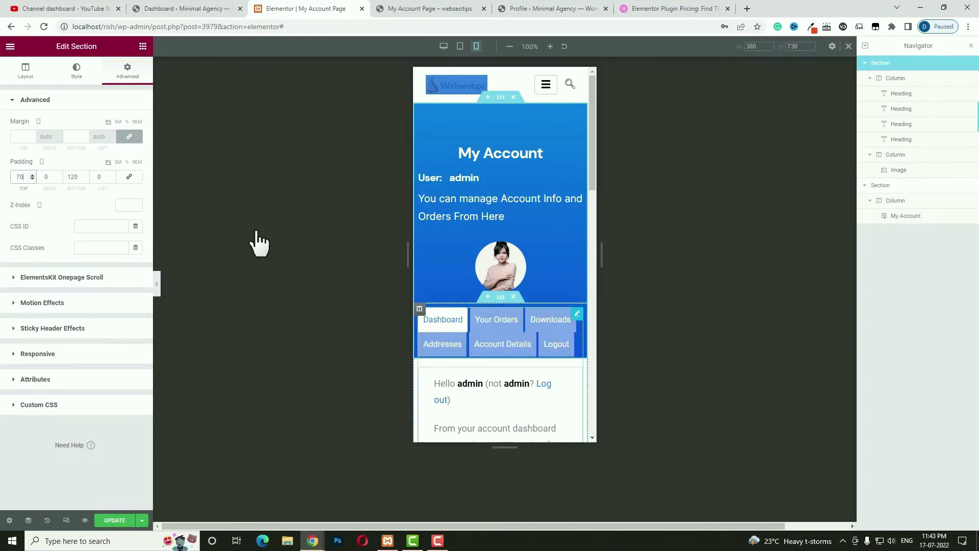
click(79, 73)
scroll(18, 359, down, 4)
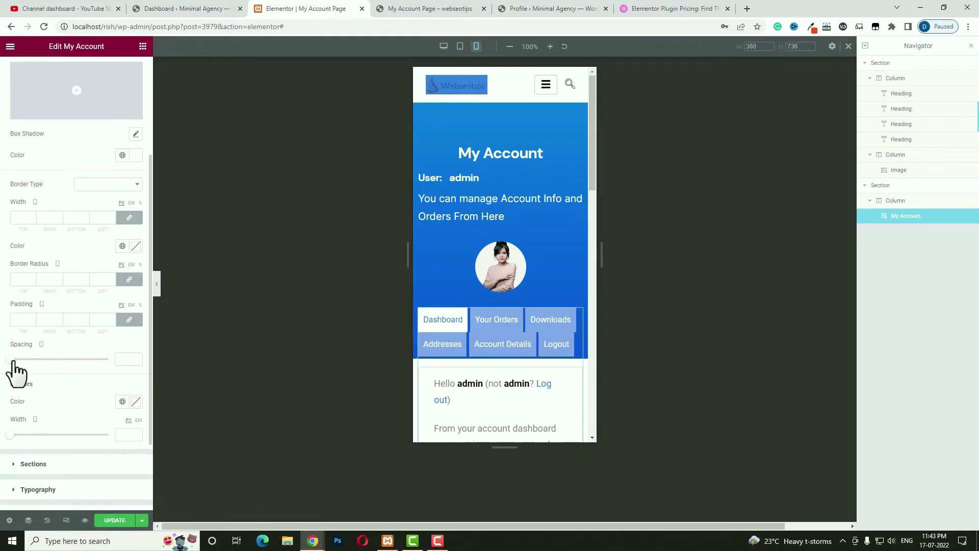
click(13, 359)
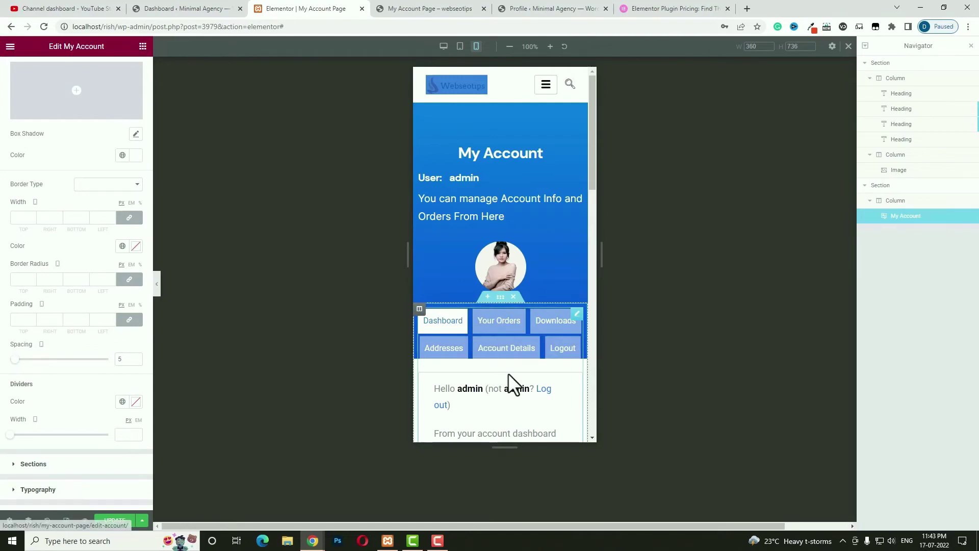
Fine-tune the account tabs section's linked top and bottom mobile margins to -113
click(500, 297)
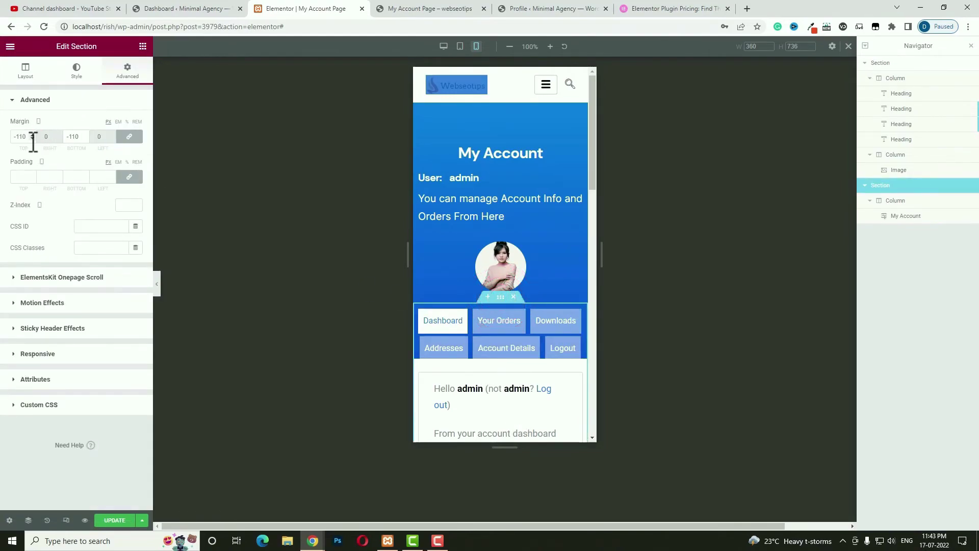
click(32, 139)
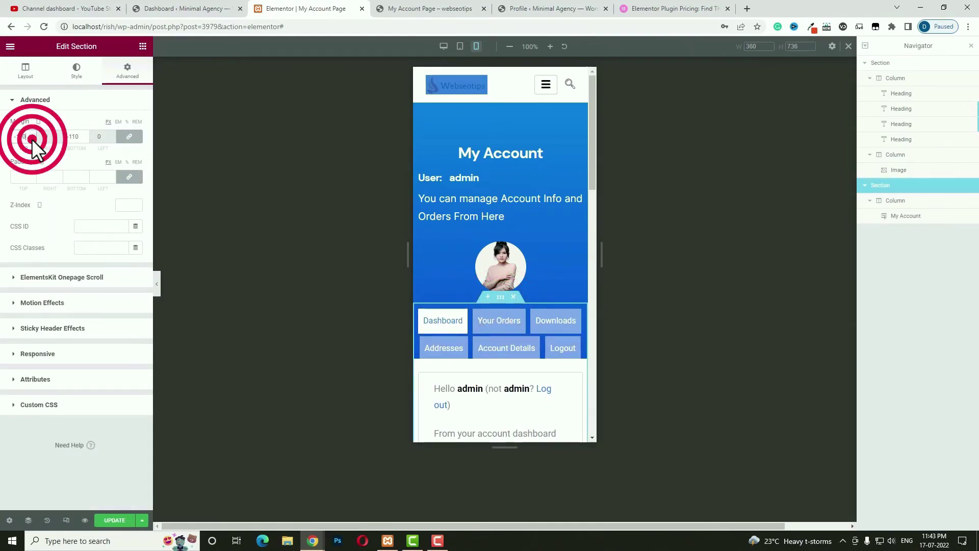
click(32, 138)
click(32, 138)
click(31, 139)
click(31, 138)
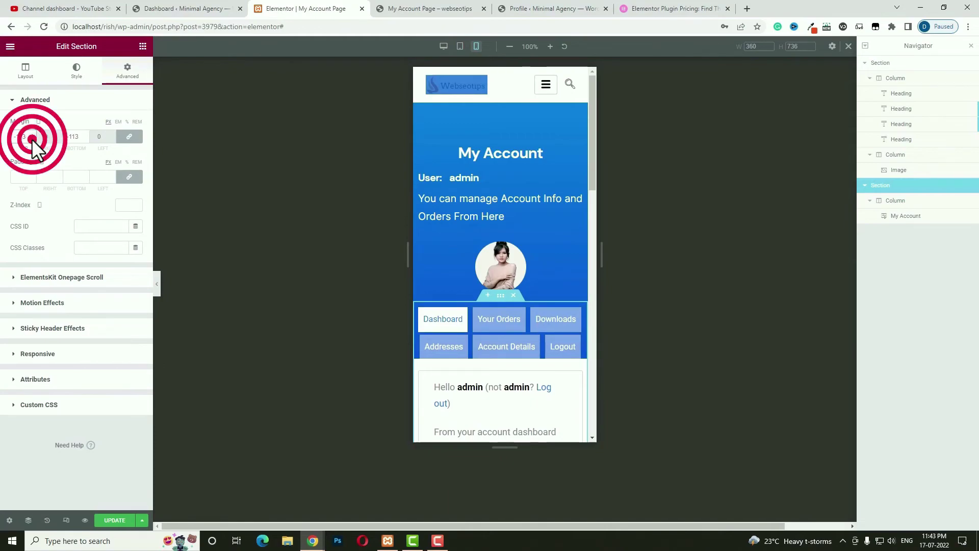
Set the account tabs section's linked top and bottom mobile margins to -115, check the mobile preview and update the page
scroll(508, 393, down, 10)
scroll(508, 393, up, 6)
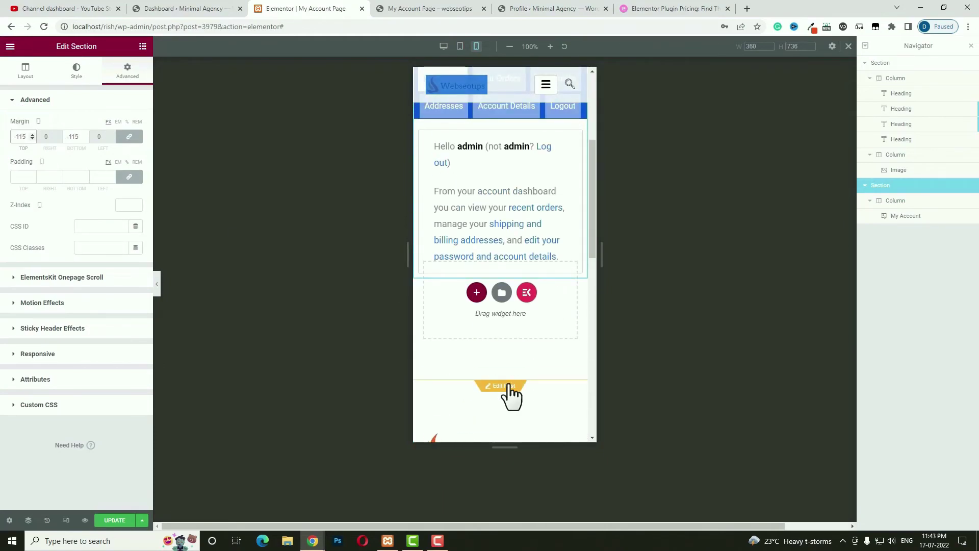
scroll(509, 393, up, 4)
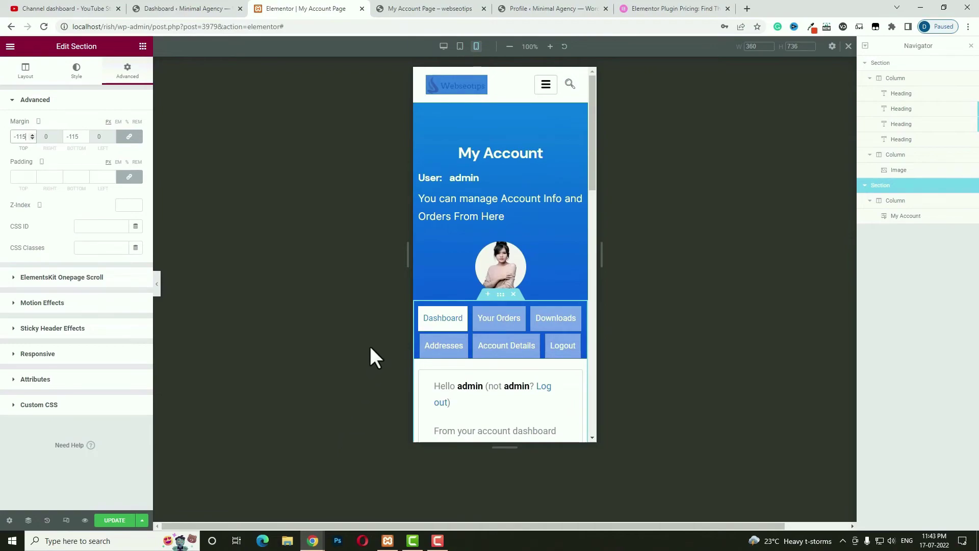
click(109, 520)
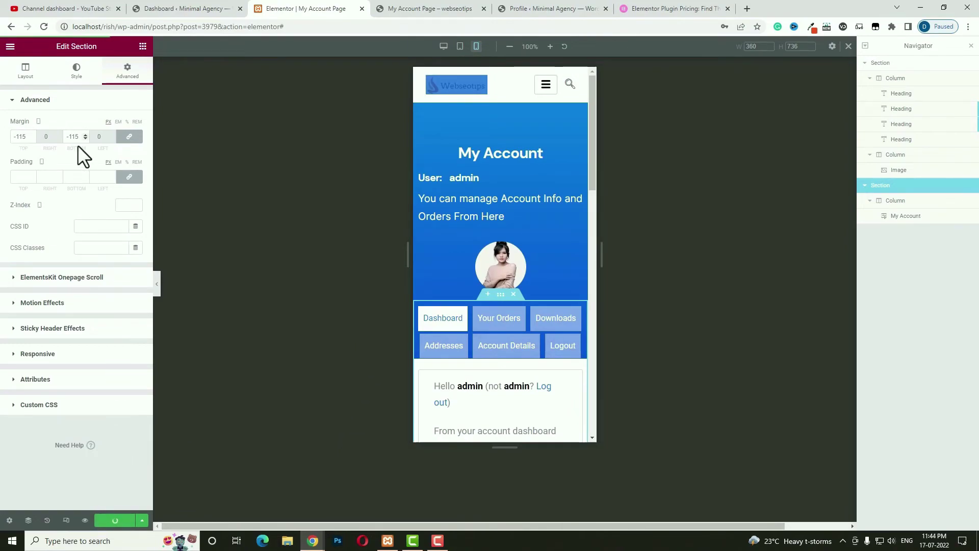
Exit the page editor to the WordPress dashboard and open the page setup in WooCommerce's advanced settings
click(9, 49)
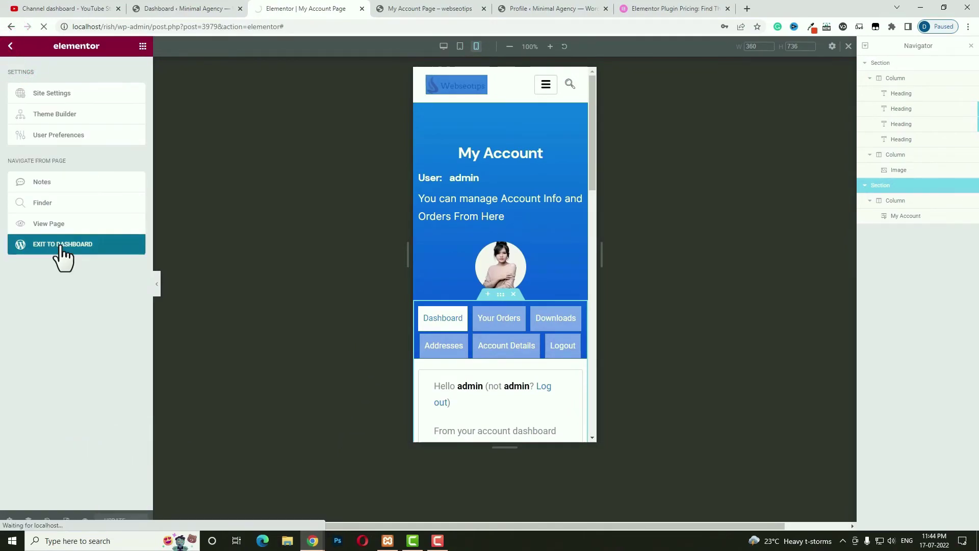
click(60, 245)
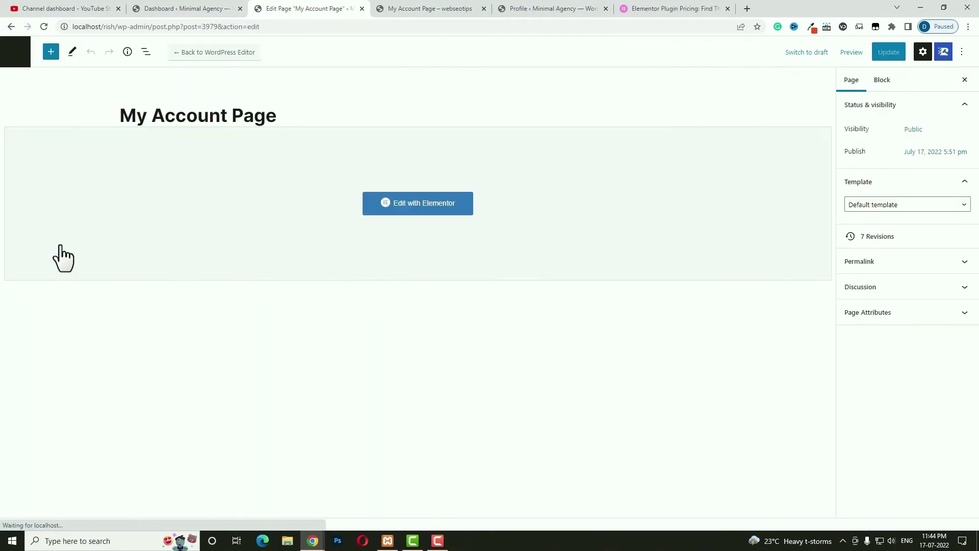
click(22, 60)
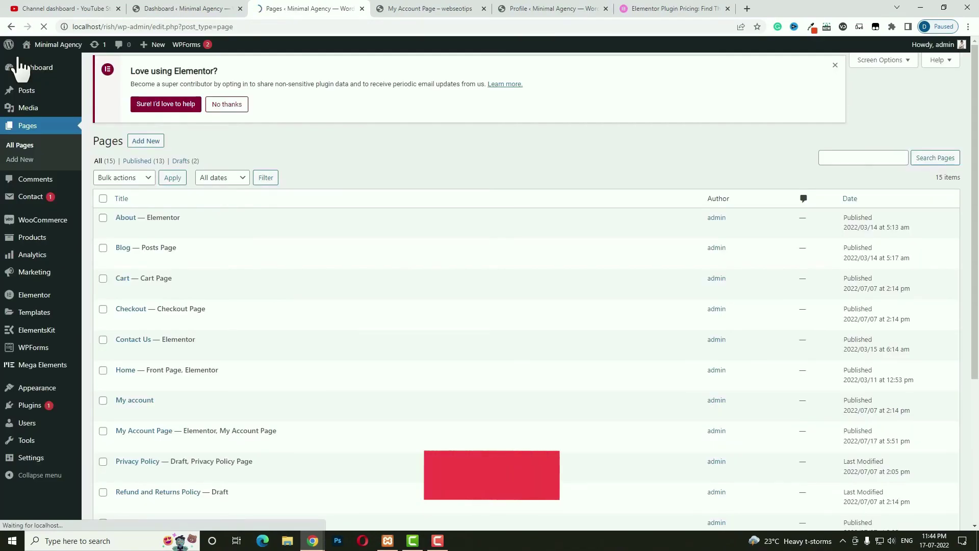
mouse_move(31, 219)
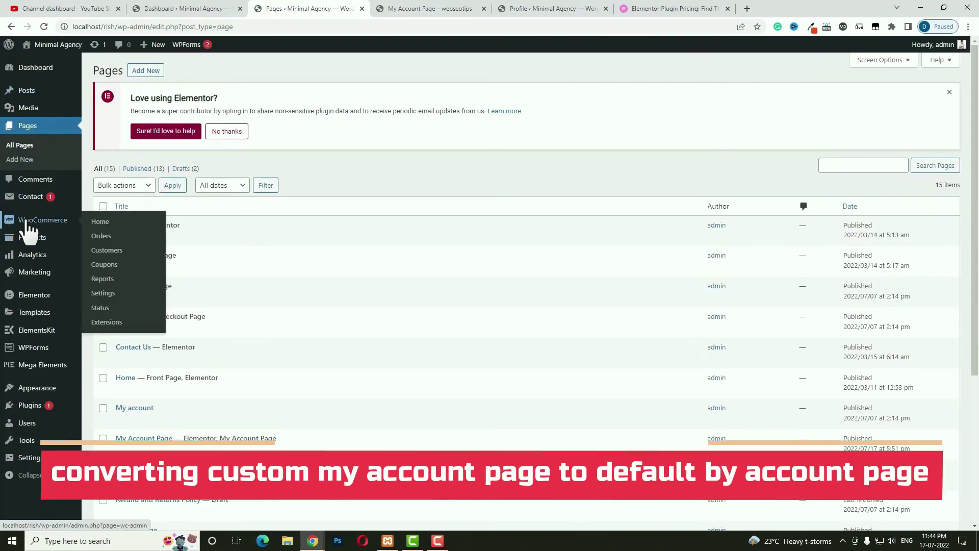
click(103, 294)
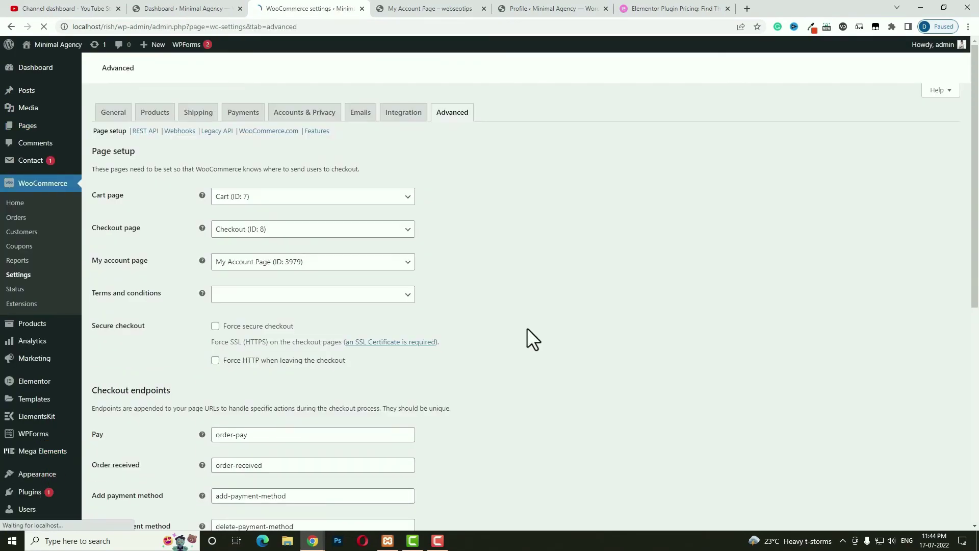
scroll(527, 395, down, 4)
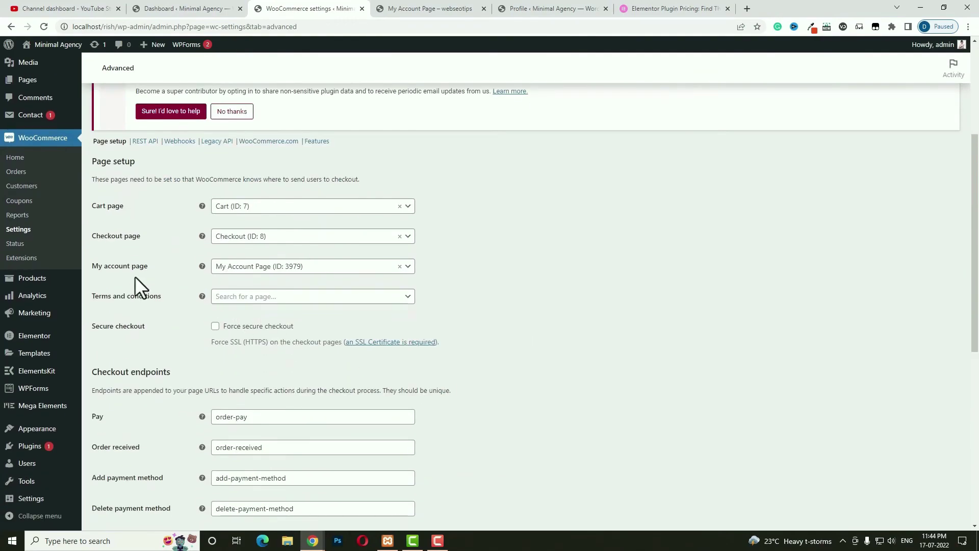
Assign My Account Page (ID: 3979) as the store's My account page by searching "my acc", and save the settings
click(399, 266)
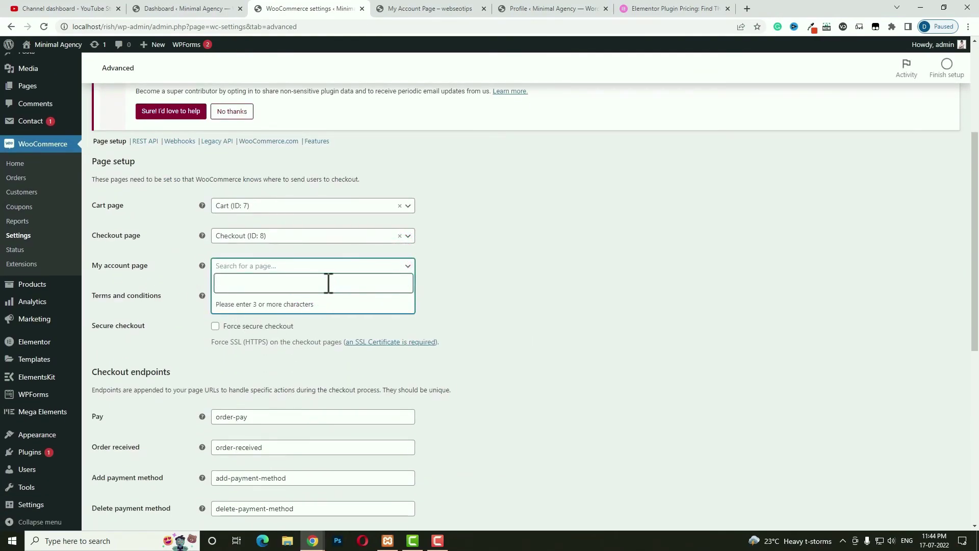
text(my acc)
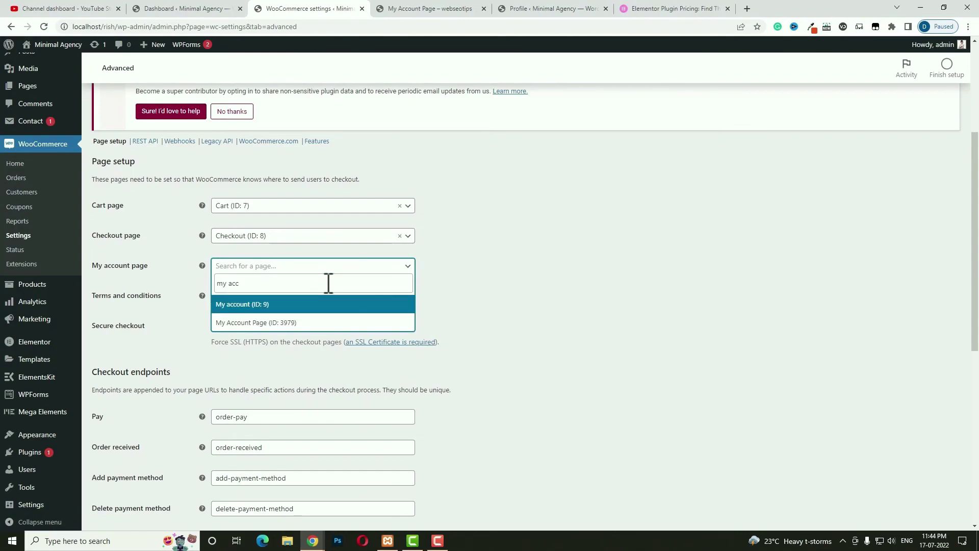
click(301, 325)
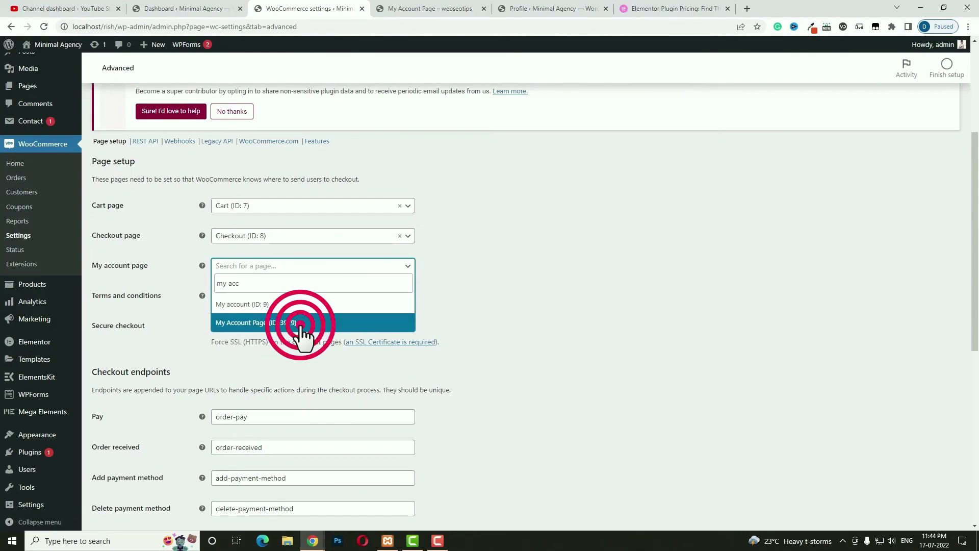
scroll(301, 327, down, 7)
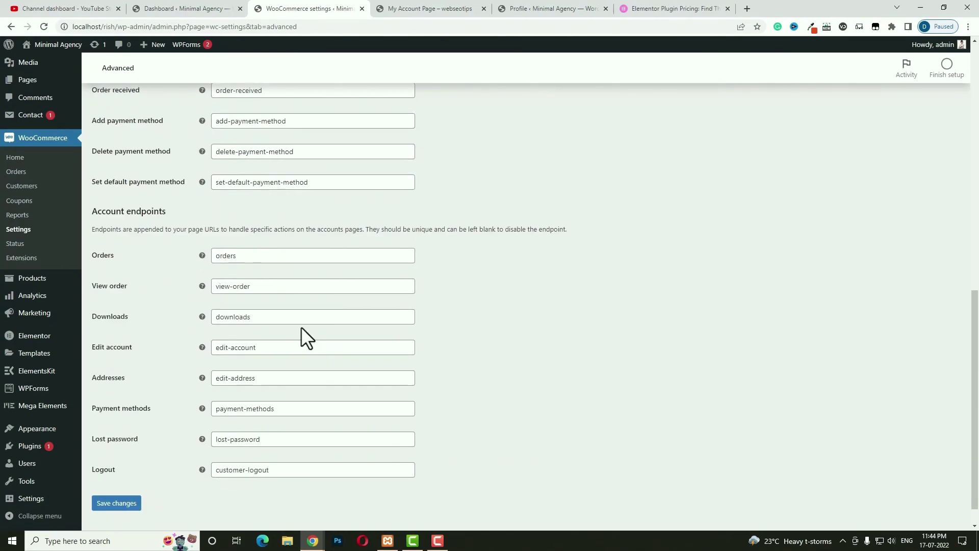
click(128, 505)
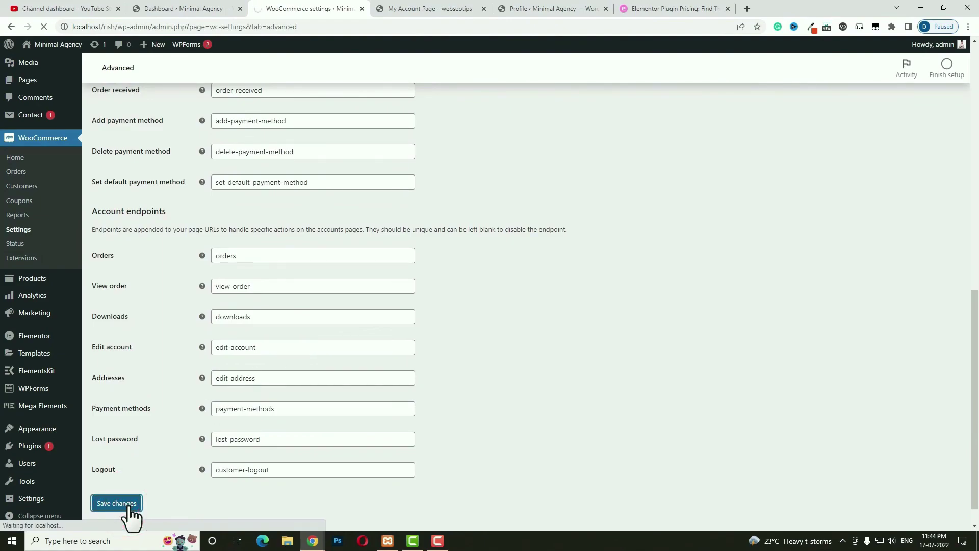